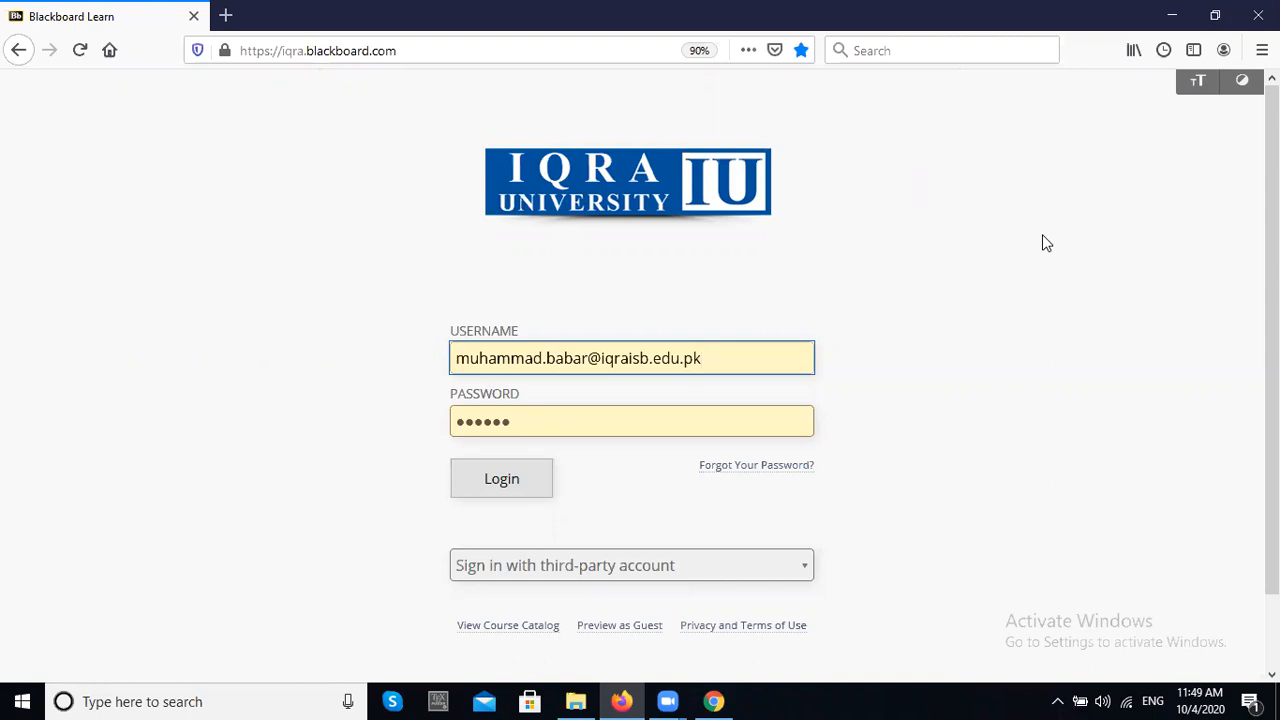
- Log in with the filled-in credentials and open the Software Quality Engineering course, dismissing its Quick Setup Guide
left_click(504, 476)
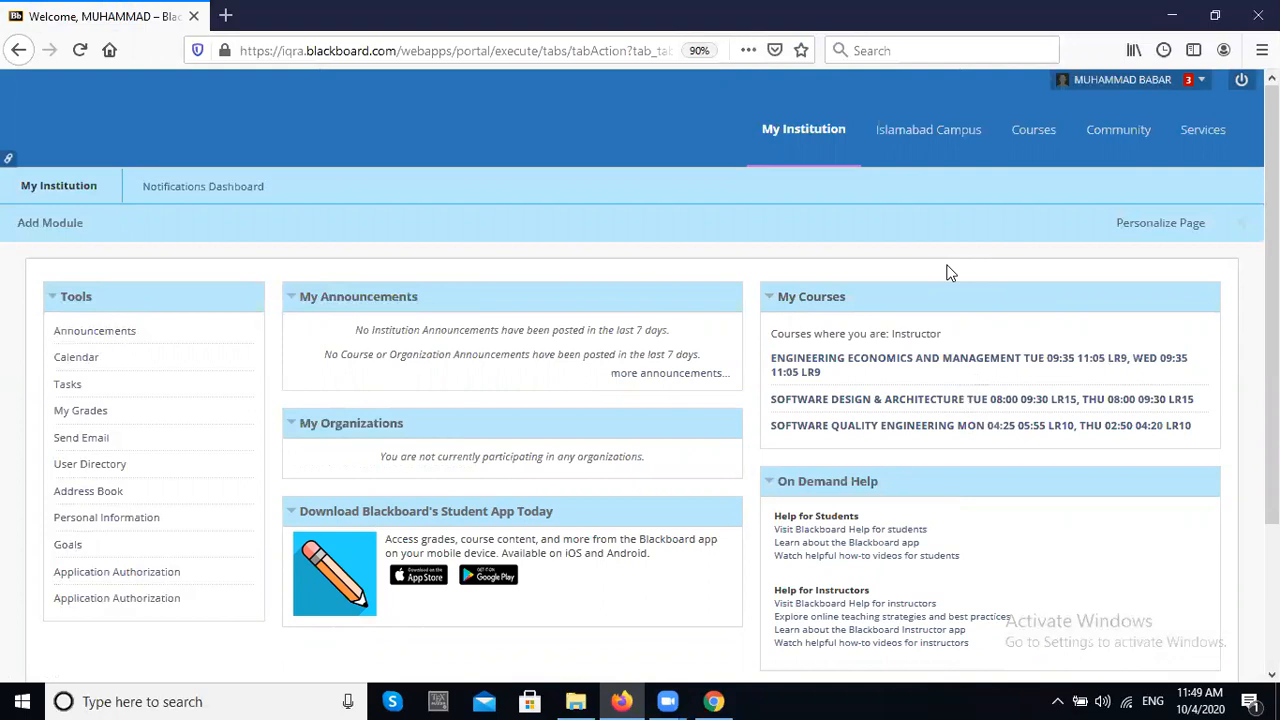
left_click(837, 431)
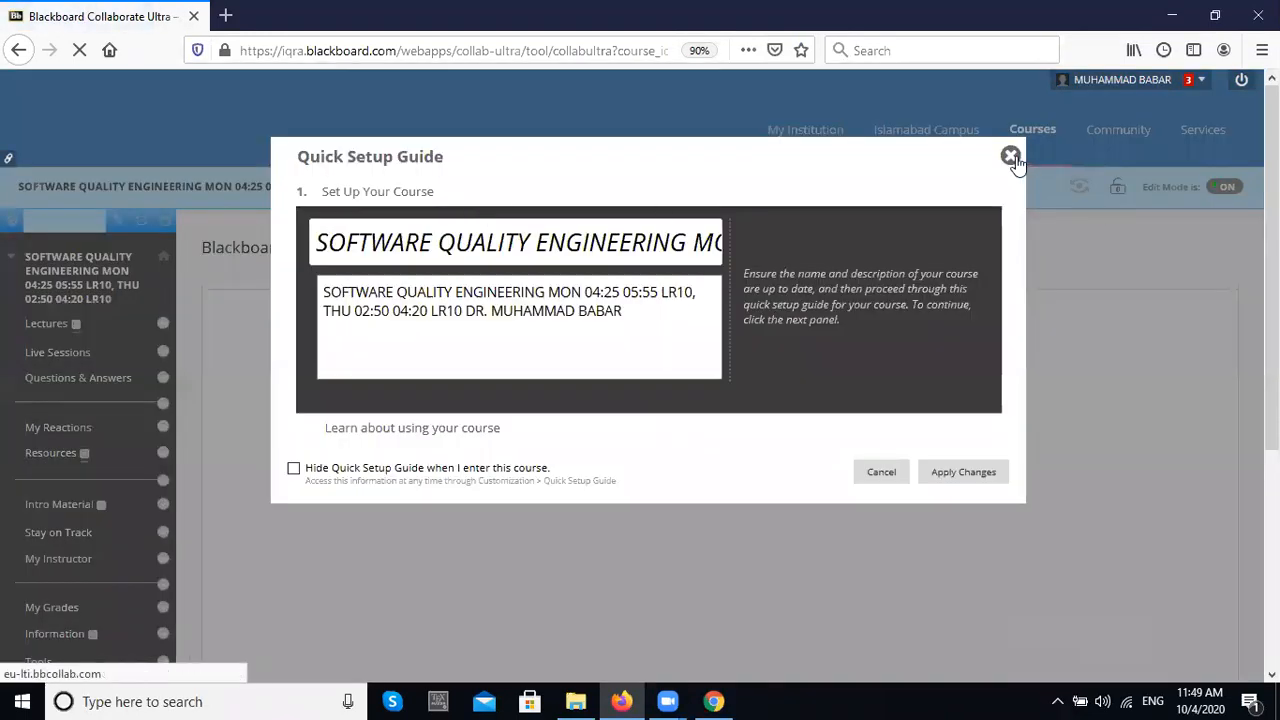
left_click(1010, 155)
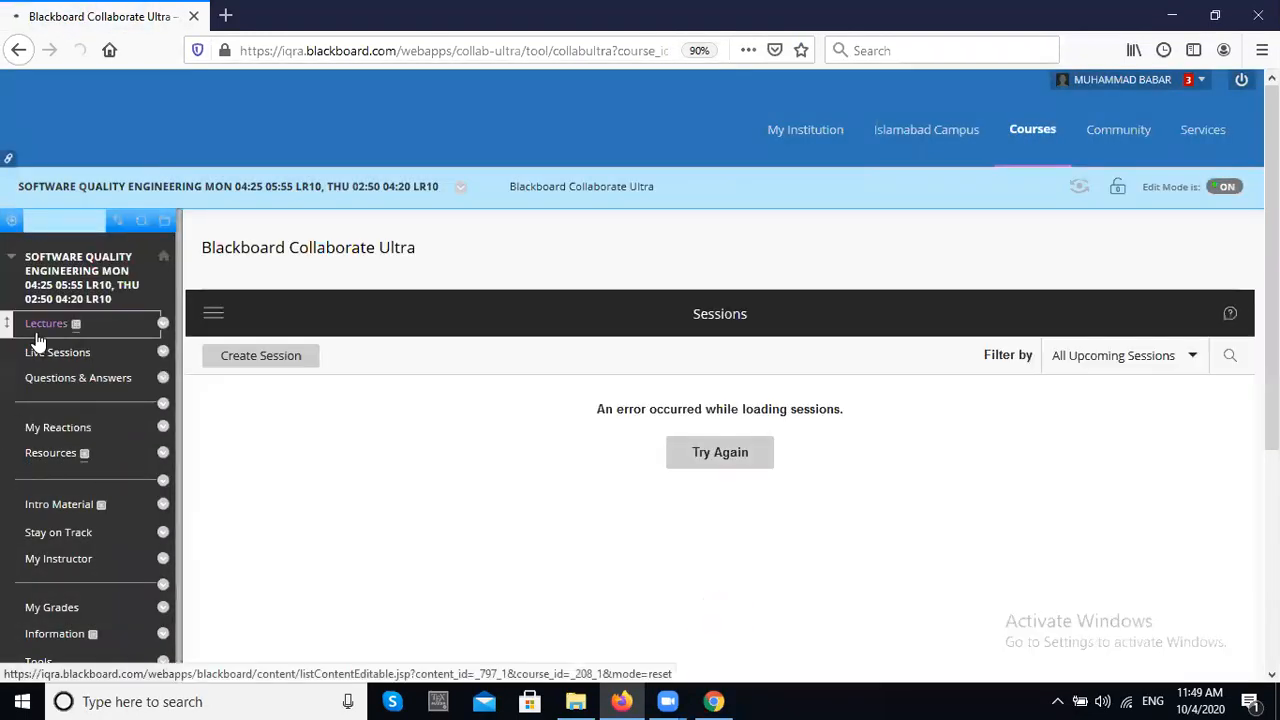
- View the course's Lectures page and the course menu
left_click(36, 334)
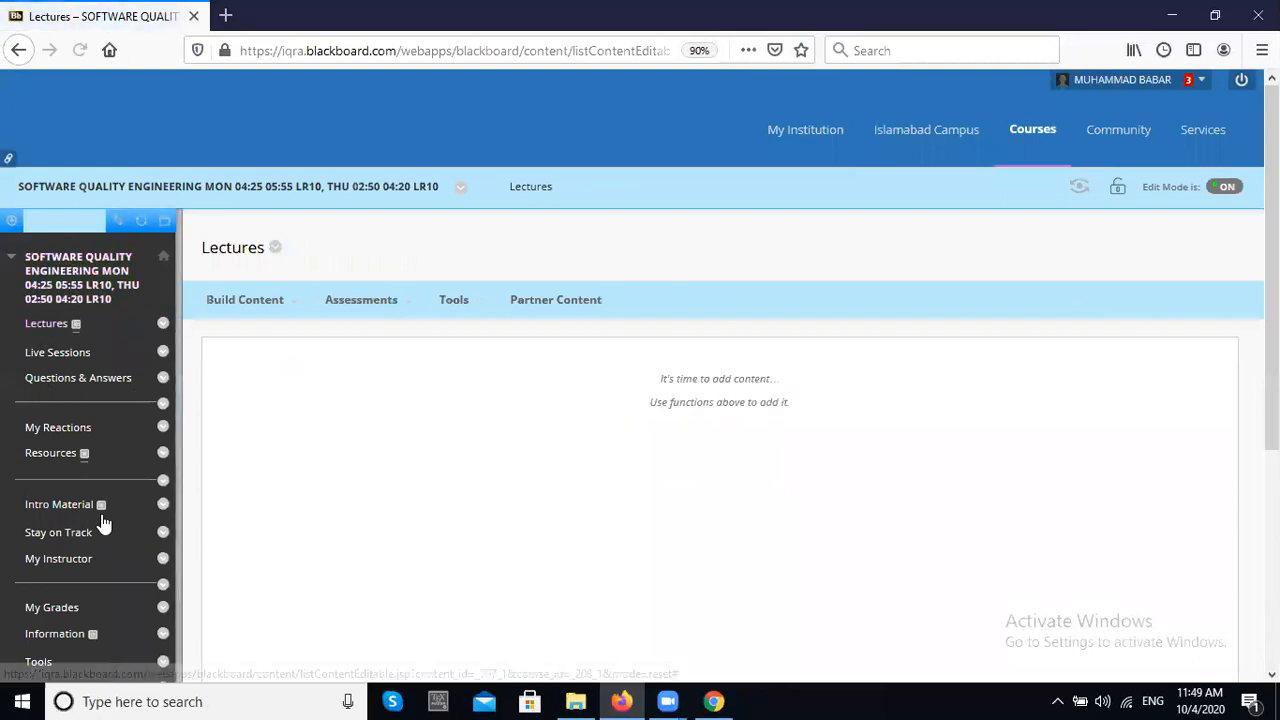
scroll(34, 314, "down", 2)
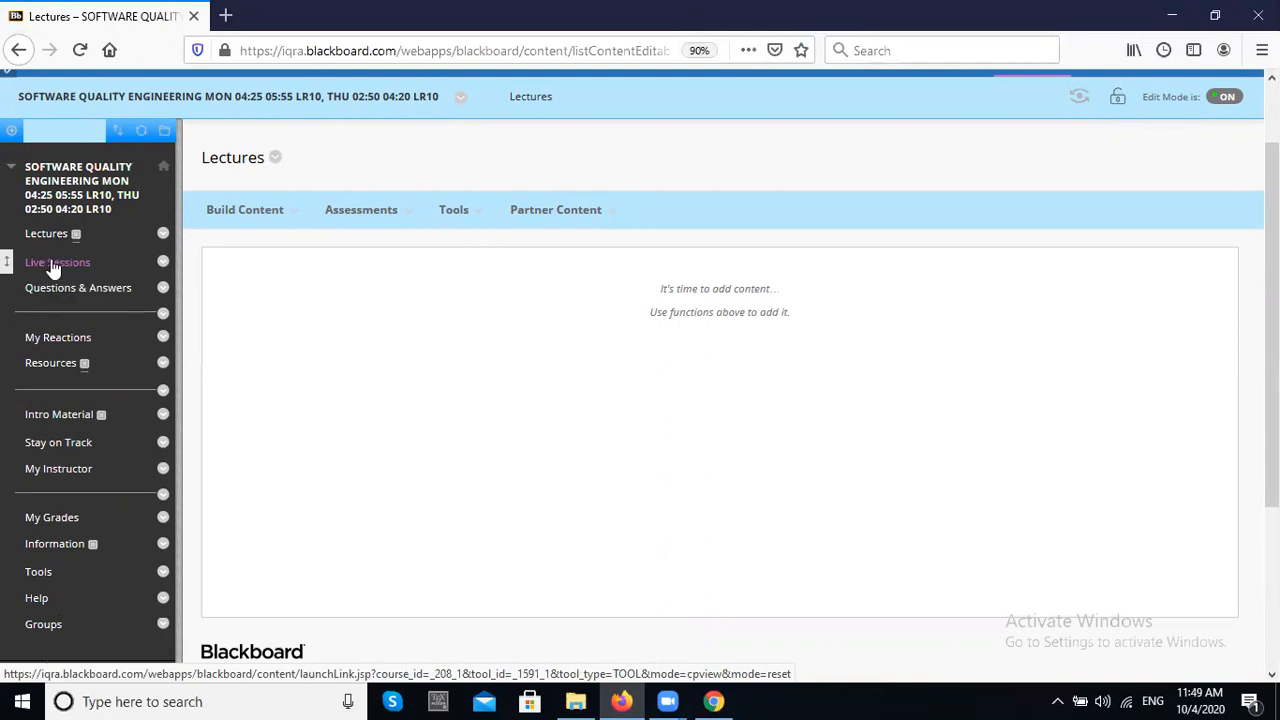
- Open the course's Live Sessions page and lock the course room
left_click(41, 270)
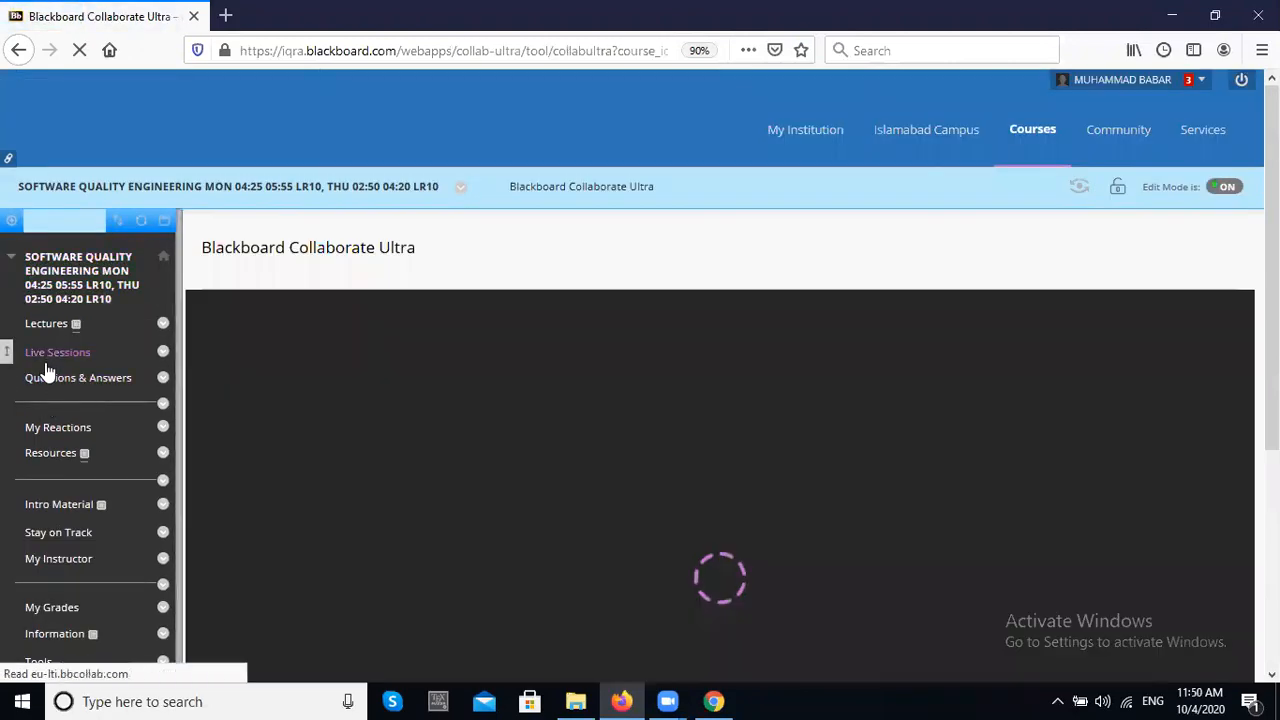
scroll(48, 368, "down", 1)
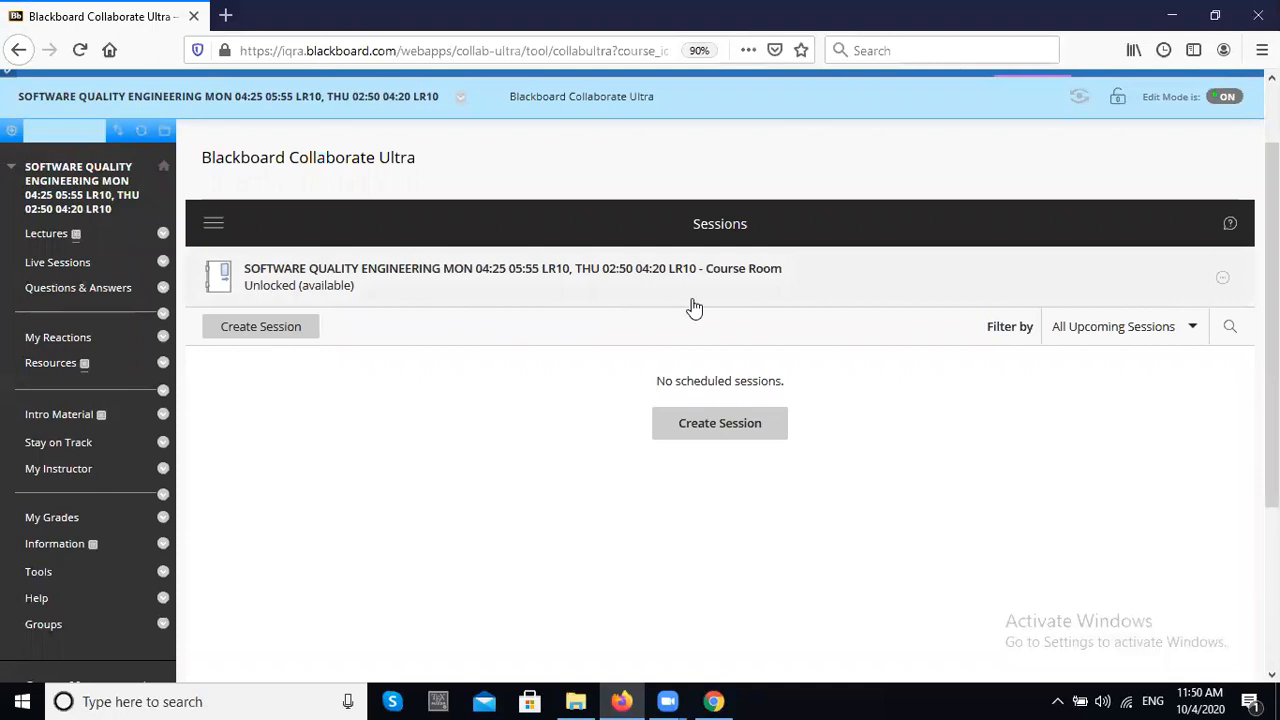
left_click(1221, 280)
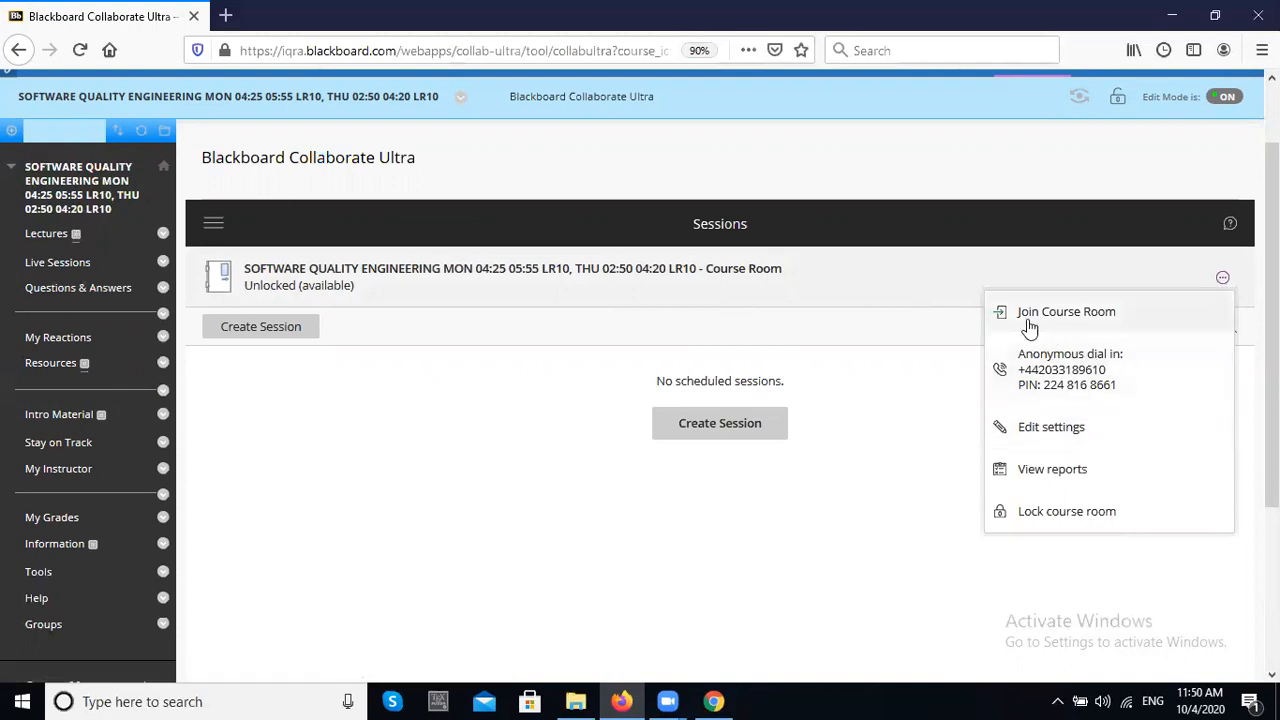
left_click(1041, 514)
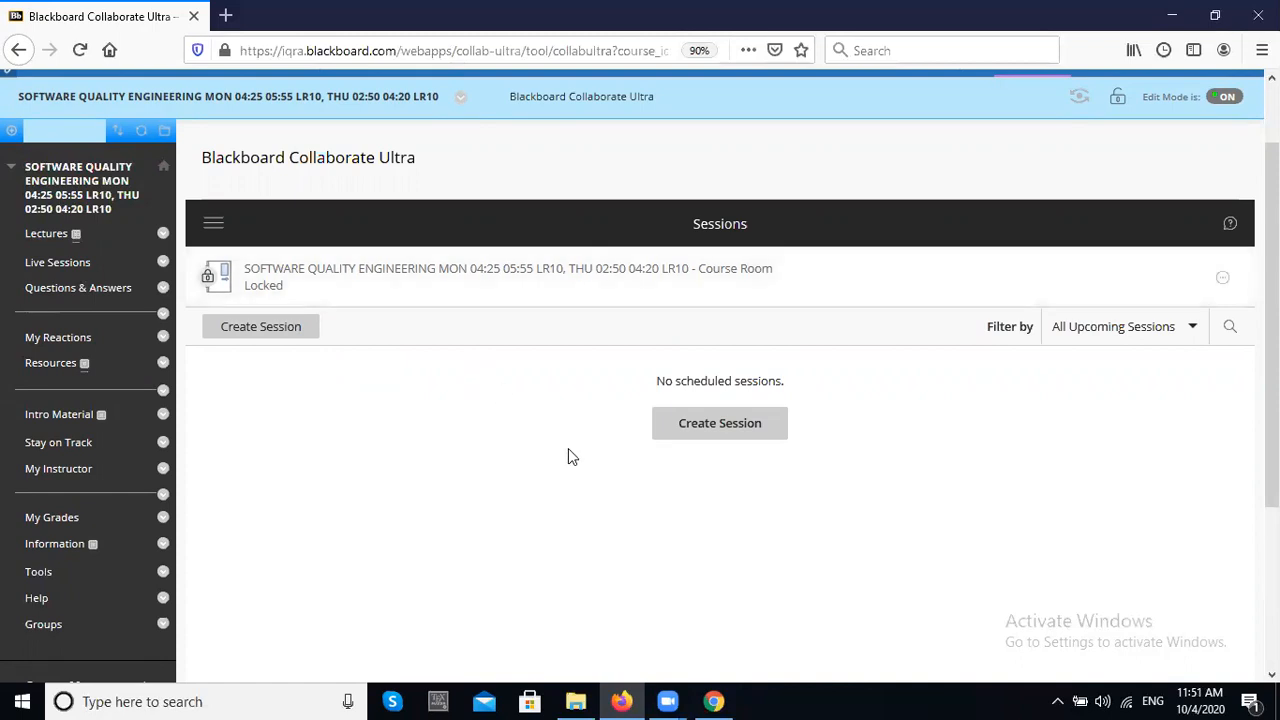
- Start a new session and look through its event details, session settings and attendance reporting options
left_click(706, 426)
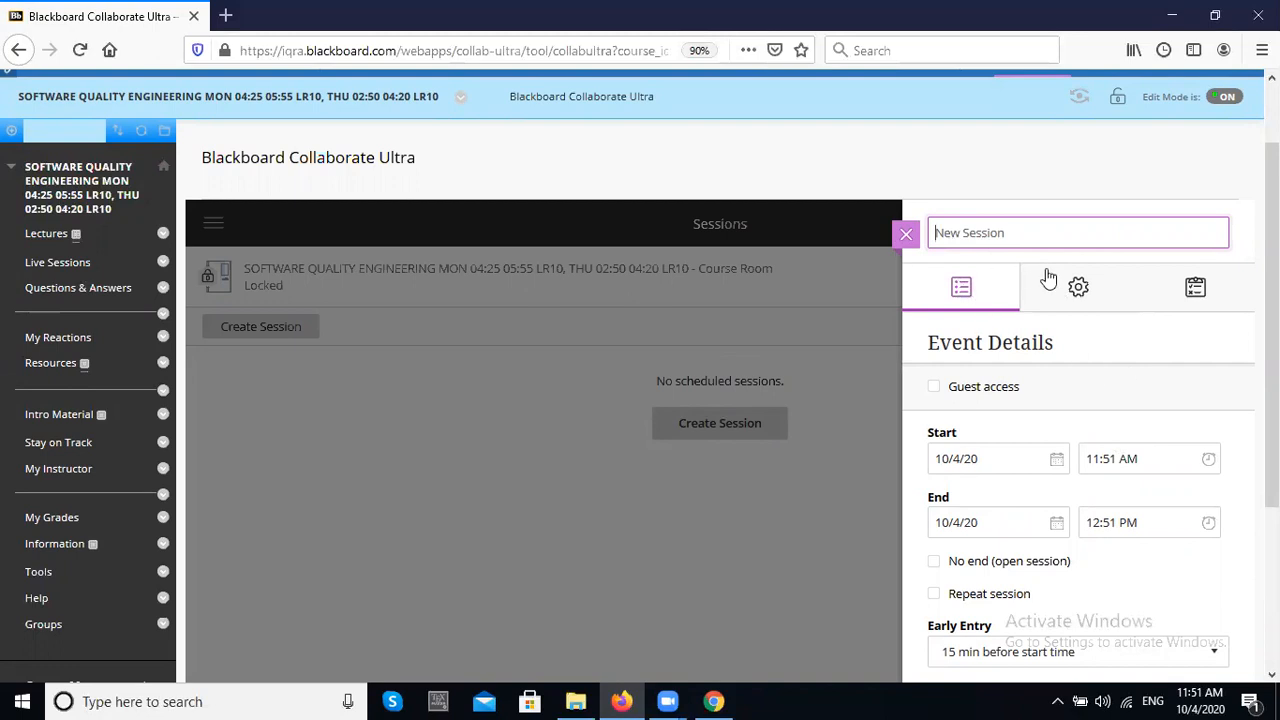
left_click(1096, 288)
left_click(1186, 311)
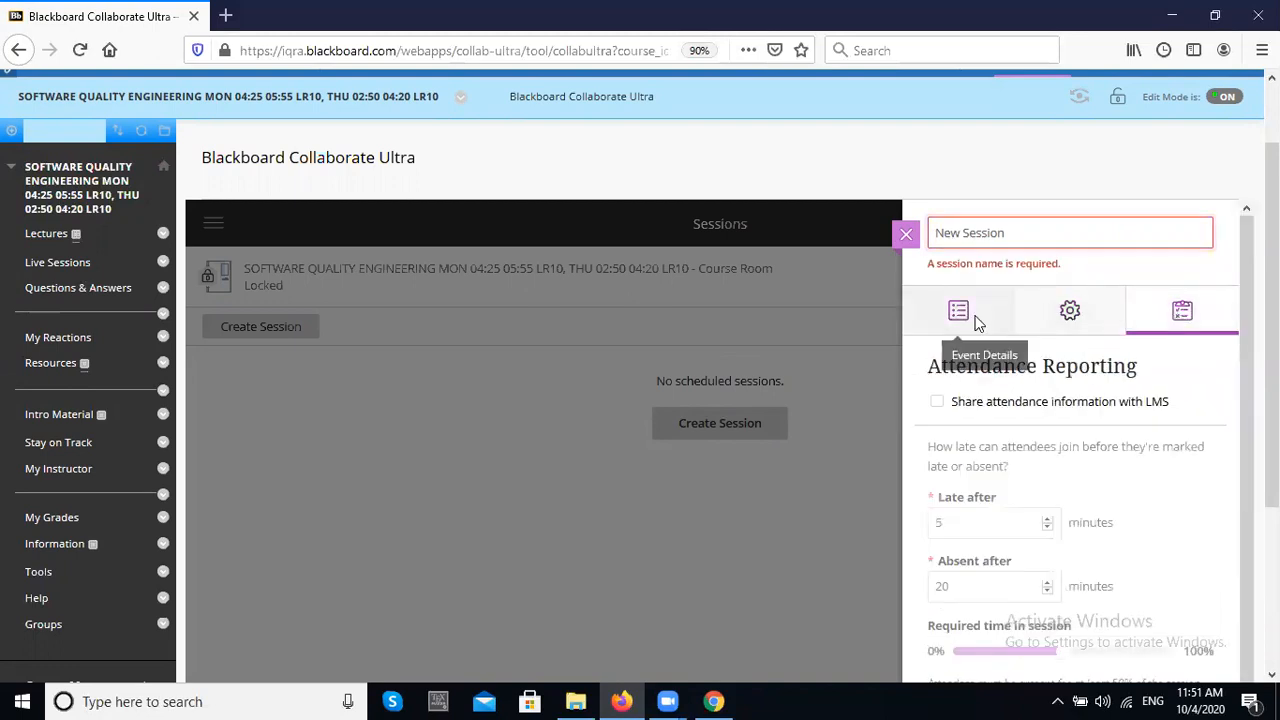
left_click(972, 318)
left_click(1086, 318)
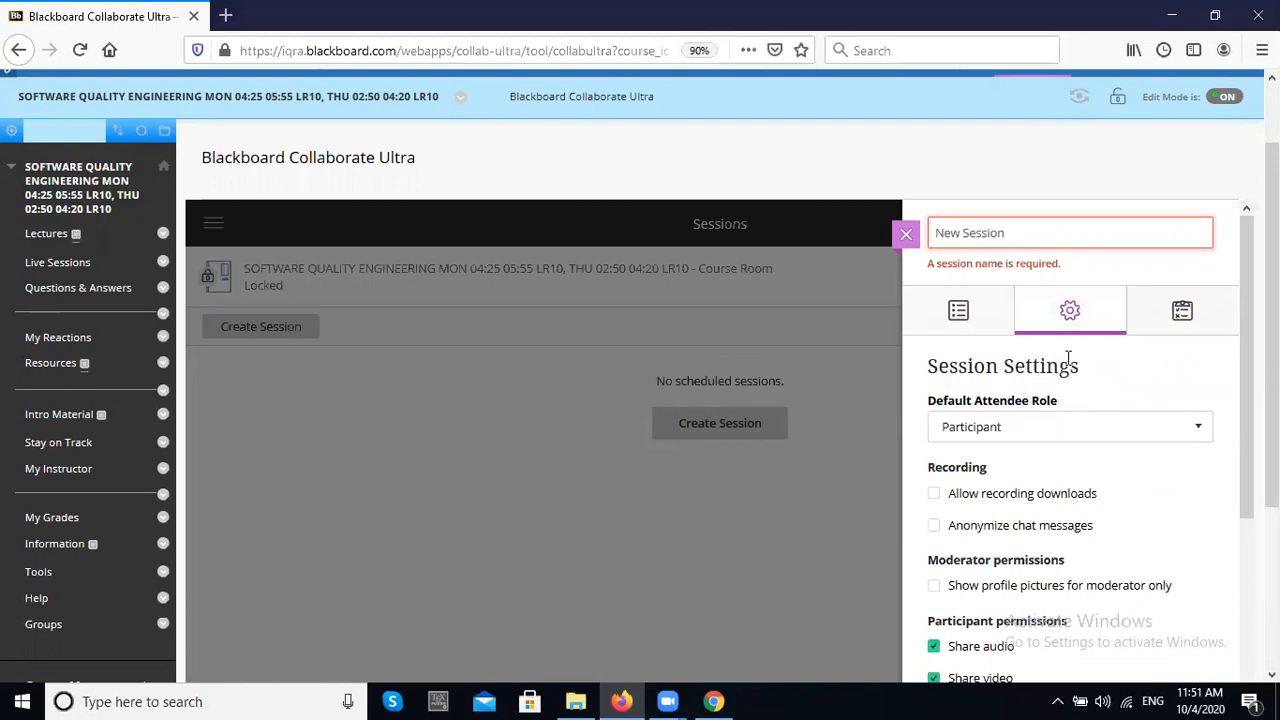
left_click(1180, 318)
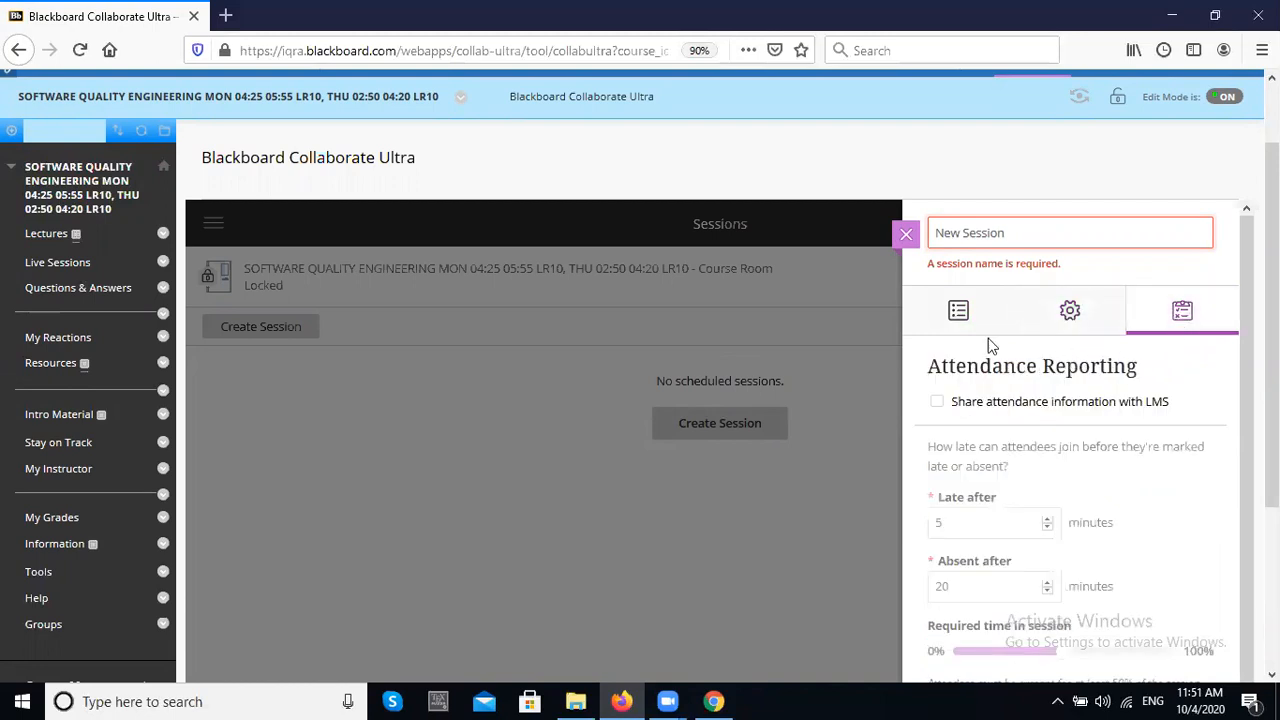
left_click(935, 317)
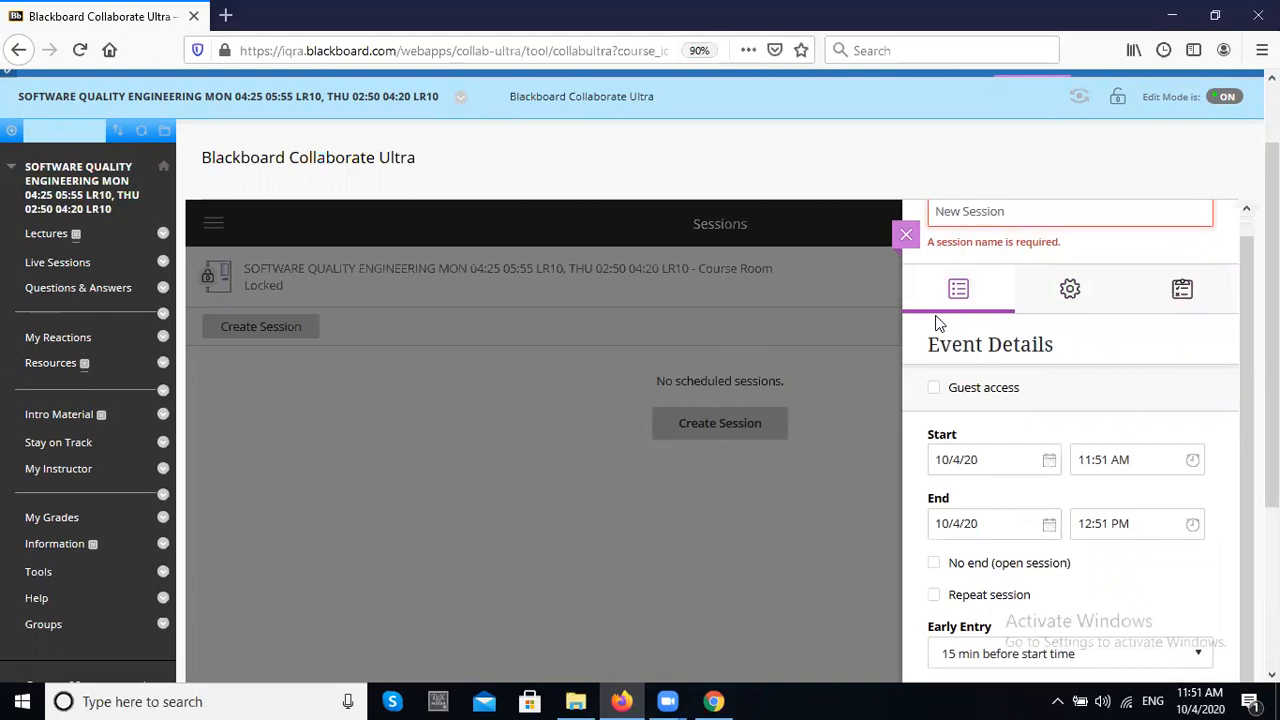
scroll(940, 322, "down", 2)
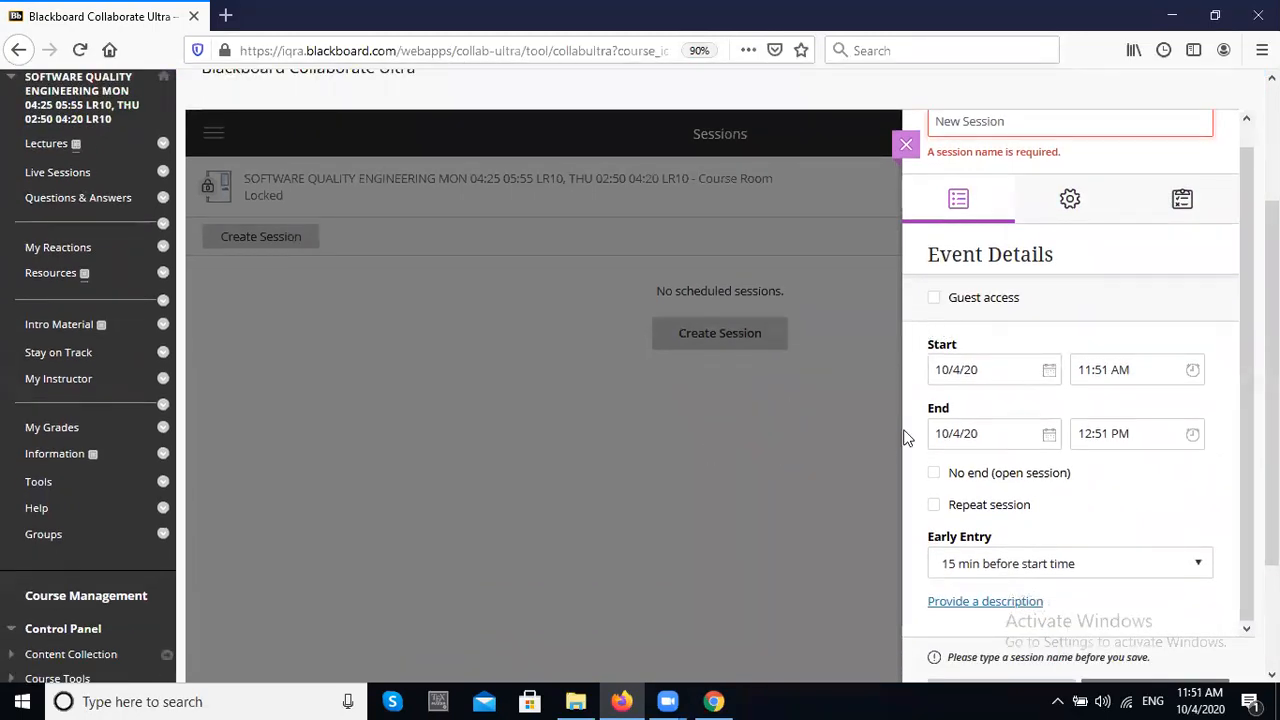
scroll(1145, 314, "up", 1)
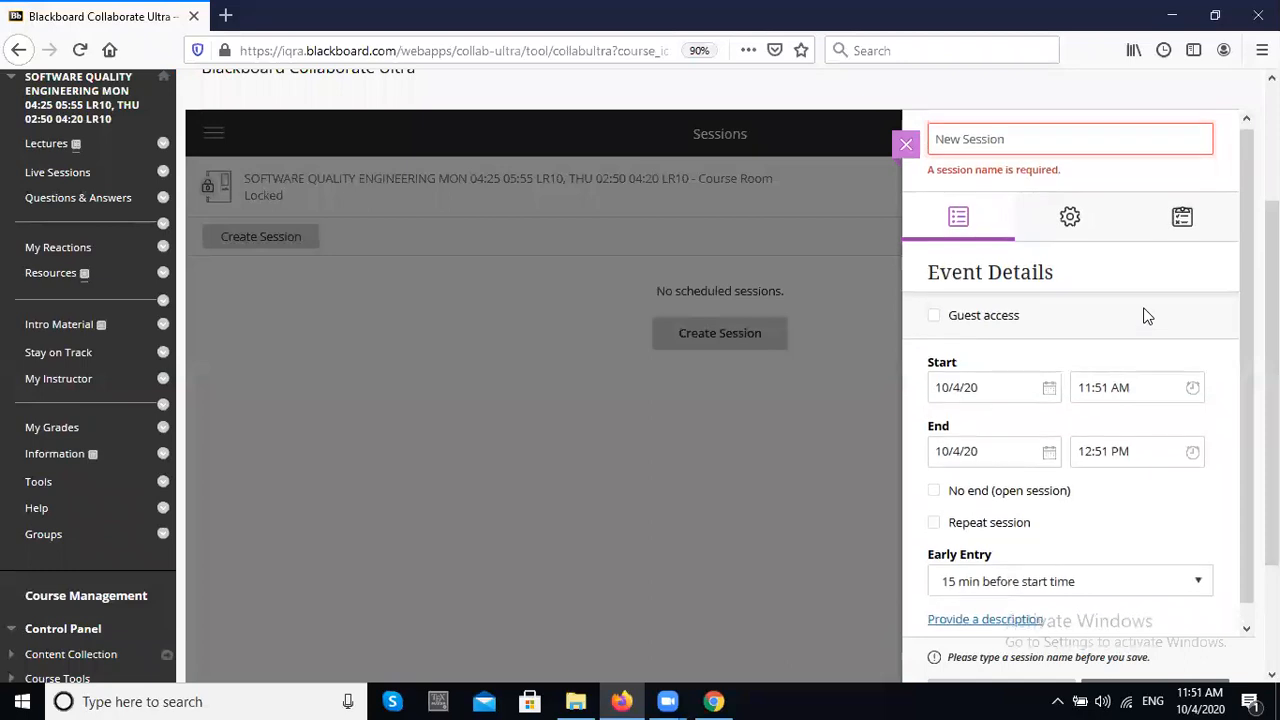
- Name the new session First Class and set its start time to 11:55 AM
left_click(970, 145)
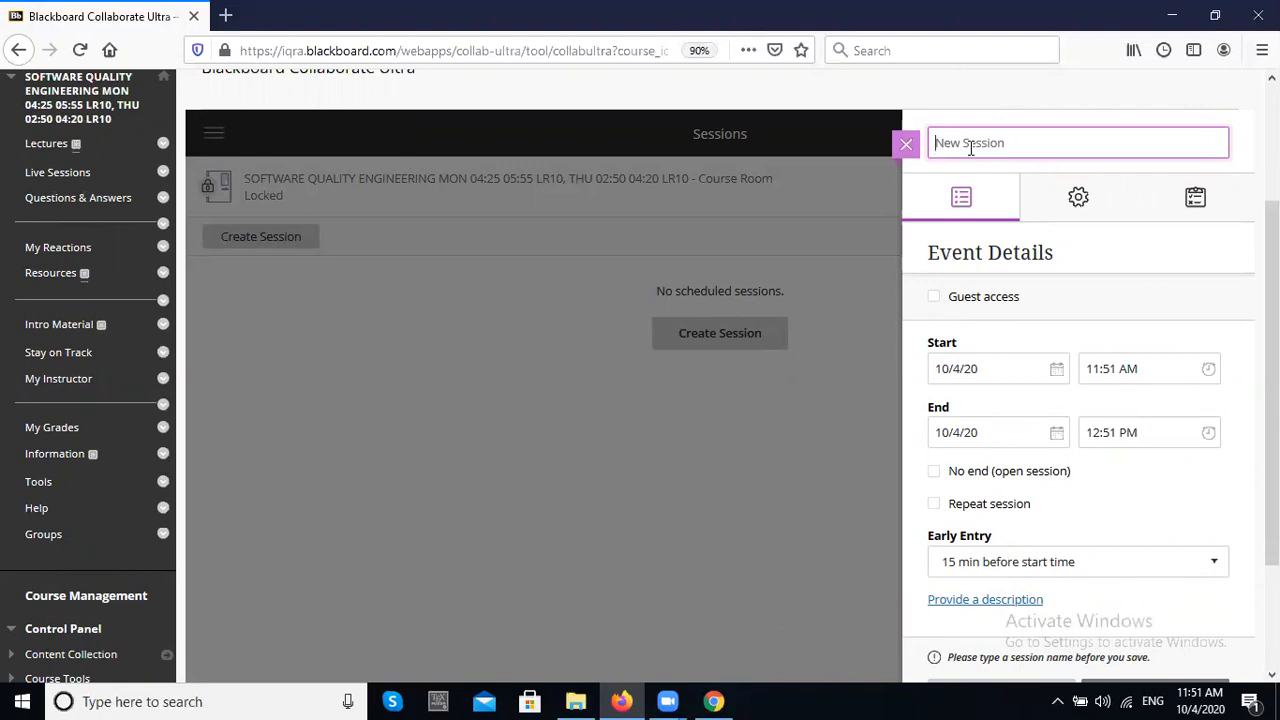
type("First Class")
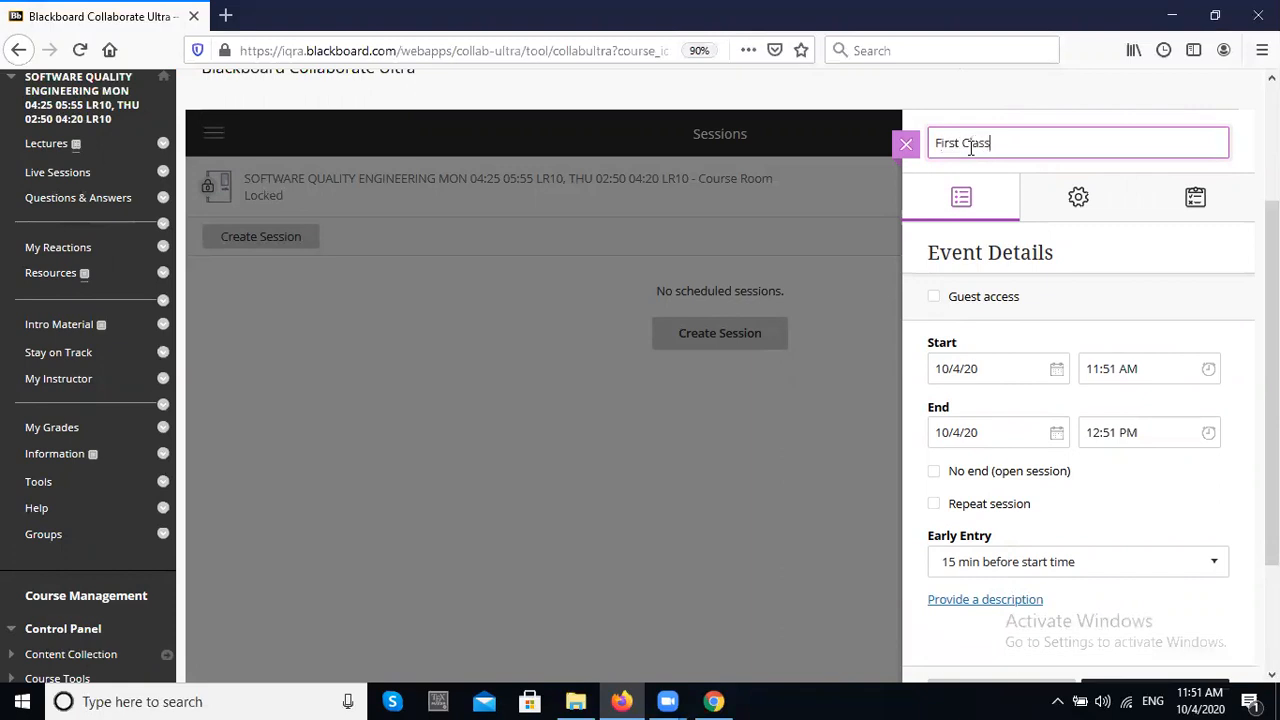
scroll(1045, 328, "down", 1)
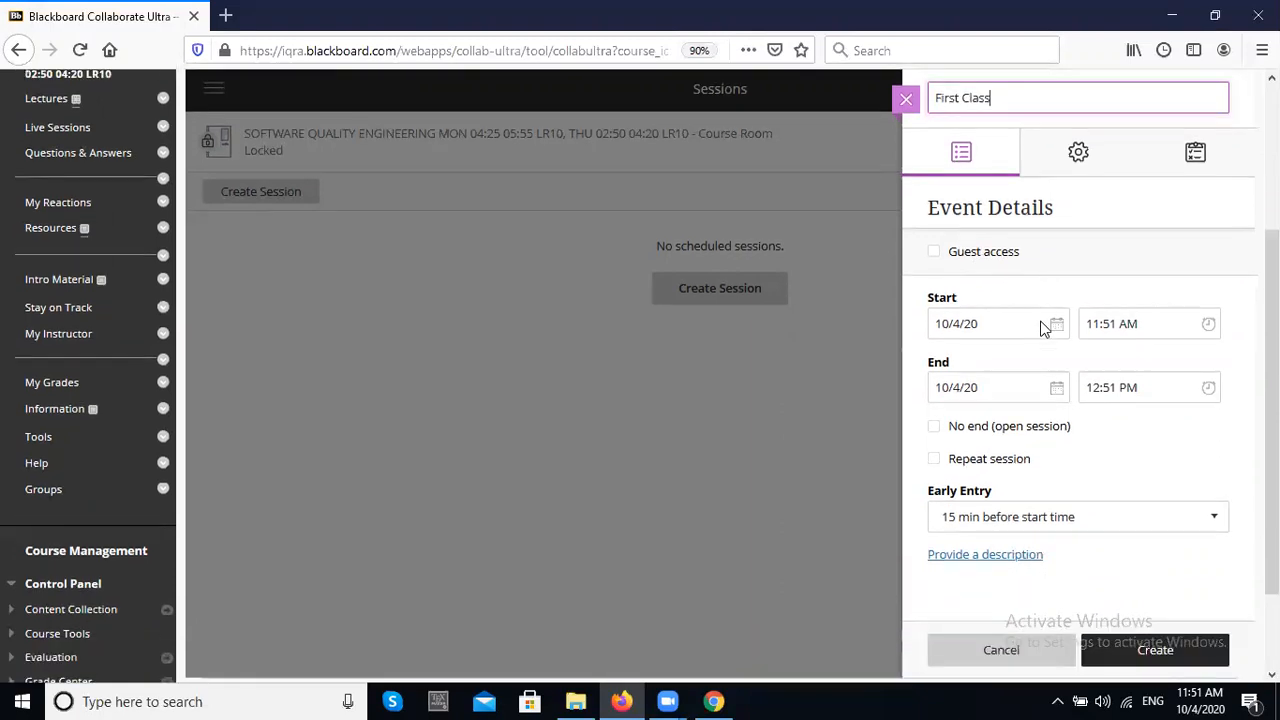
scroll(1045, 328, "down", 1)
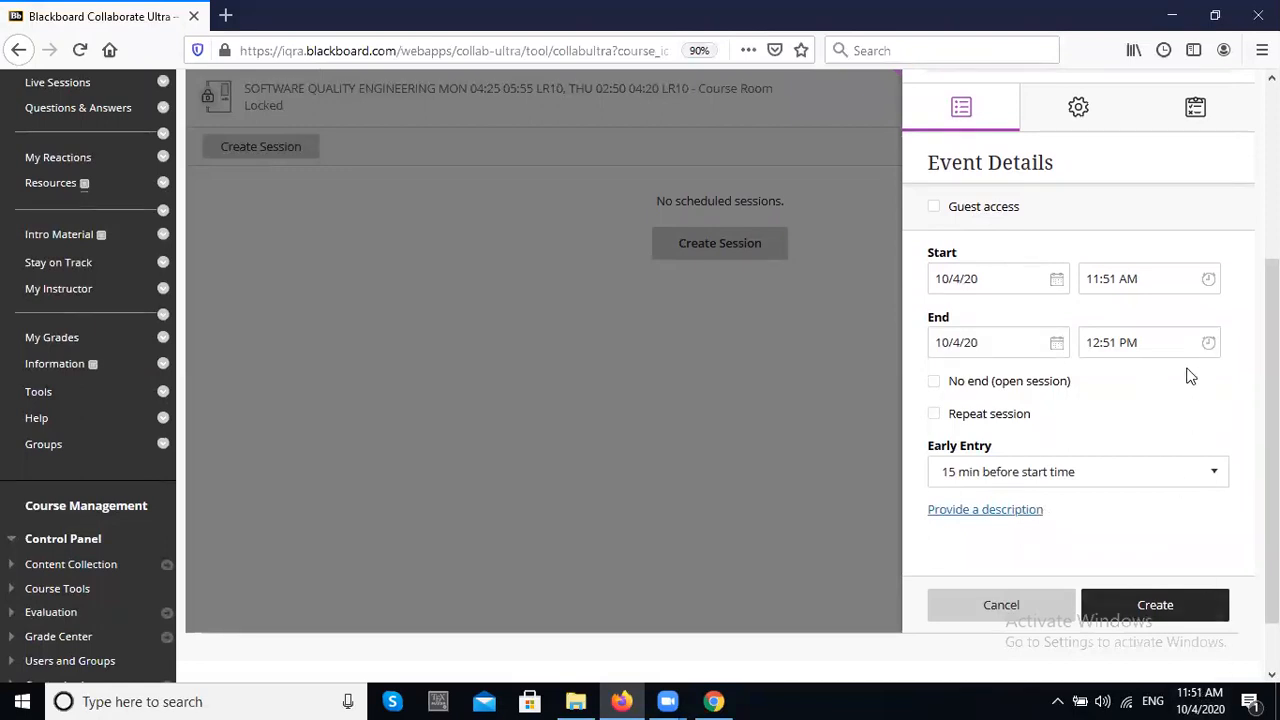
left_click(1110, 279)
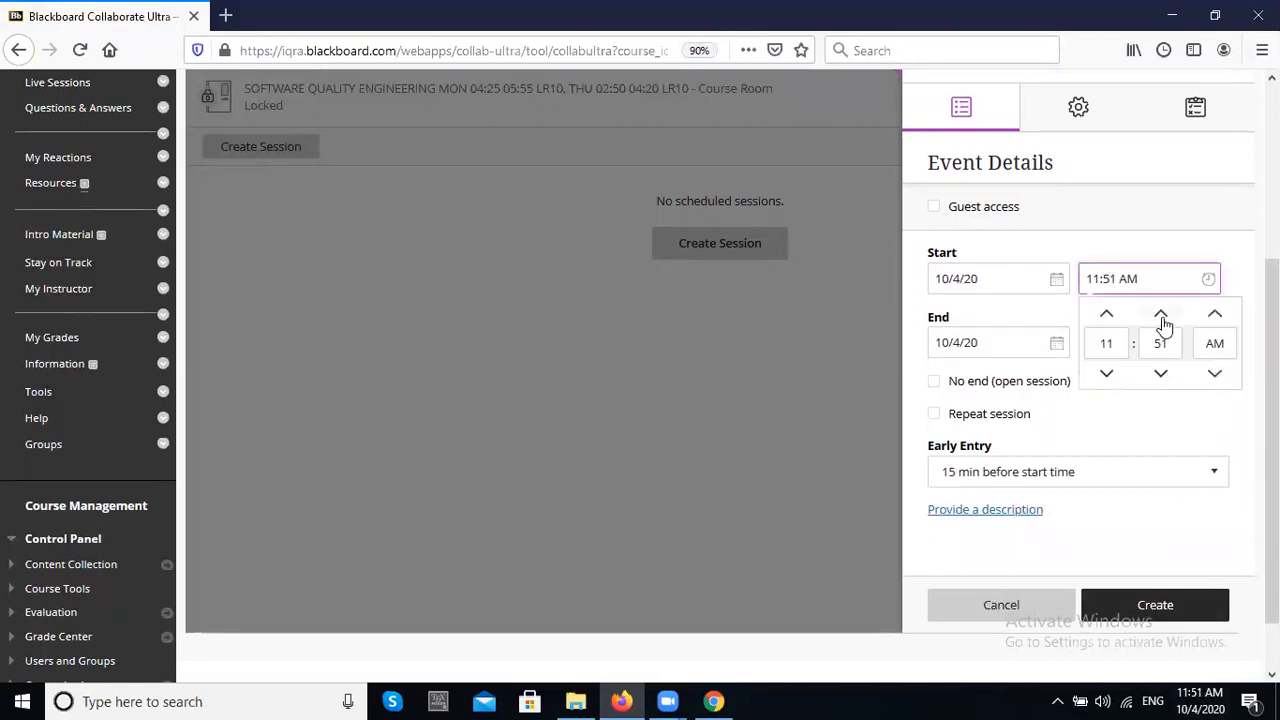
left_click(1161, 316)
left_click(1161, 316)
left_click(1161, 316)
left_click(1161, 316)
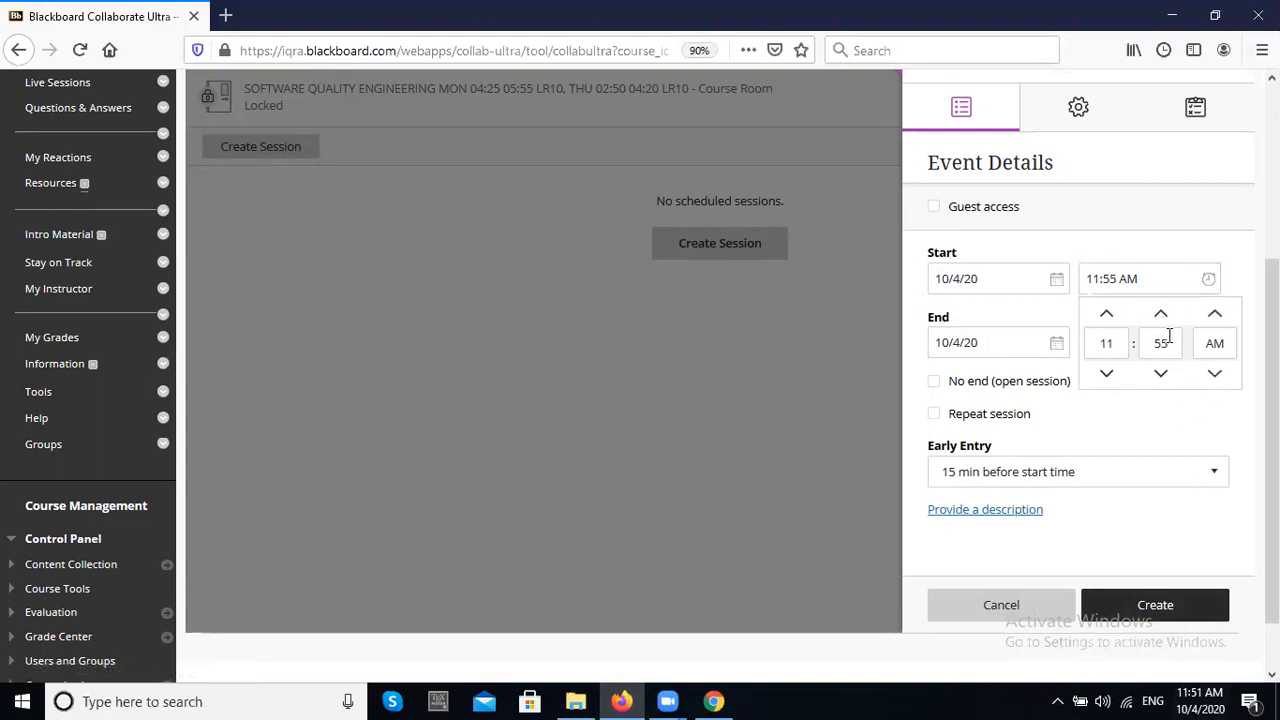
left_click(1177, 236)
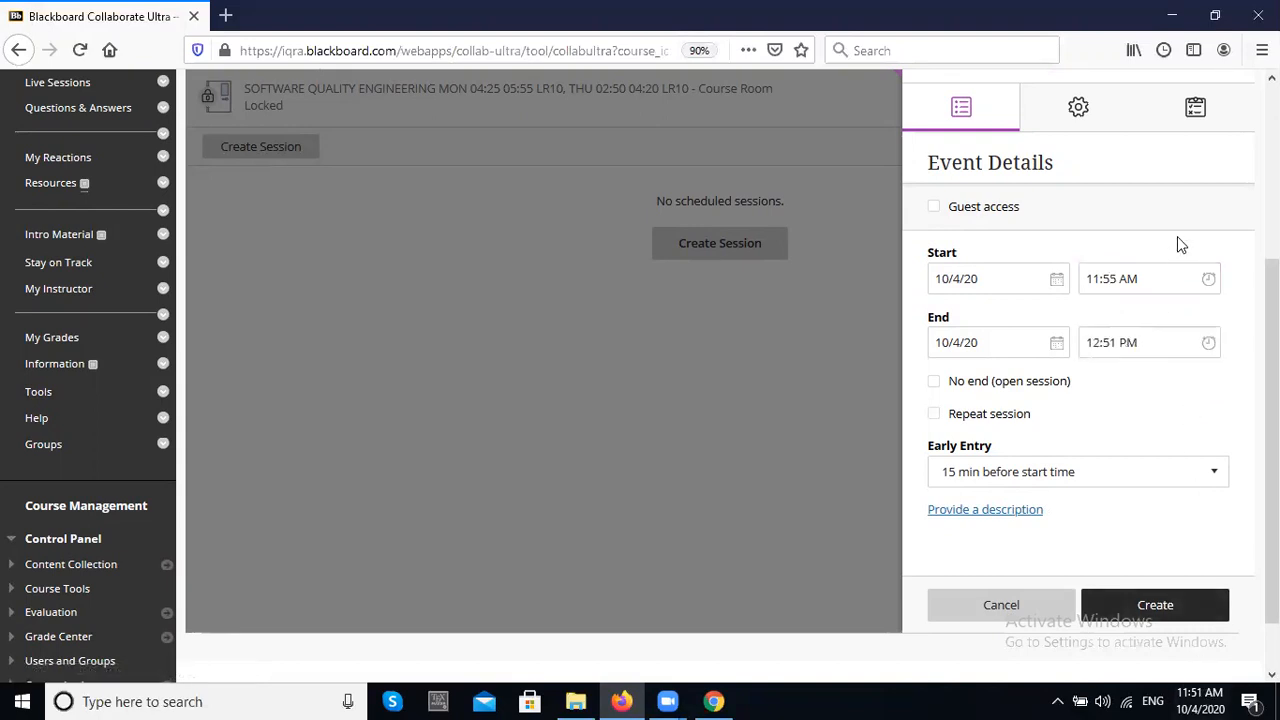
- Set the session's end time to 12:05 PM
left_click(1096, 340)
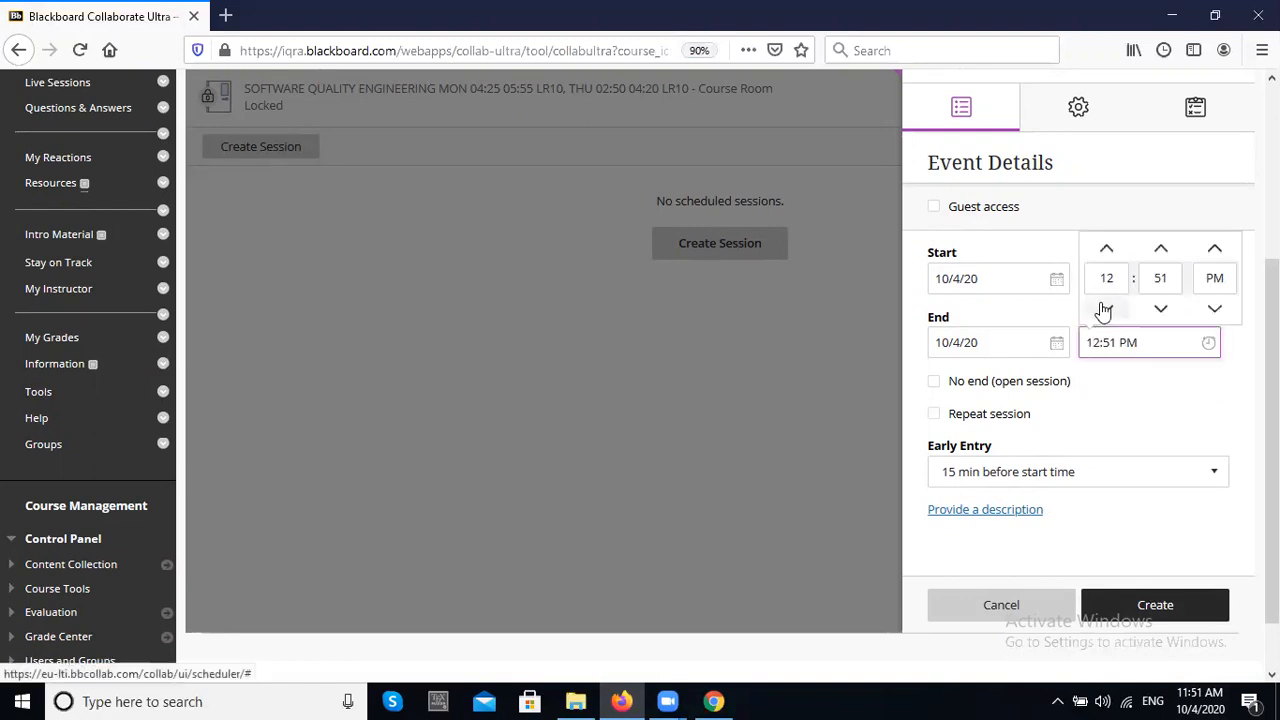
left_click(1103, 306)
left_click(1157, 250)
left_click(1157, 250)
left_click(1157, 250)
left_click(1106, 250)
left_click(1158, 250)
left_click(1158, 250)
left_click(1158, 250)
left_click(1158, 250)
left_click(1158, 250)
left_click(1158, 250)
left_click(1158, 250)
left_click(1106, 308)
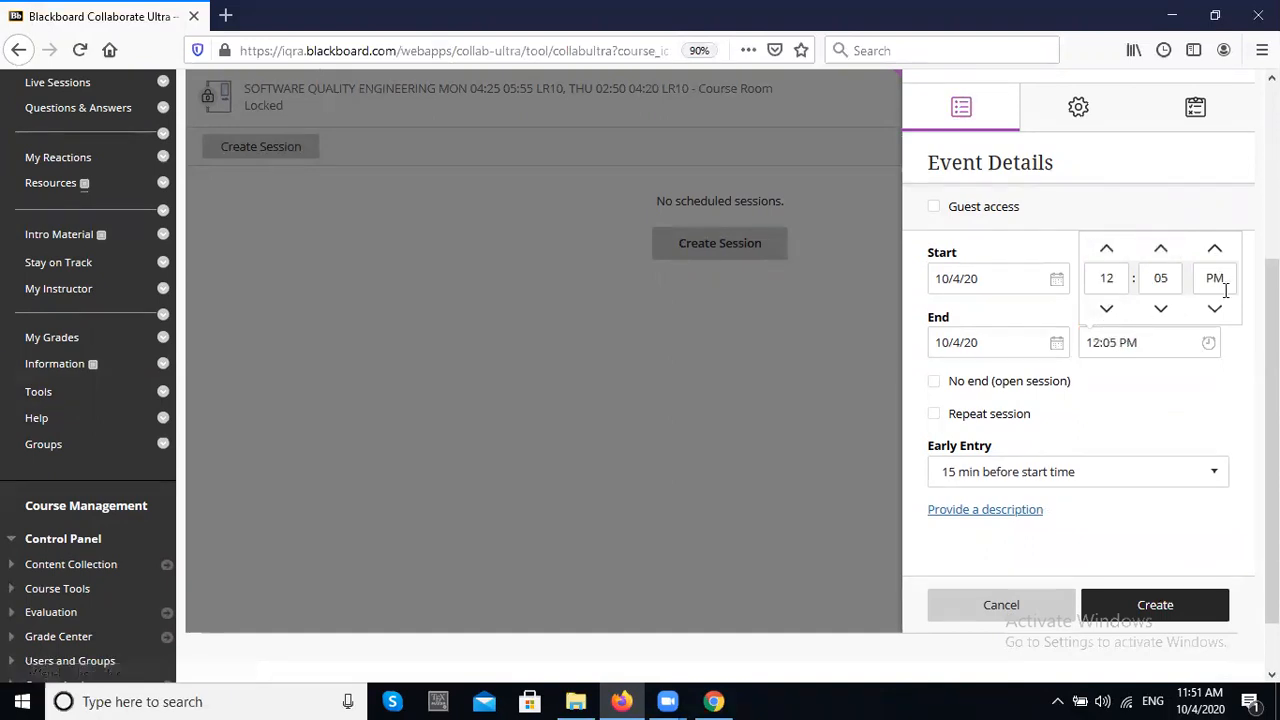
left_click(1188, 404)
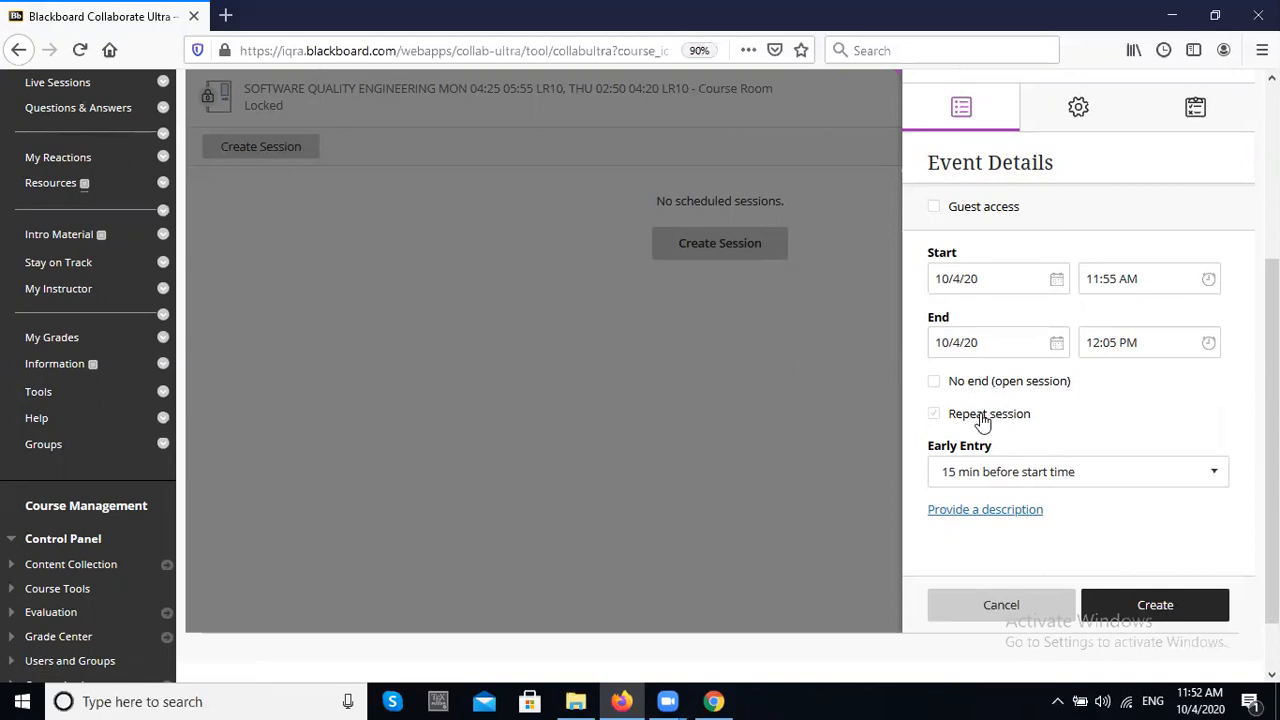
- Set the session's early entry to No early entry and open its description for editing
scroll(1117, 420, "down", 1)
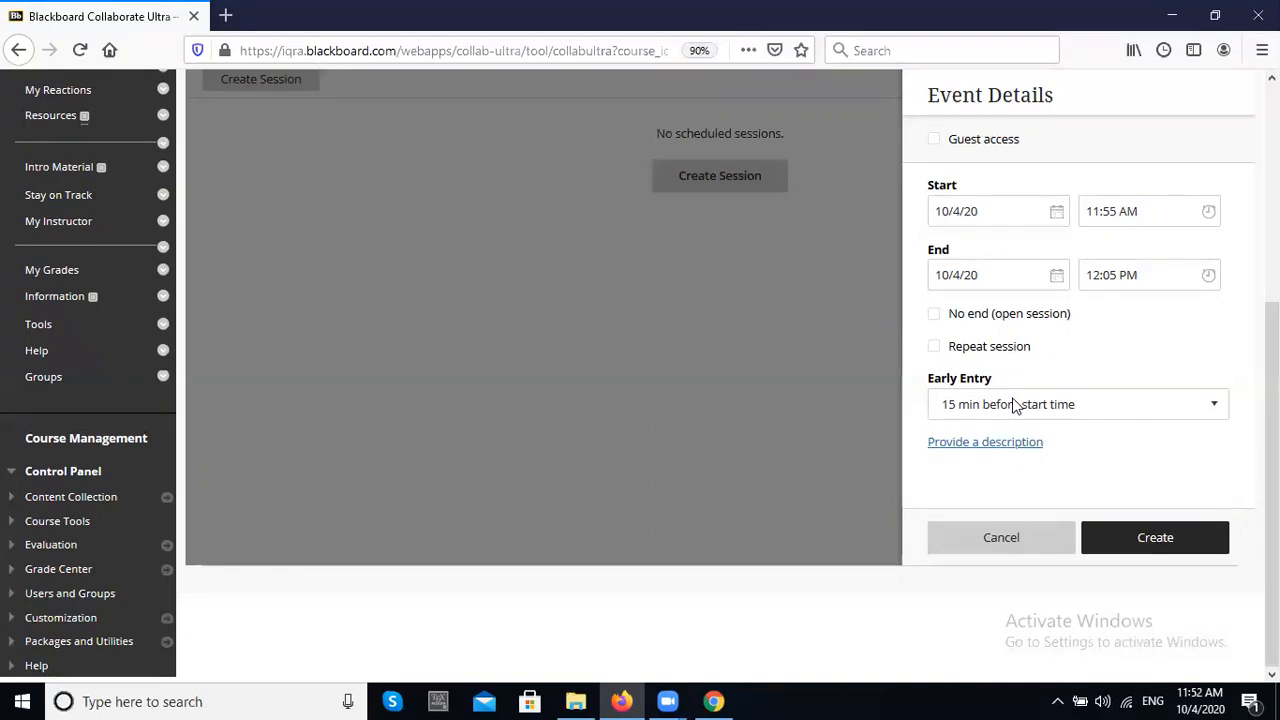
left_click(1074, 406)
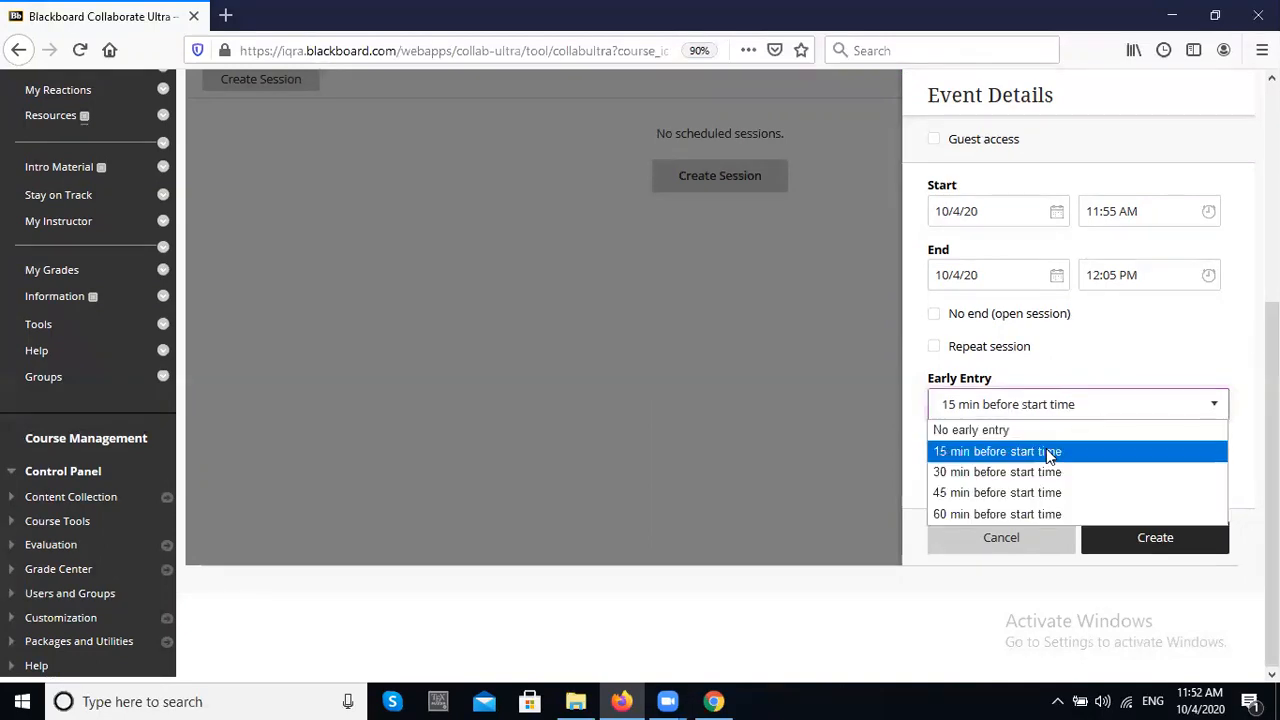
left_click(980, 431)
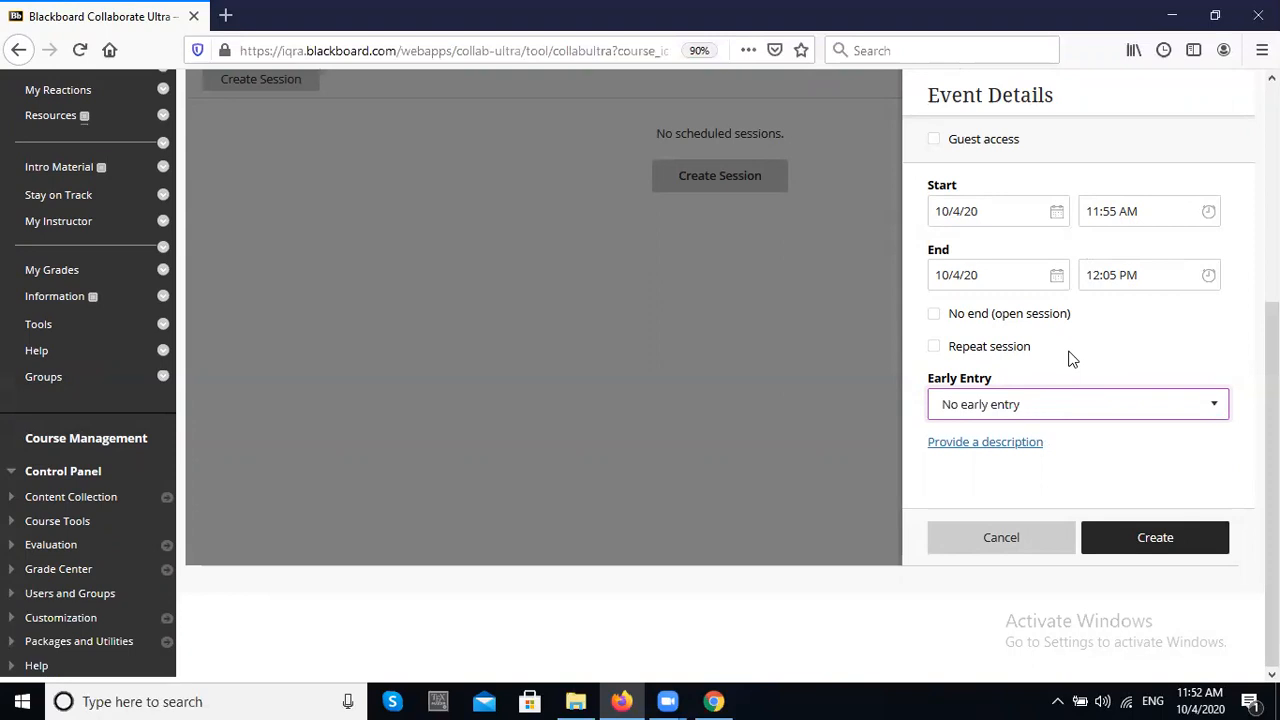
left_click(986, 442)
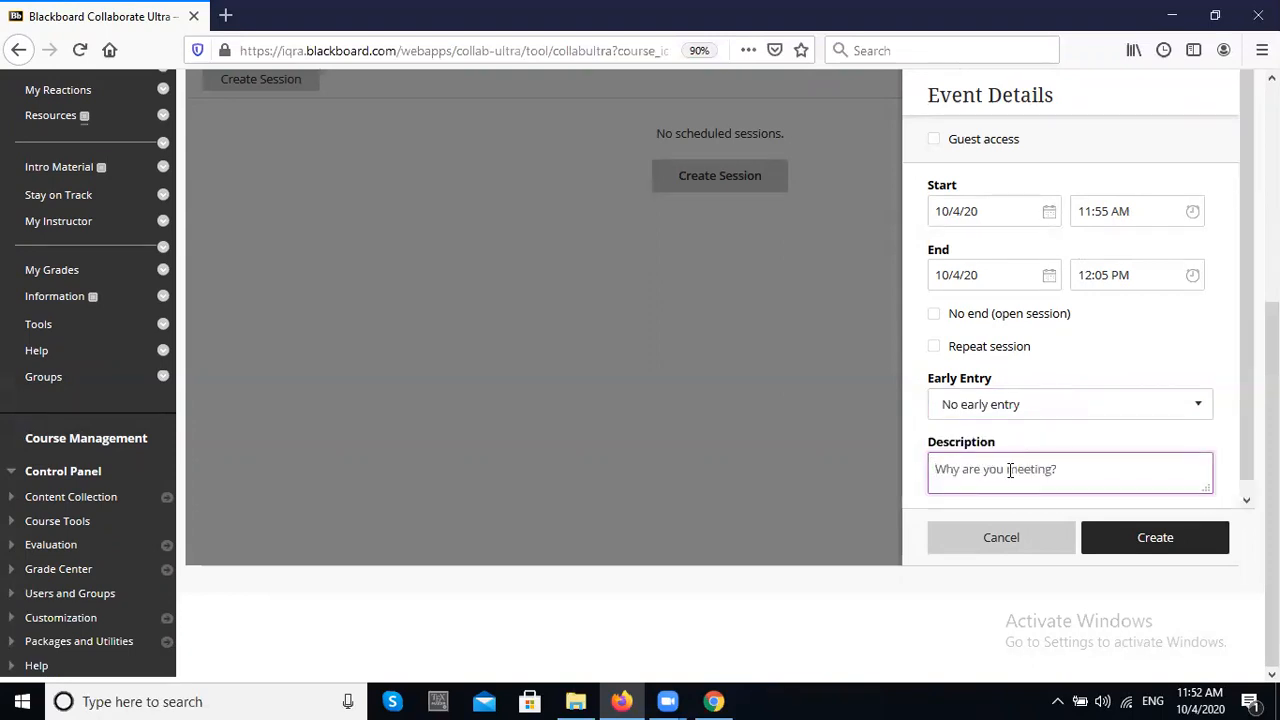
- Enable guest access for the session with Participant as the guest role
scroll(1085, 440, "up", 3)
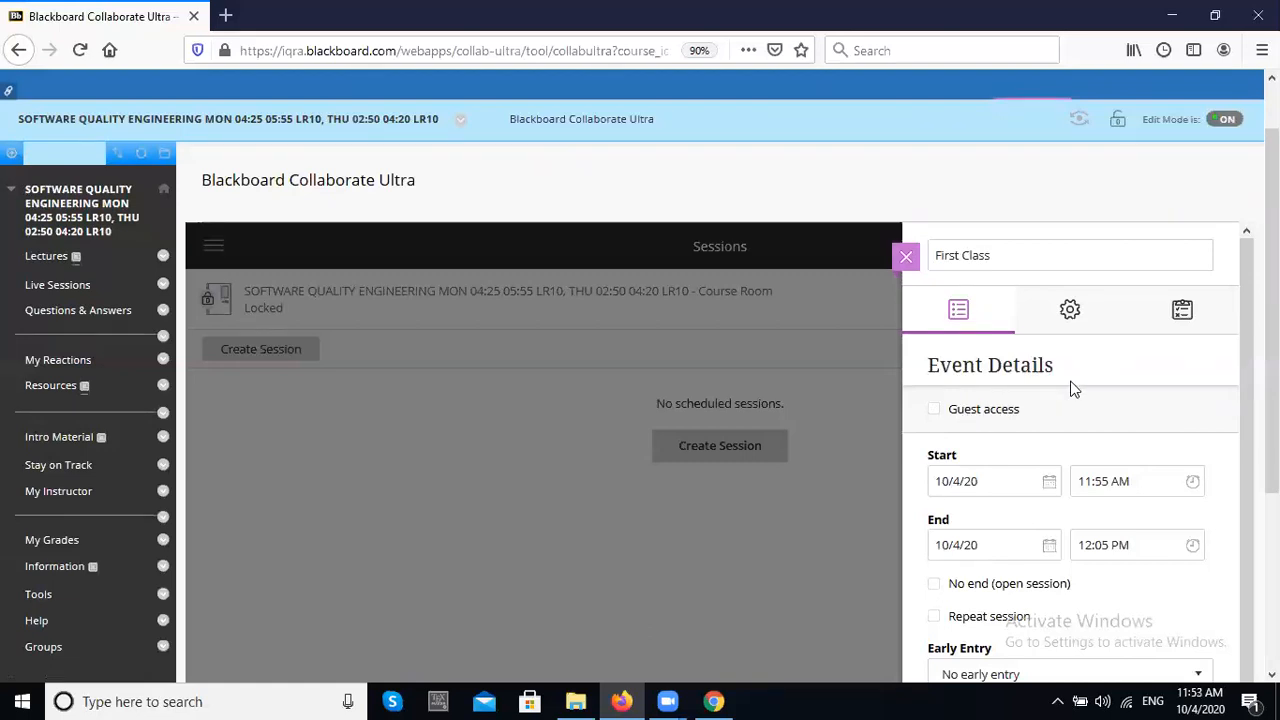
left_click(978, 418)
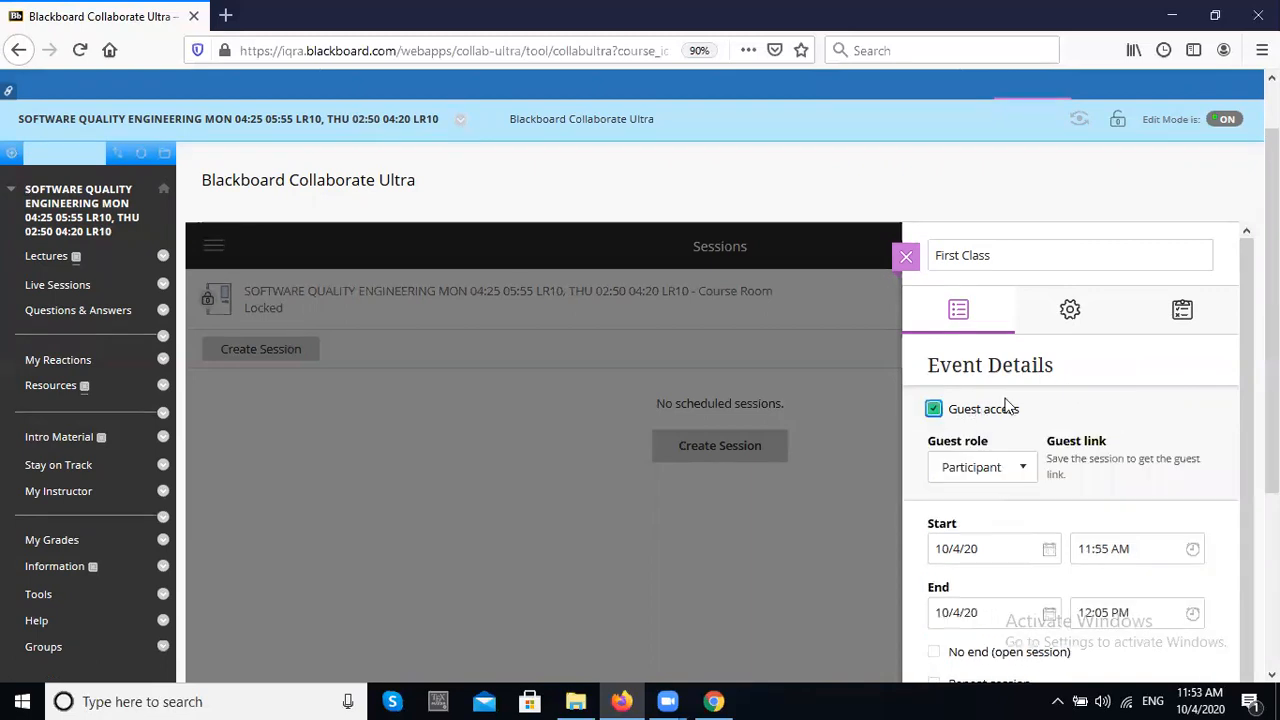
scroll(1134, 389, "down", 1)
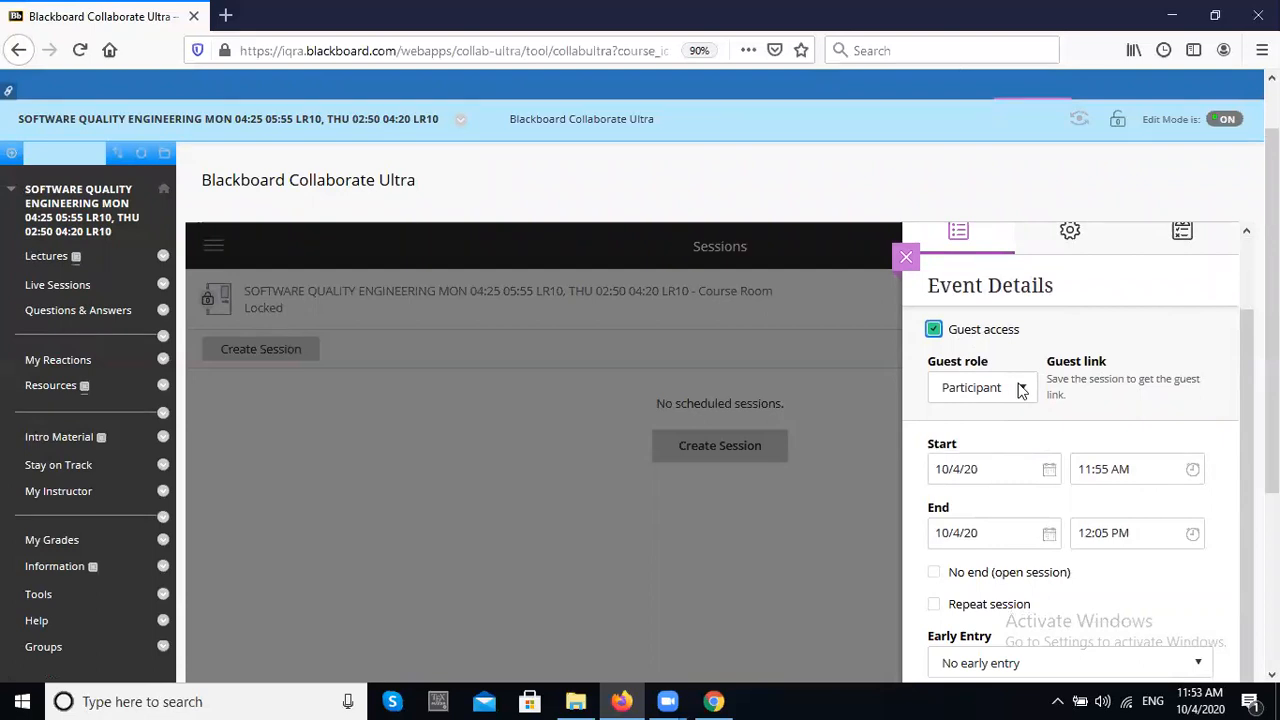
left_click(1021, 389)
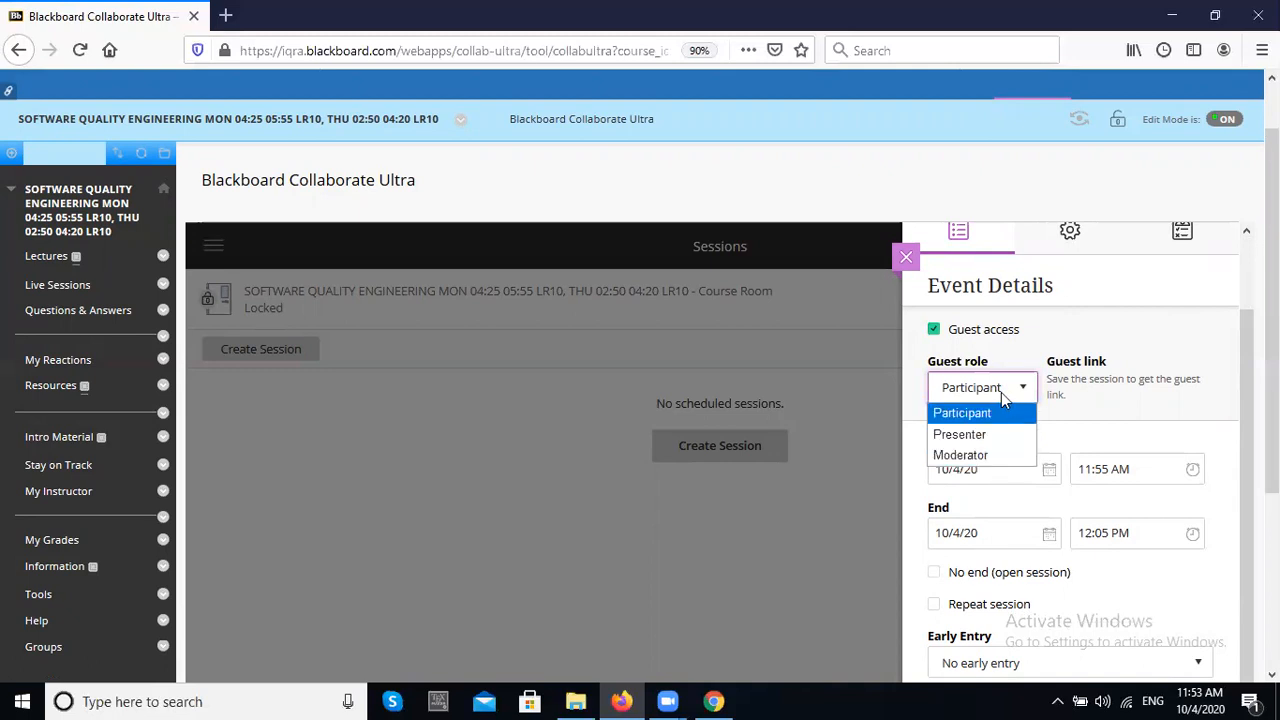
left_click(999, 390)
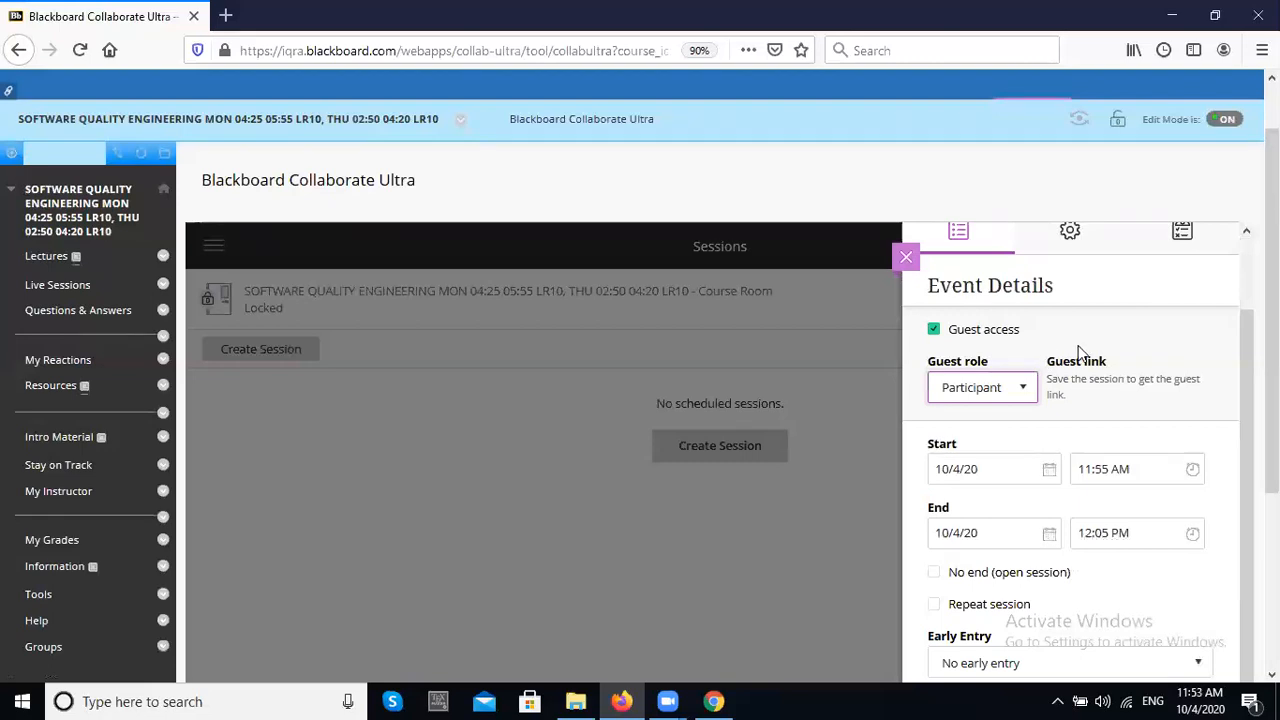
- In the session settings, allow recording downloads, anonymize chat messages and show profile pictures for the moderator only
scroll(1075, 350, "up", 2)
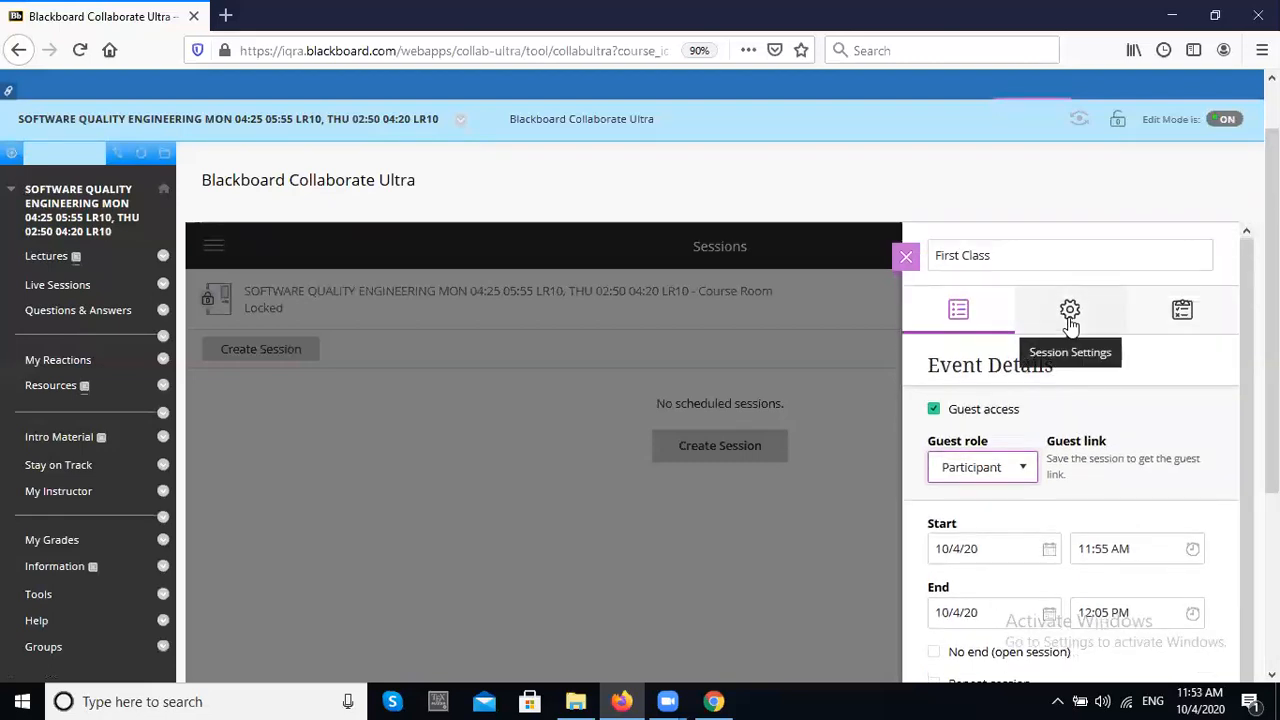
left_click(1050, 318)
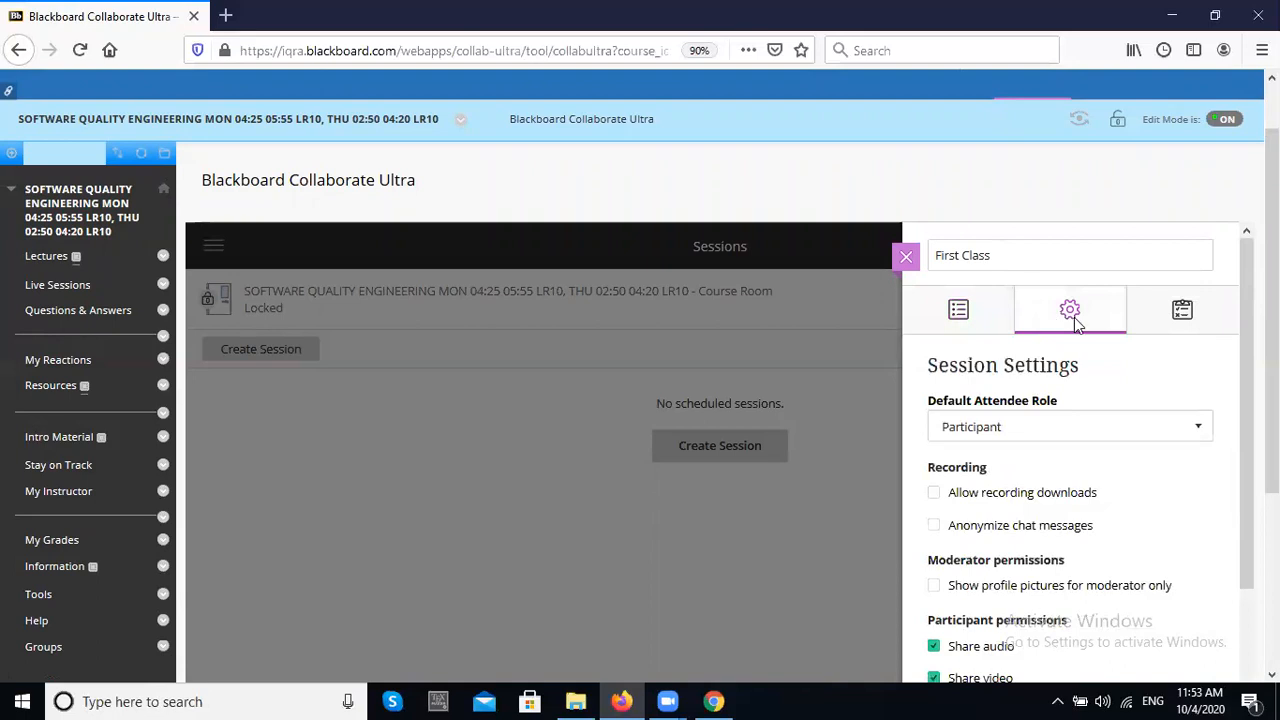
scroll(1127, 358, "down", 2)
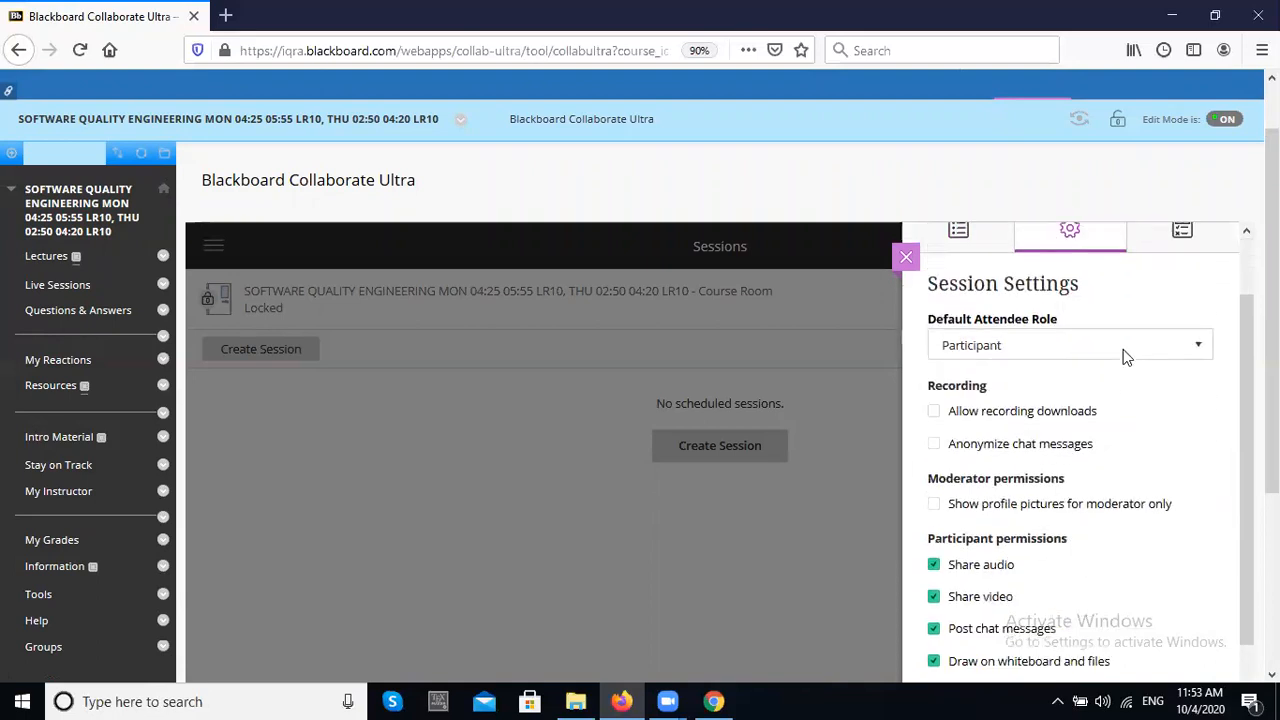
left_click(1065, 398)
scroll(1150, 400, "down", 2)
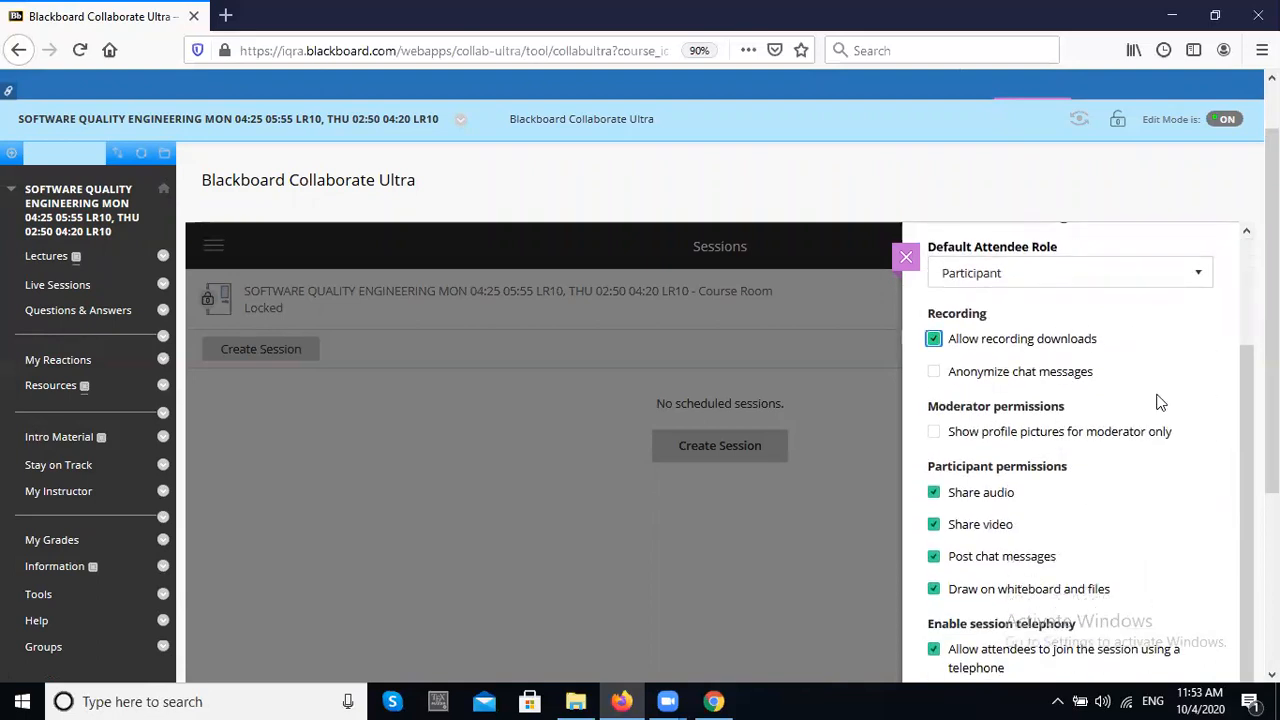
left_click(1030, 344)
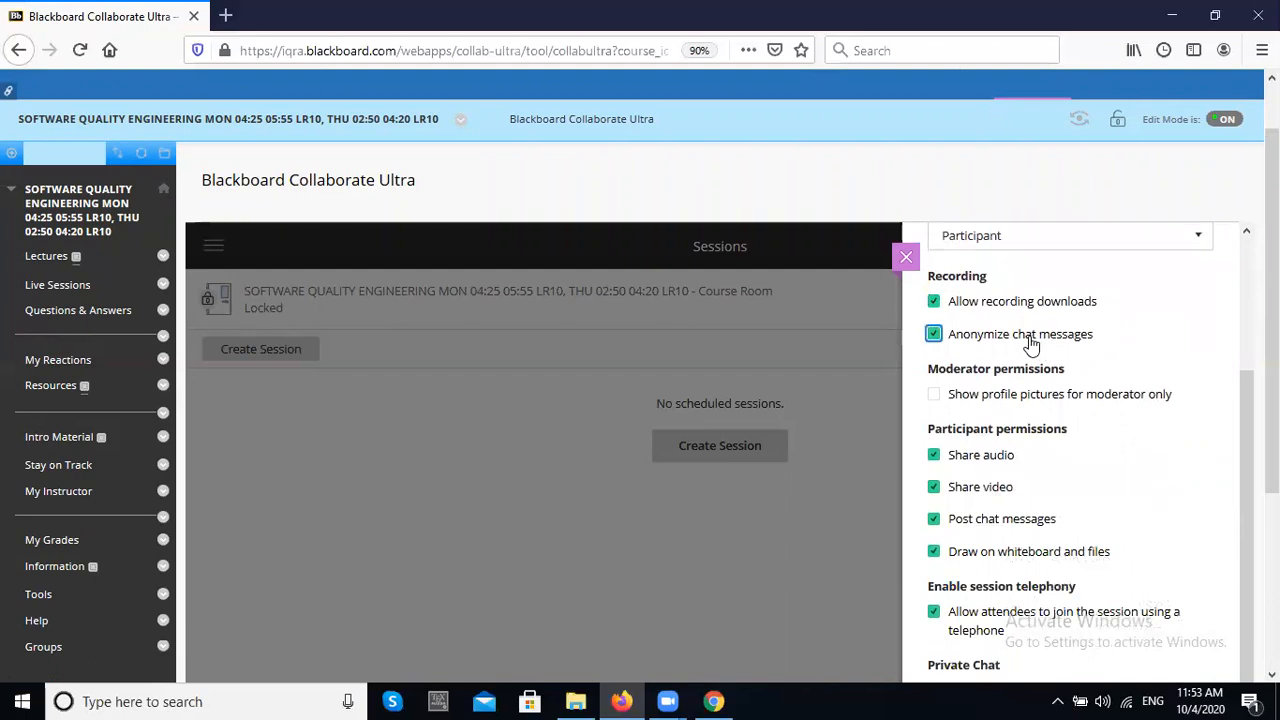
left_click(1012, 400)
scroll(1125, 393, "down", 1)
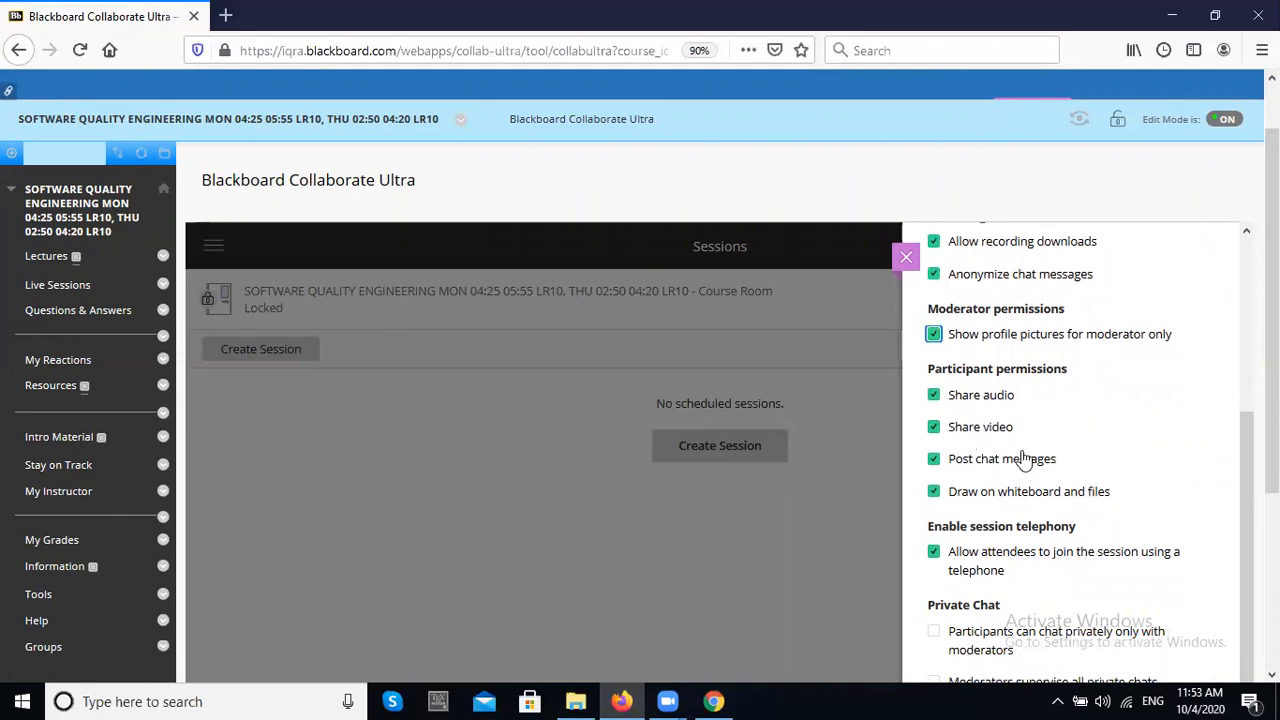
scroll(1125, 417, "down", 3)
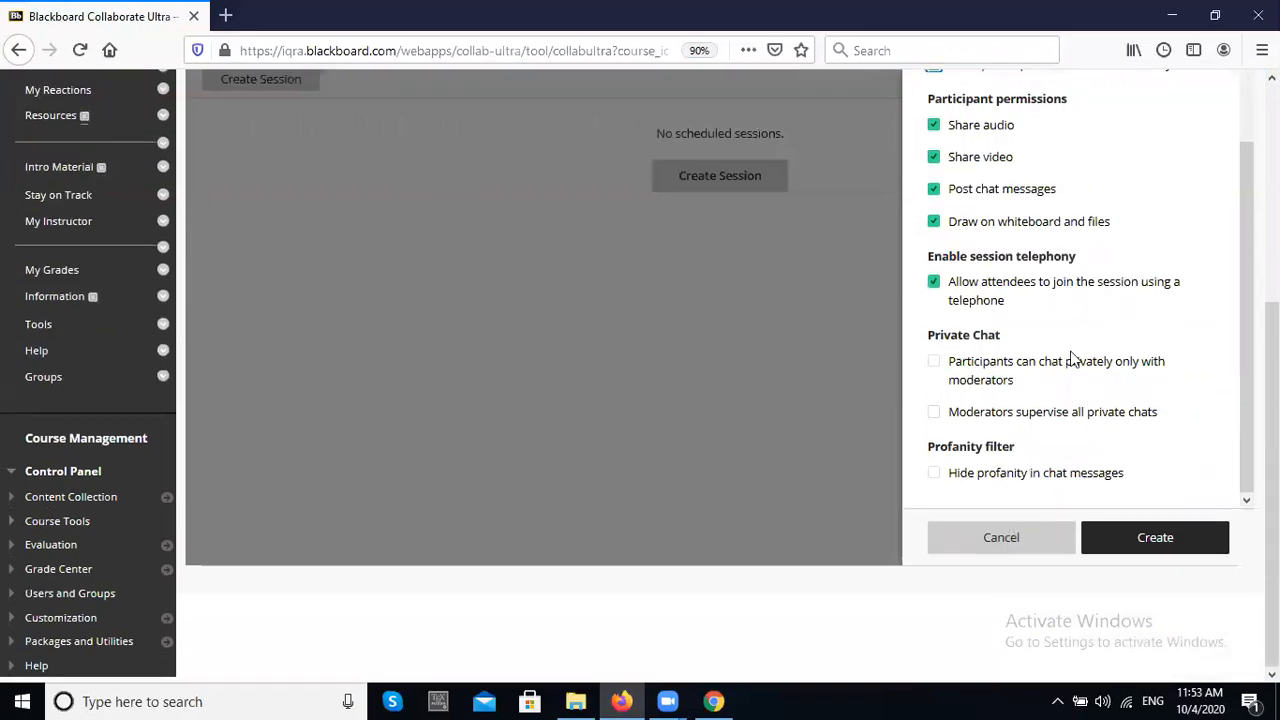
scroll(1128, 336, "up", 3)
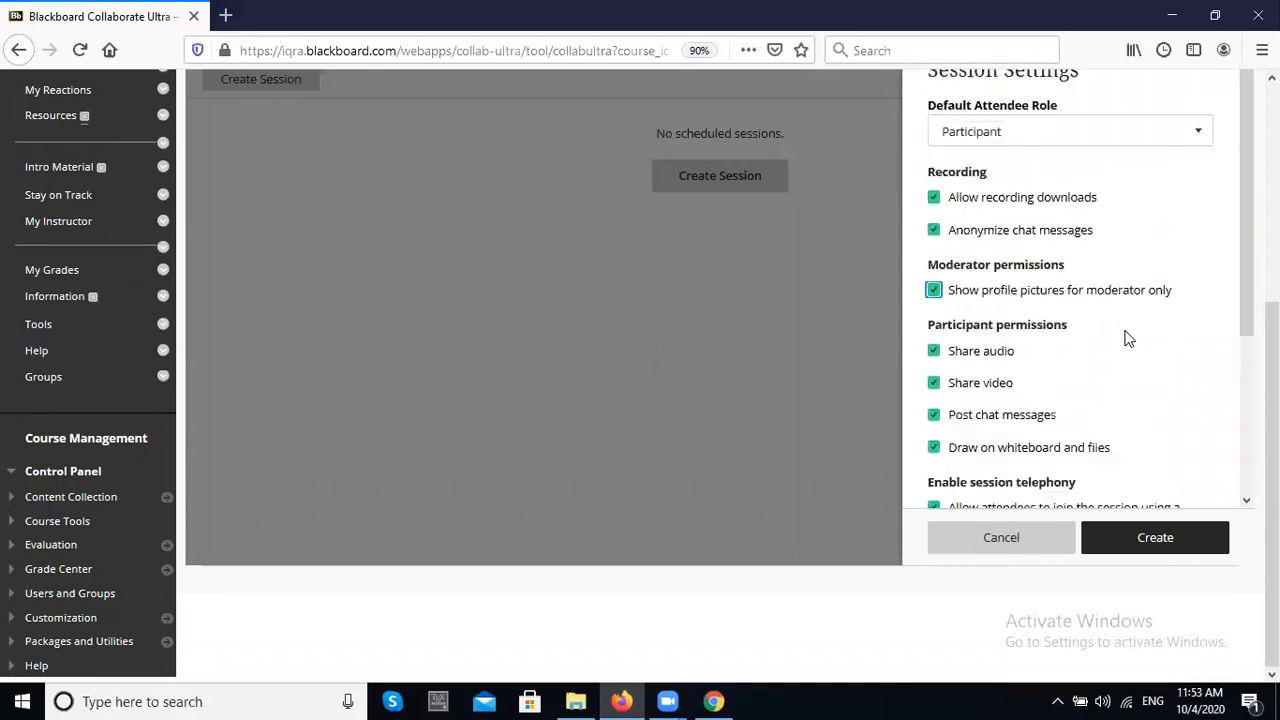
scroll(1128, 338, "up", 1)
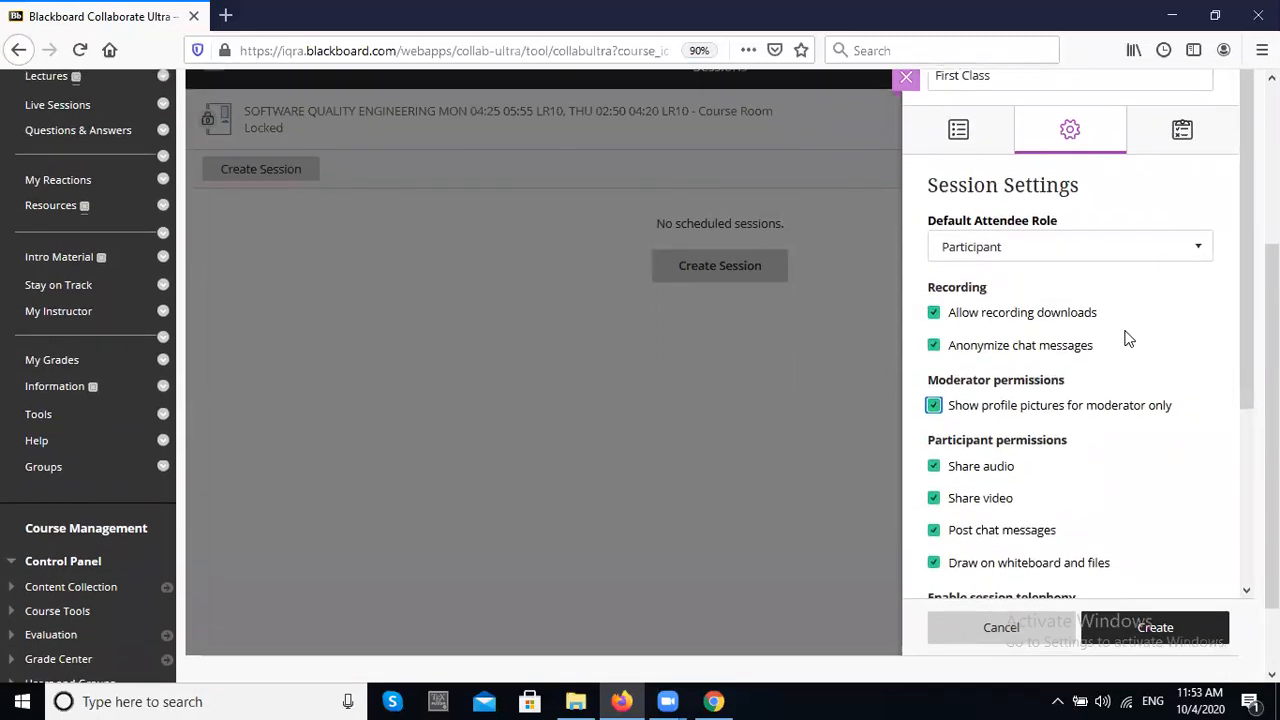
scroll(1059, 356, "up", 2)
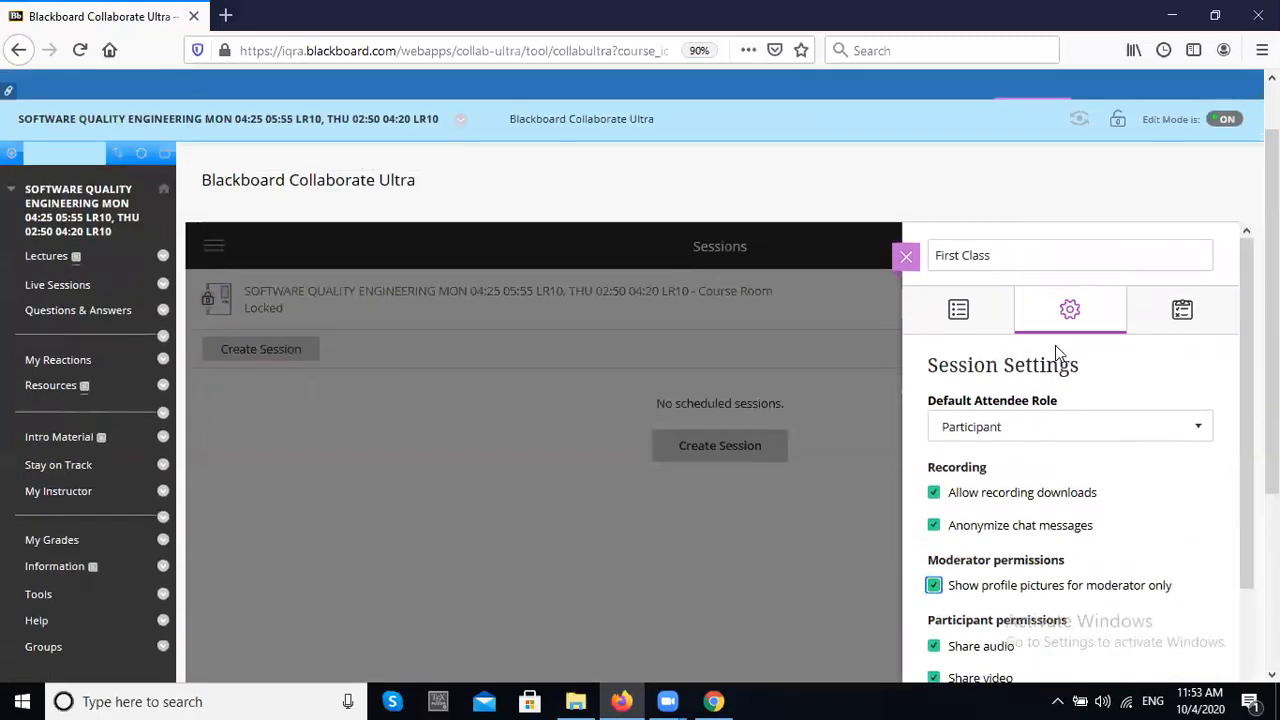
- Try sharing attendance information with the LMS in the session's attendance reporting, and turn the sharing back off
left_click(1182, 316)
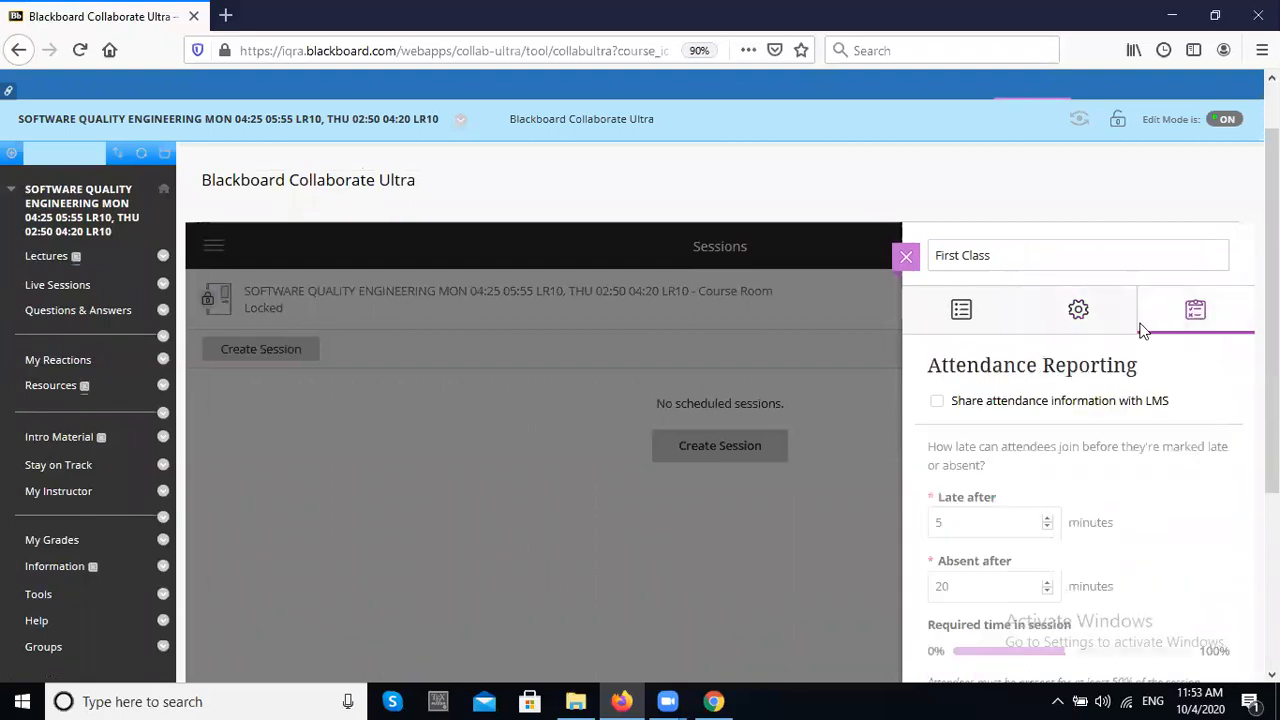
scroll(1148, 345, "down", 1)
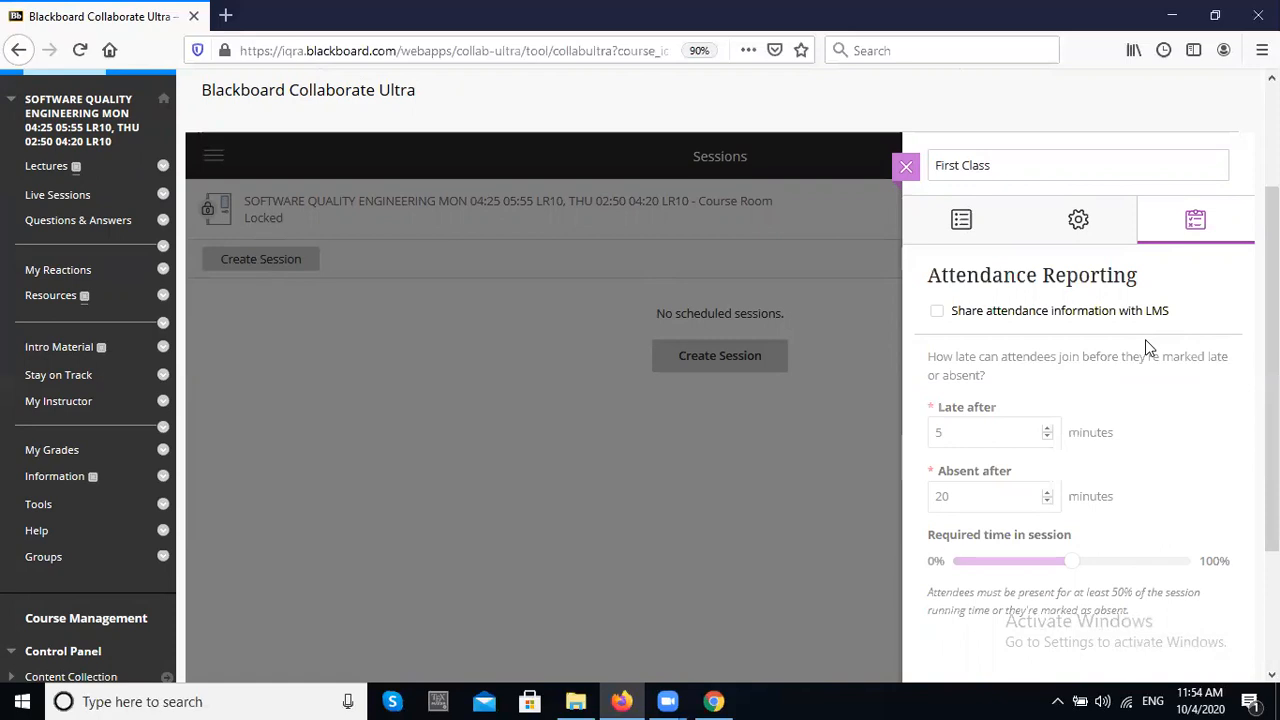
left_click(1018, 320)
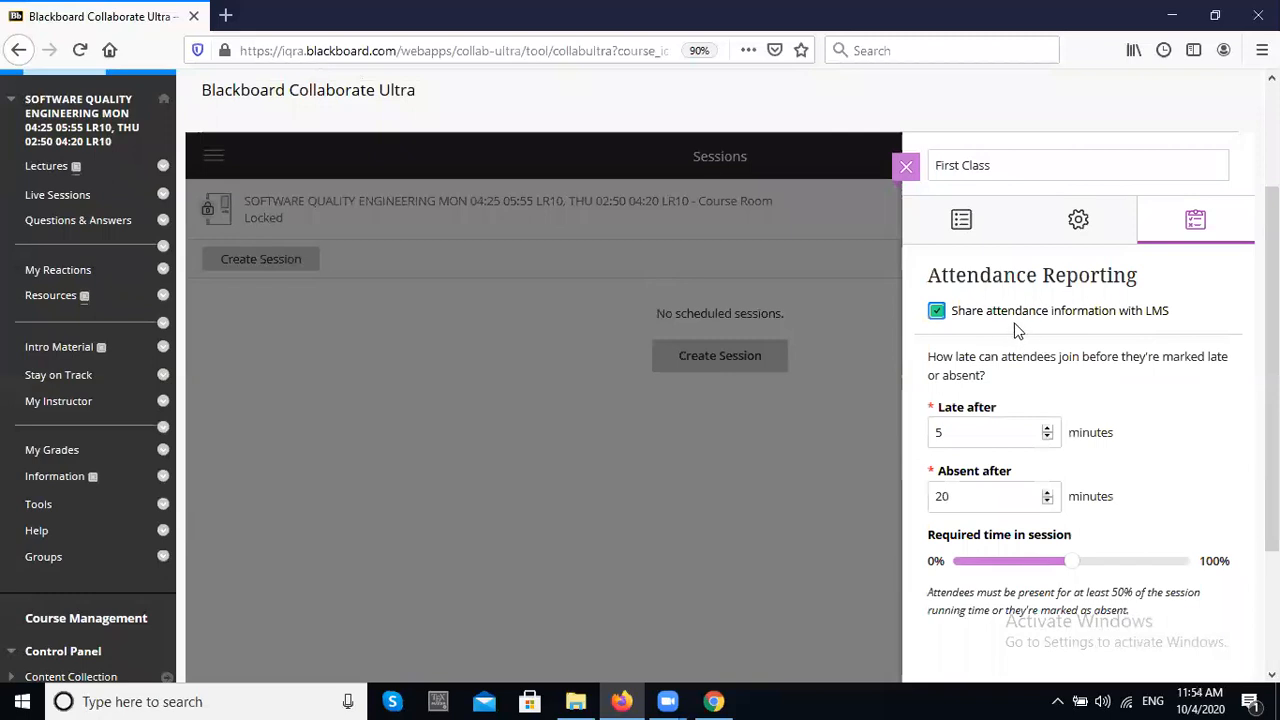
left_click(1013, 320)
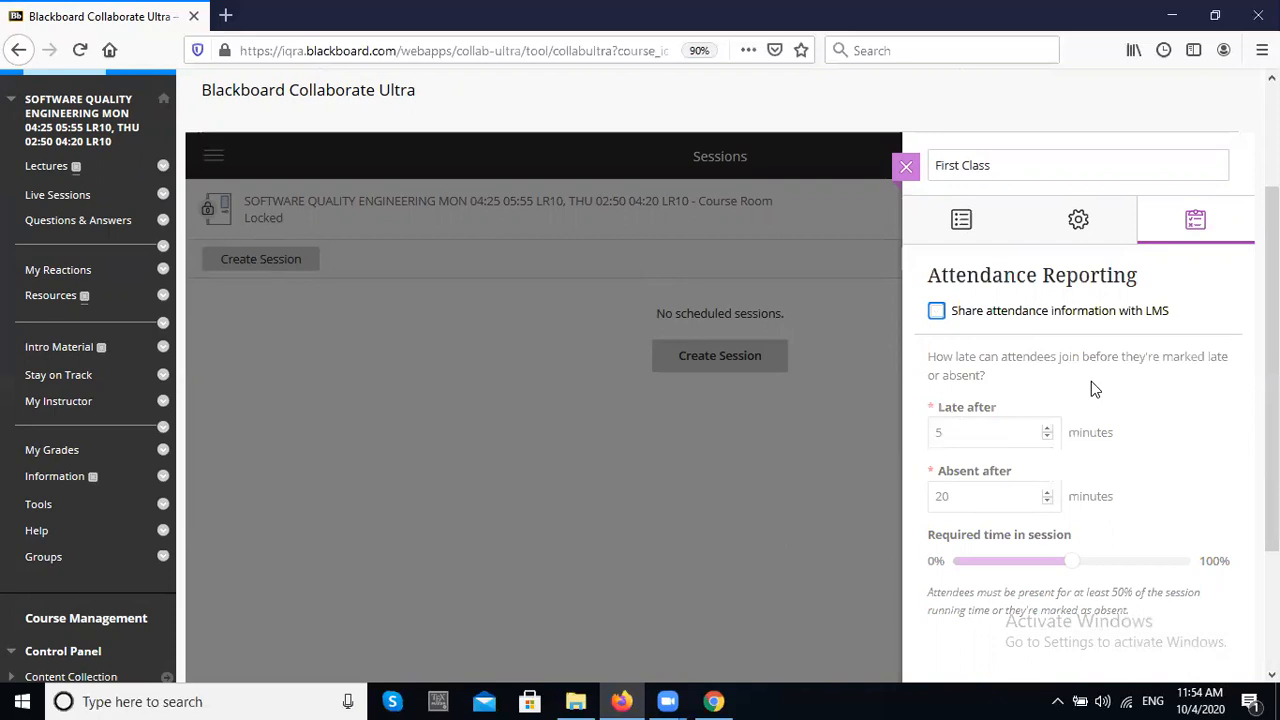
scroll(1110, 392, "down", 3)
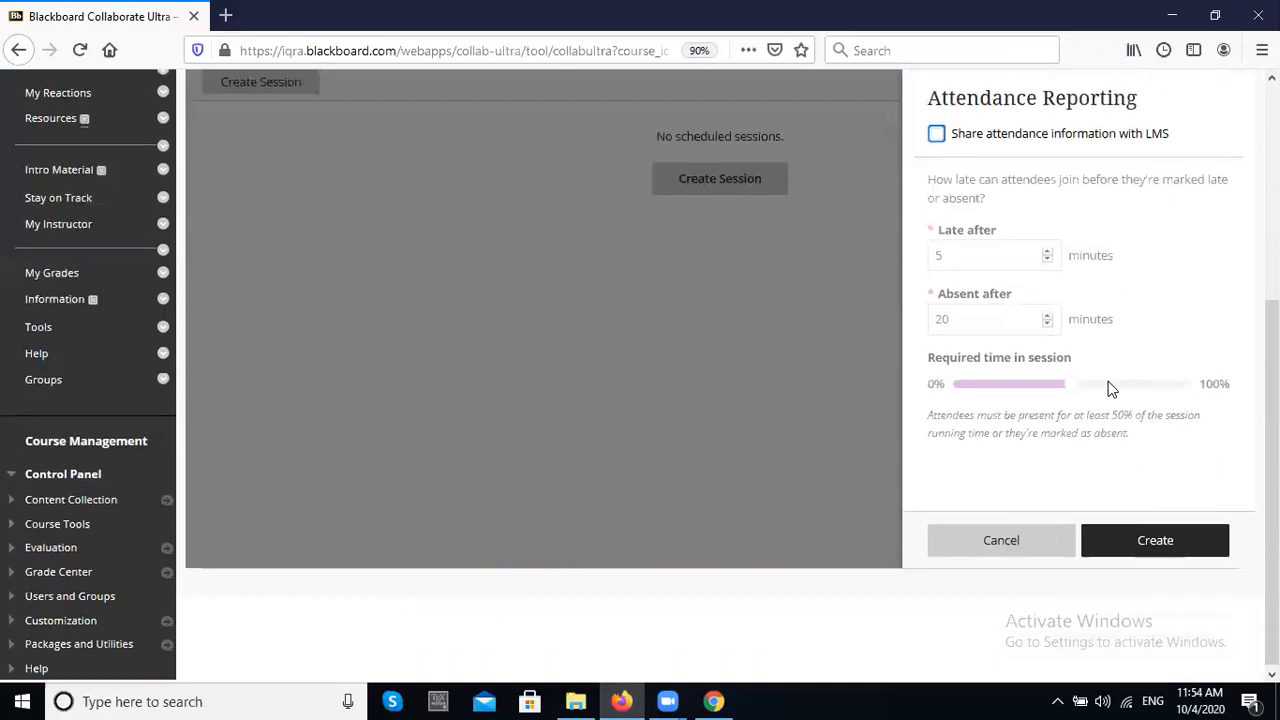
scroll(1117, 405, "up", 5)
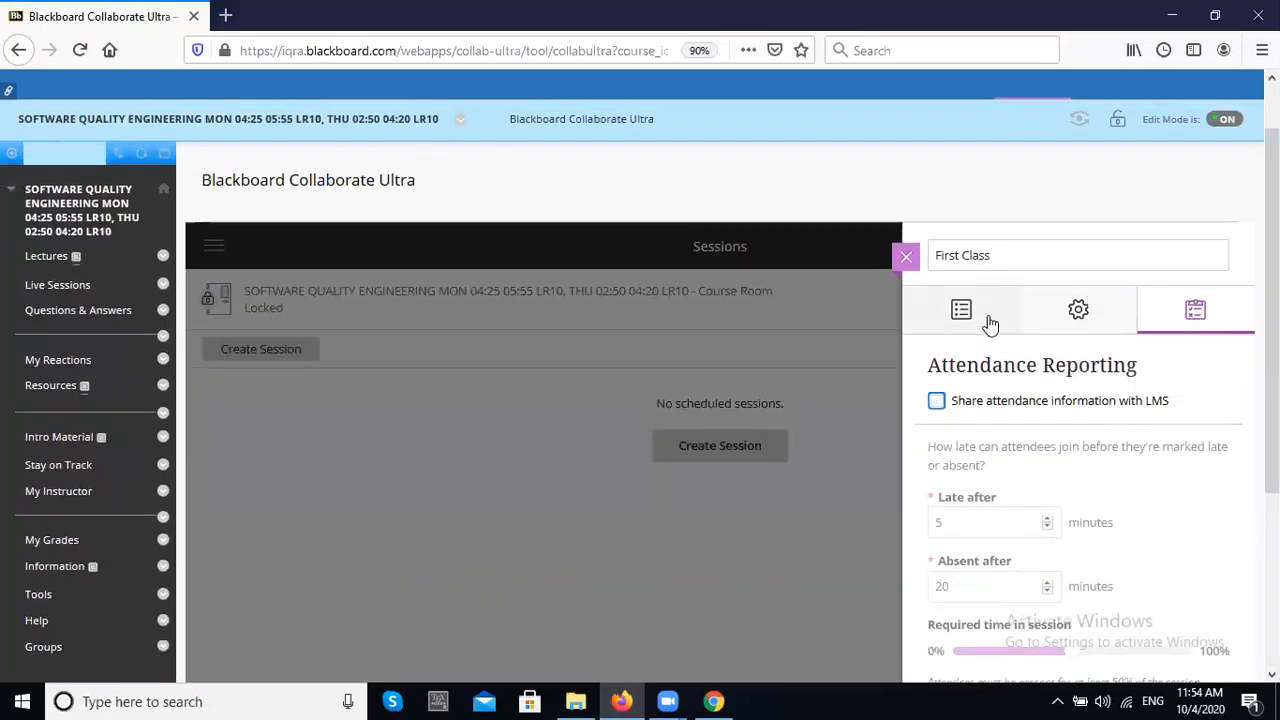
- Set the session's start time to 11:56 AM in the event details, create the session and close its details
left_click(991, 323)
scroll(1100, 372, "down", 1)
scroll(1077, 391, "down", 3)
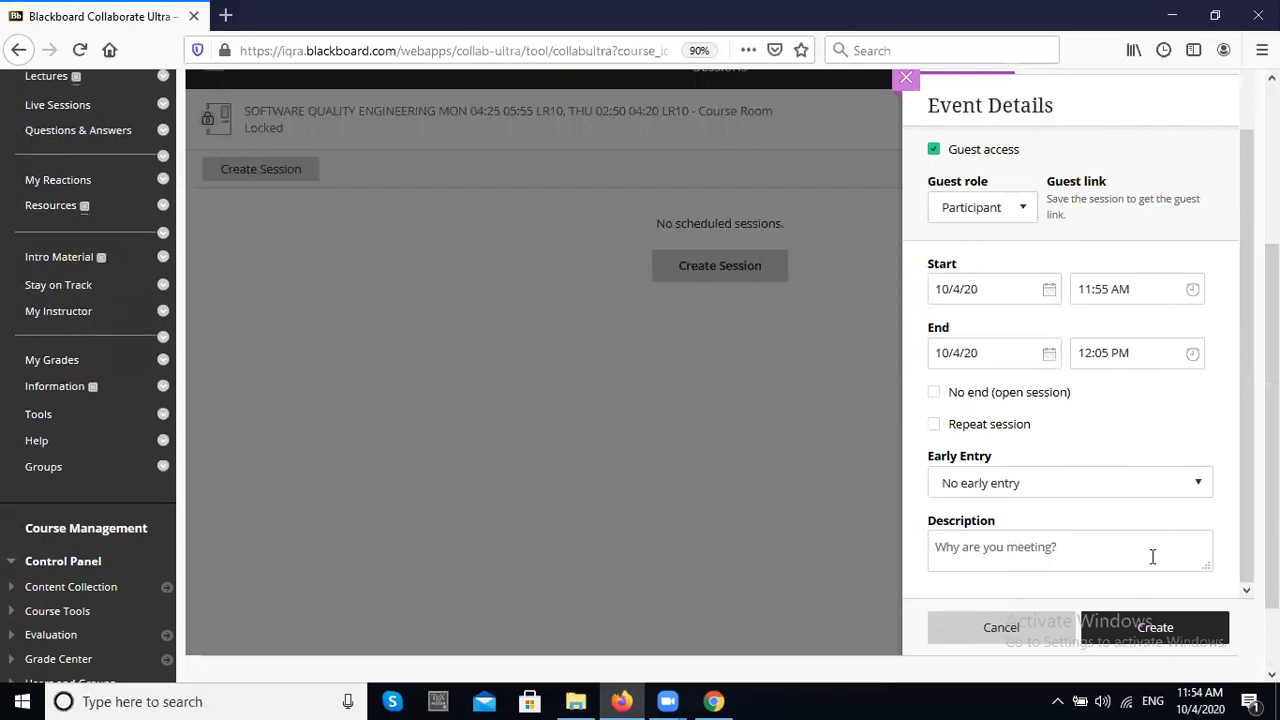
left_click(1106, 289)
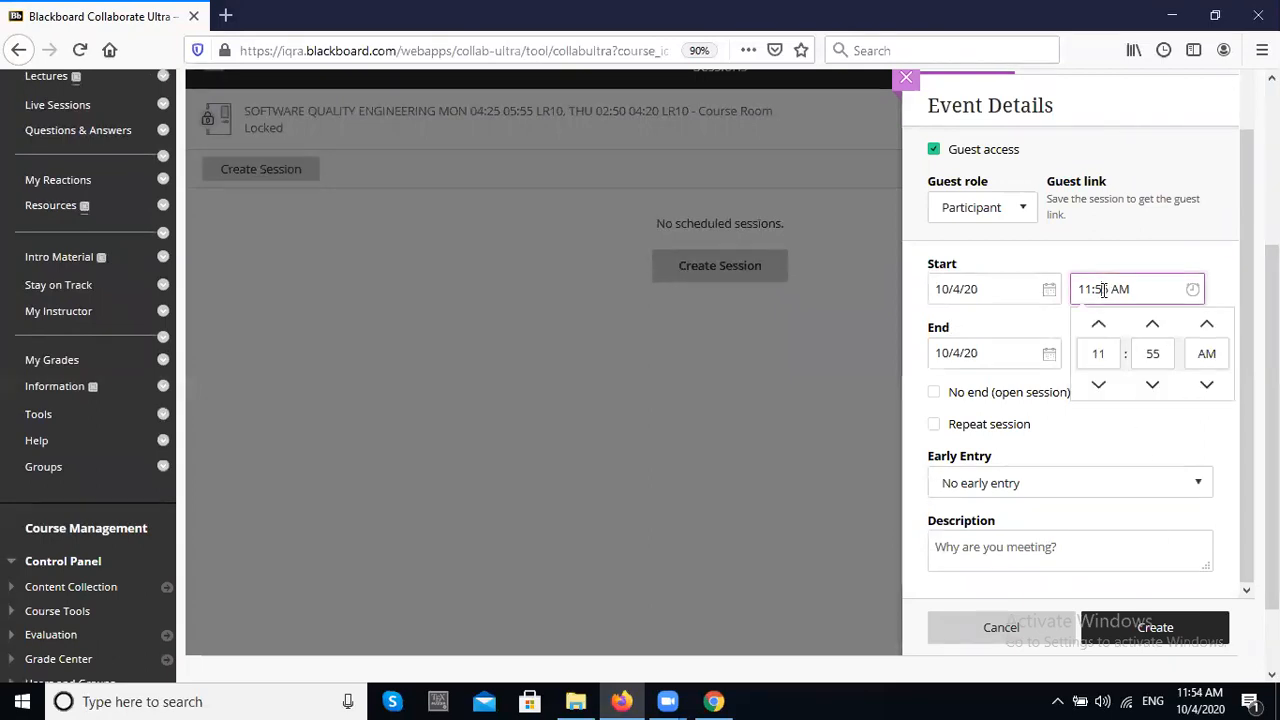
left_click(1153, 326)
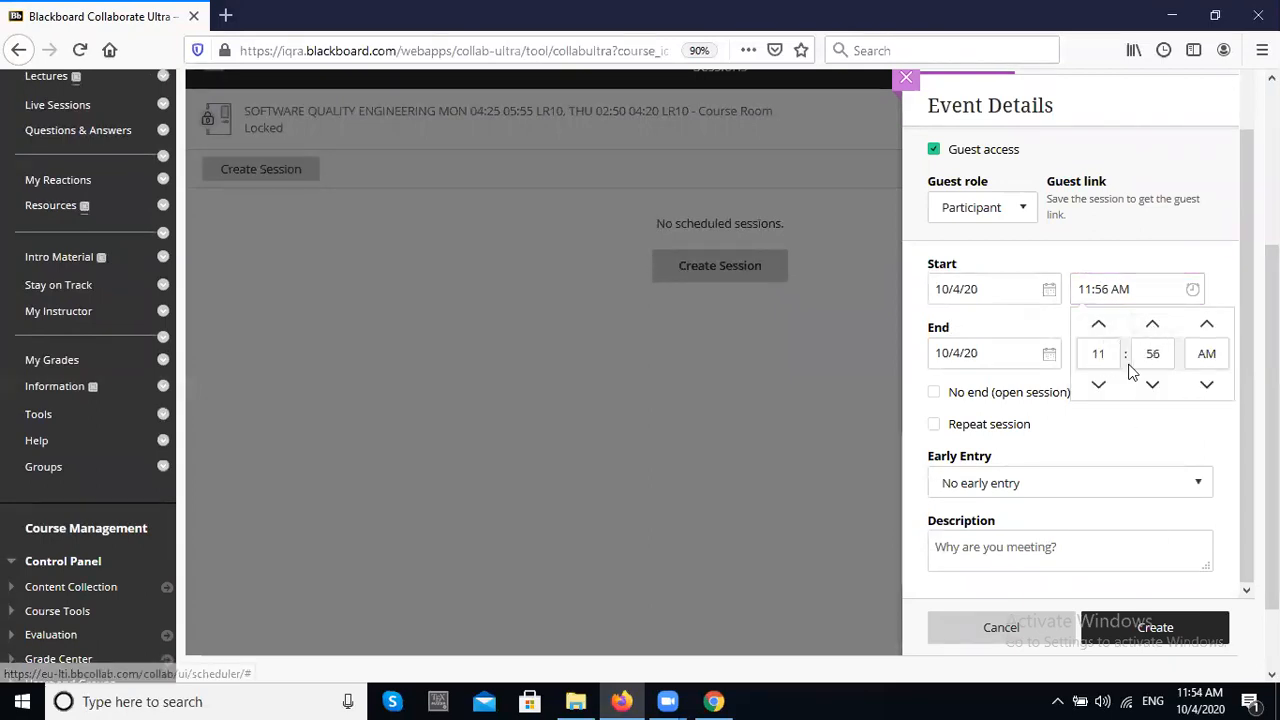
left_click(1178, 270)
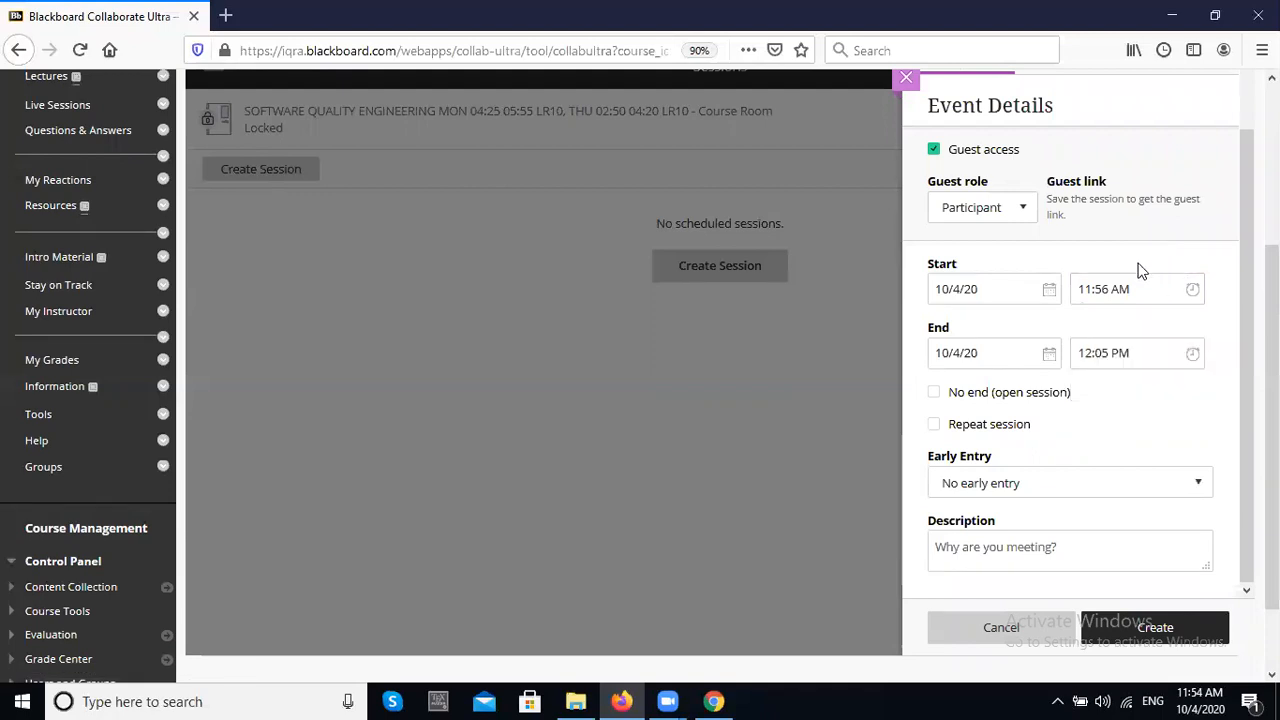
left_click(1140, 626)
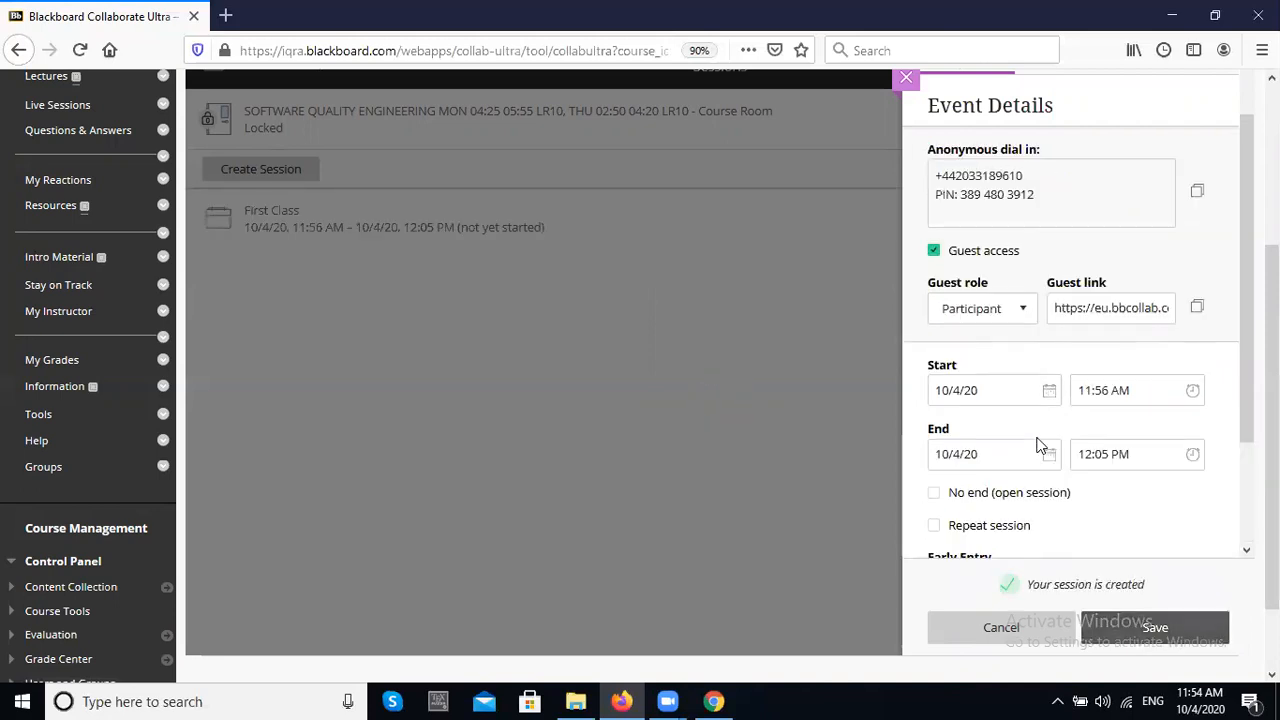
left_click(828, 325)
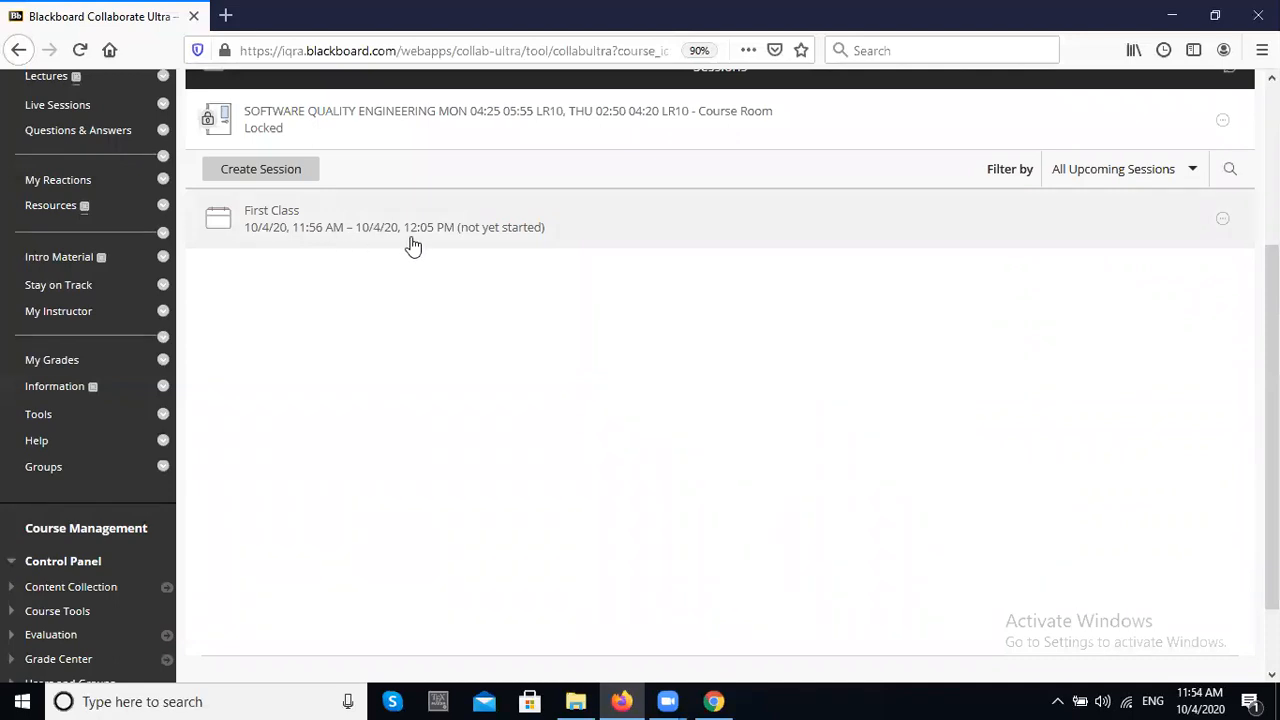
- View the Collaborate Ultra session list in student preview mode and exit the preview
scroll(648, 395, "up", 3)
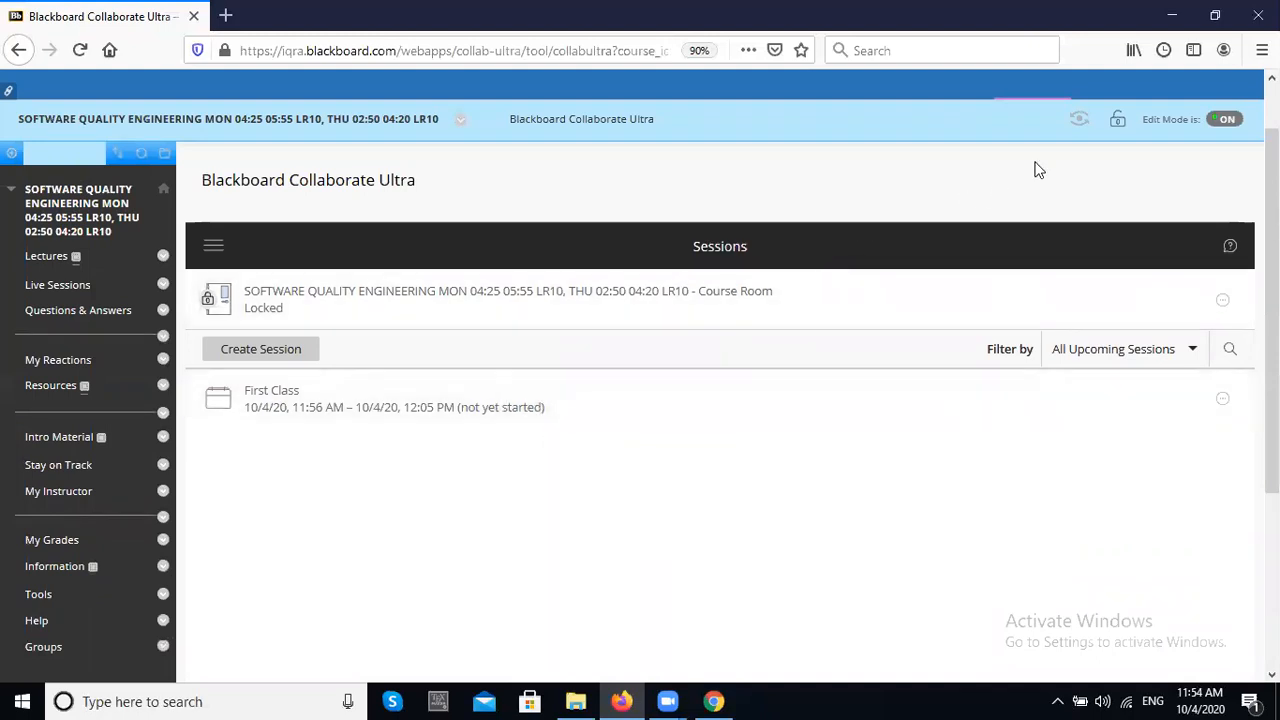
left_click(1078, 118)
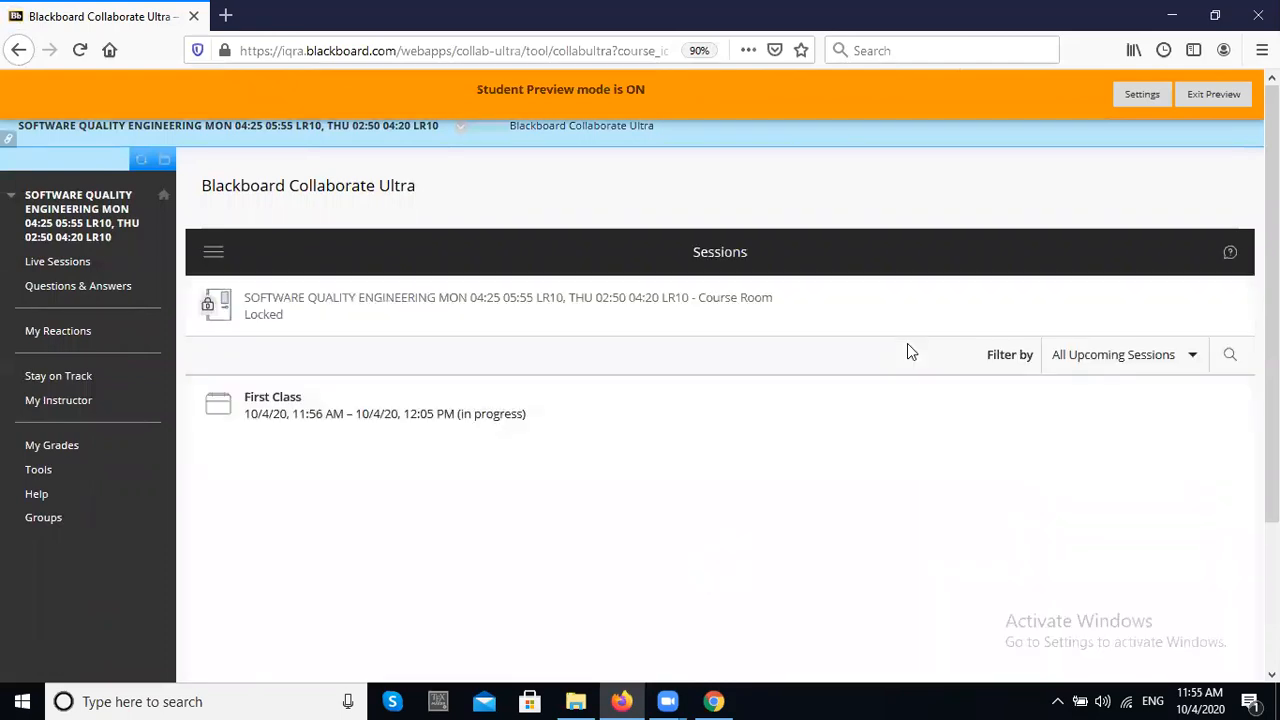
scroll(700, 370, "down", 2)
left_click(1210, 94)
left_click(768, 542)
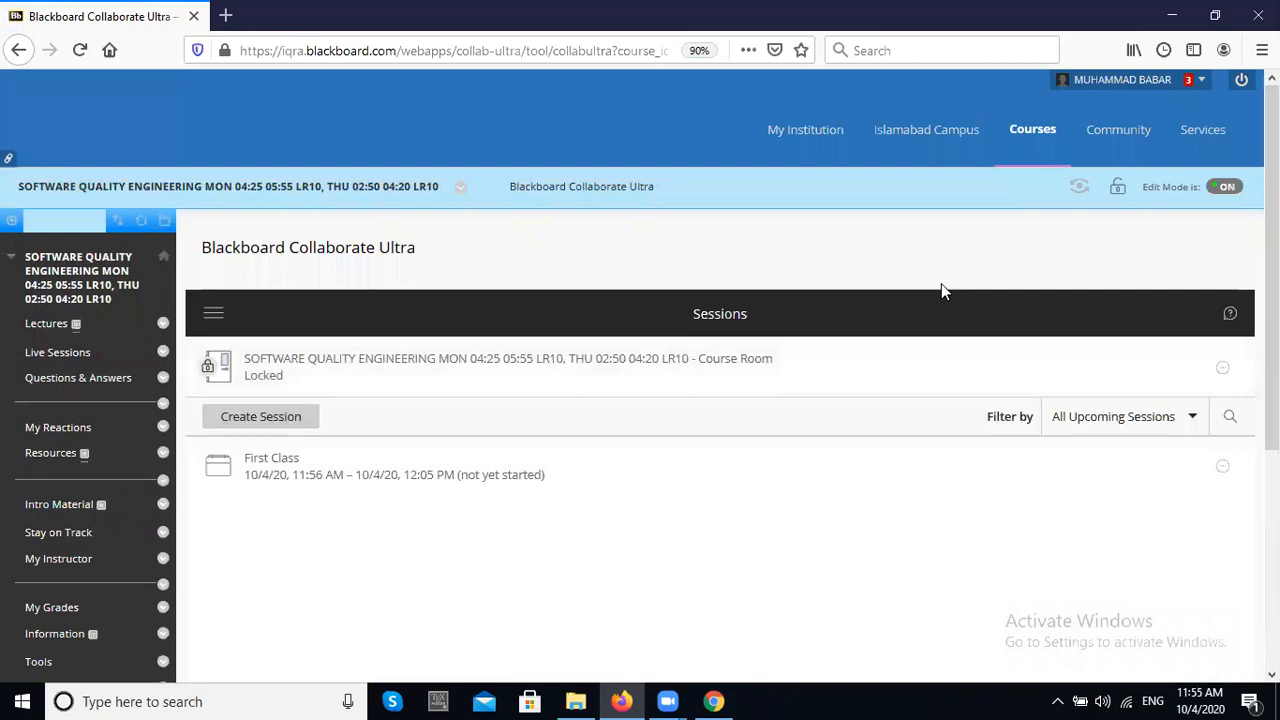
- Open the details of the First Class session and copy its guest link
scroll(941, 290, "down", 2)
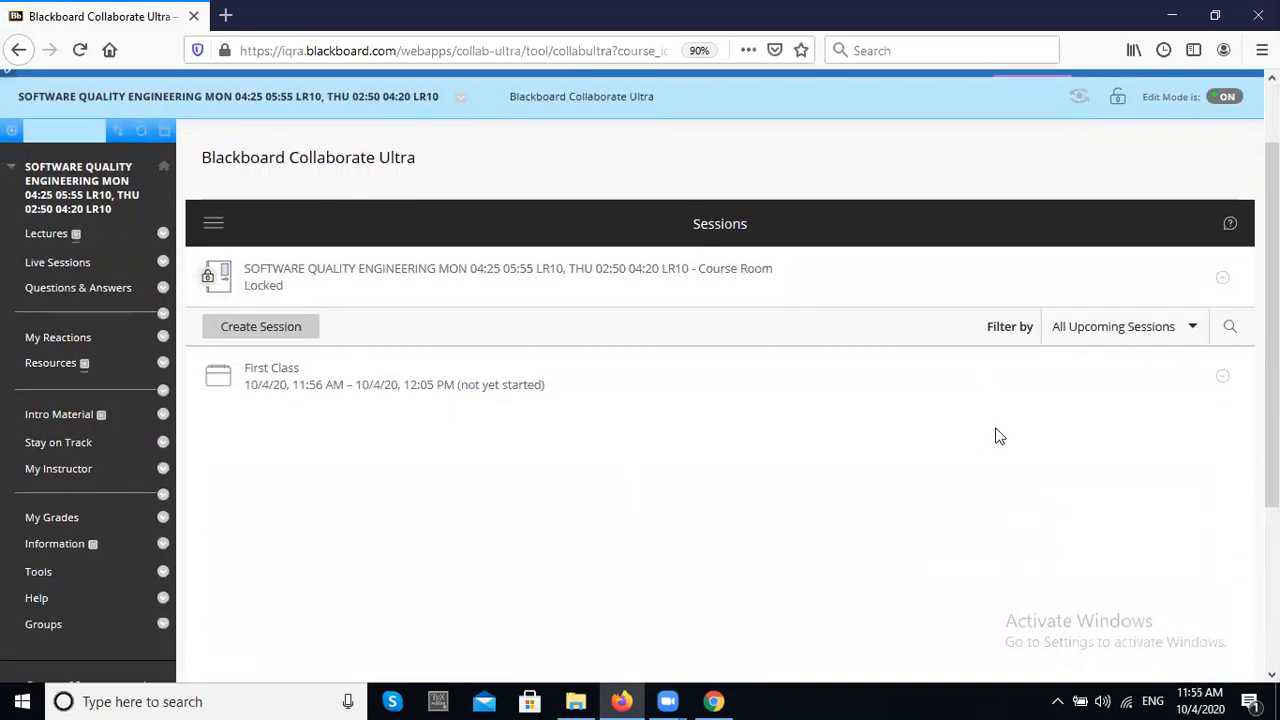
left_click(381, 385)
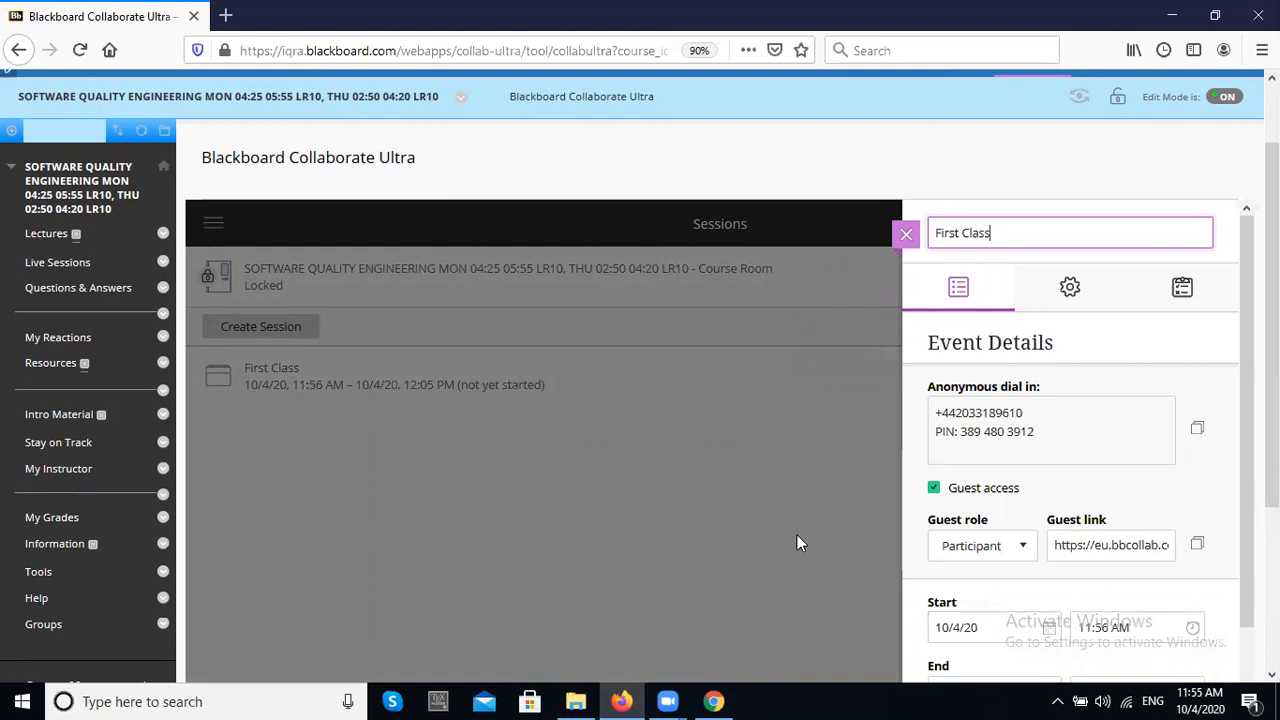
left_click(1197, 550)
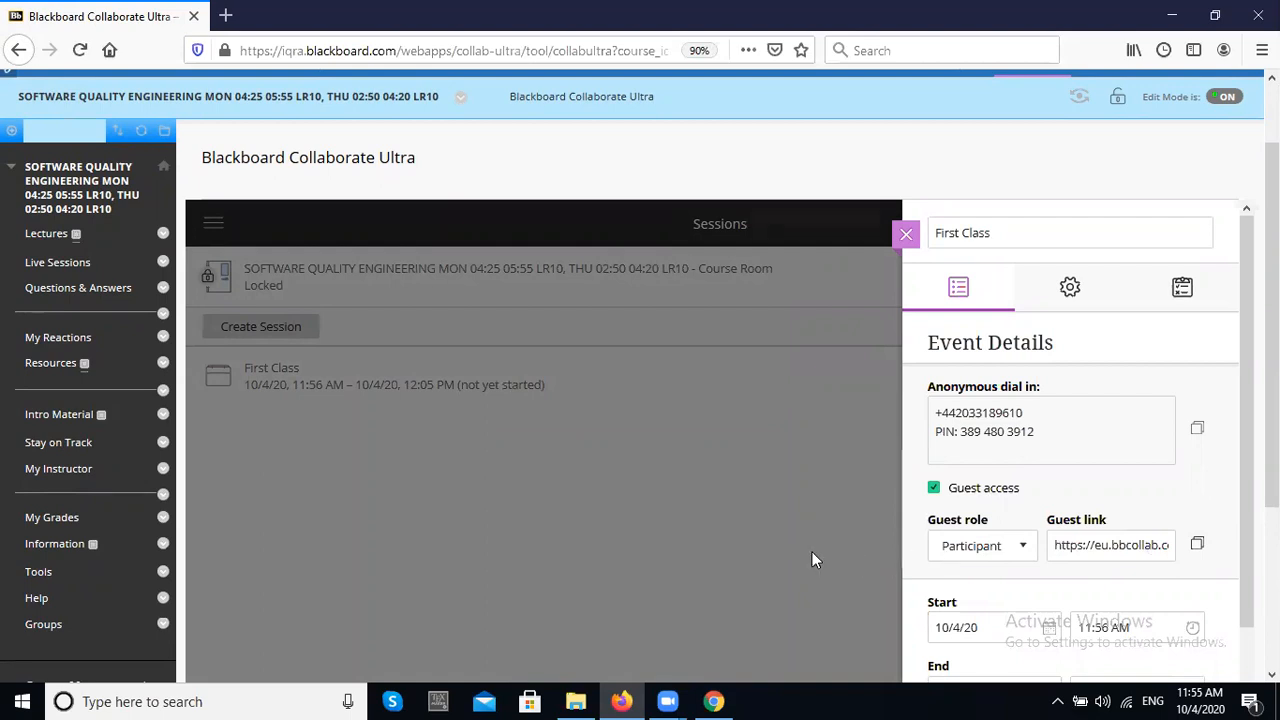
- Switch to Chrome, open the copied guest link and select the guest name on the First Class join page
left_click(713, 701)
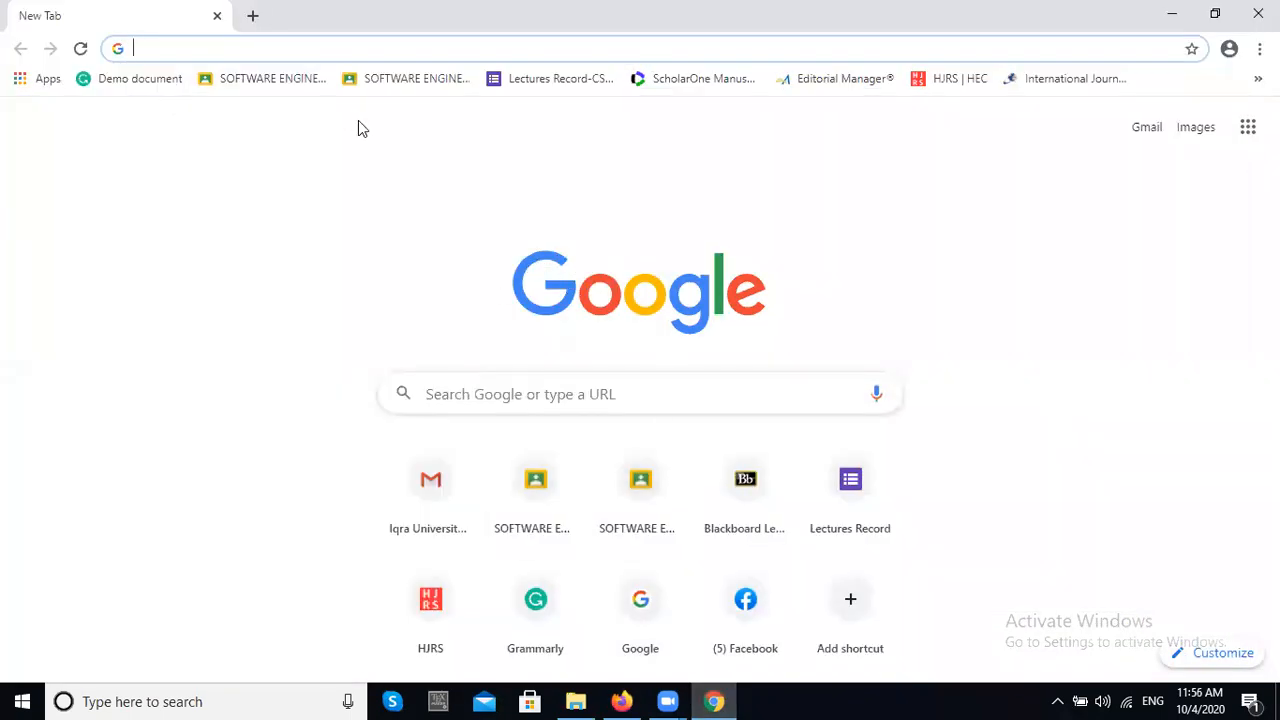
left_click(173, 52)
key("ctrl+v")
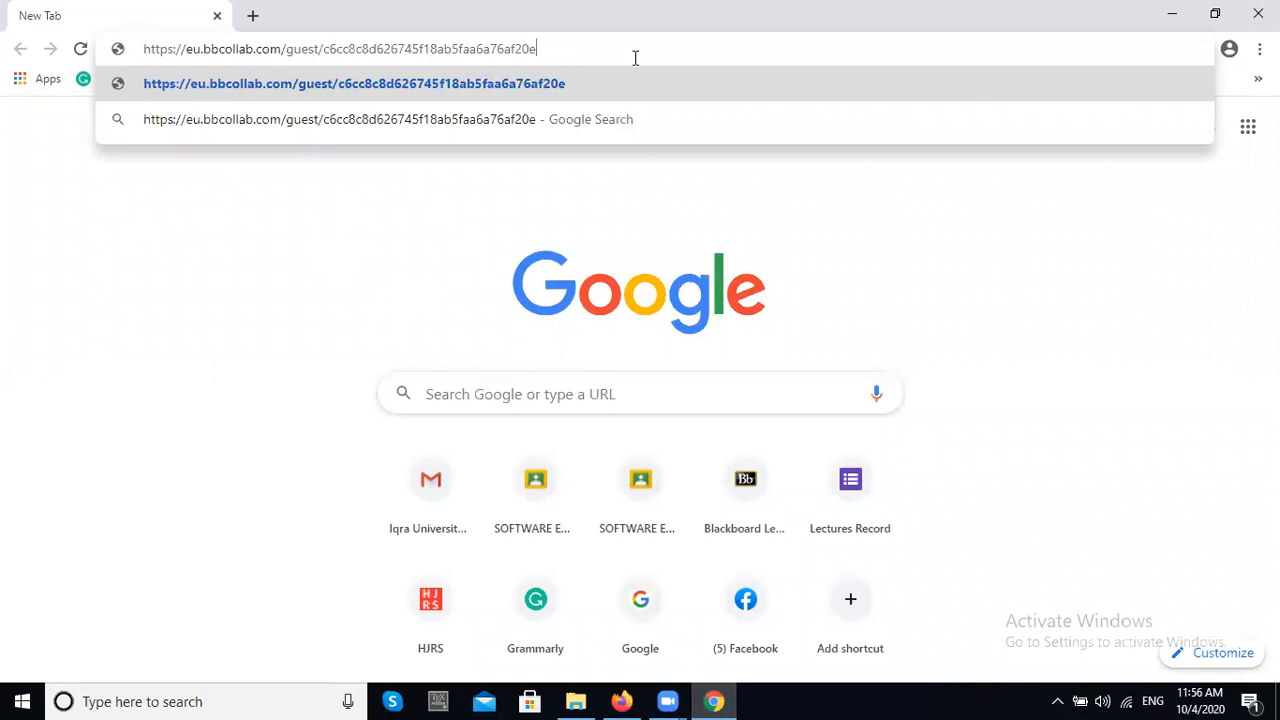
key("Return")
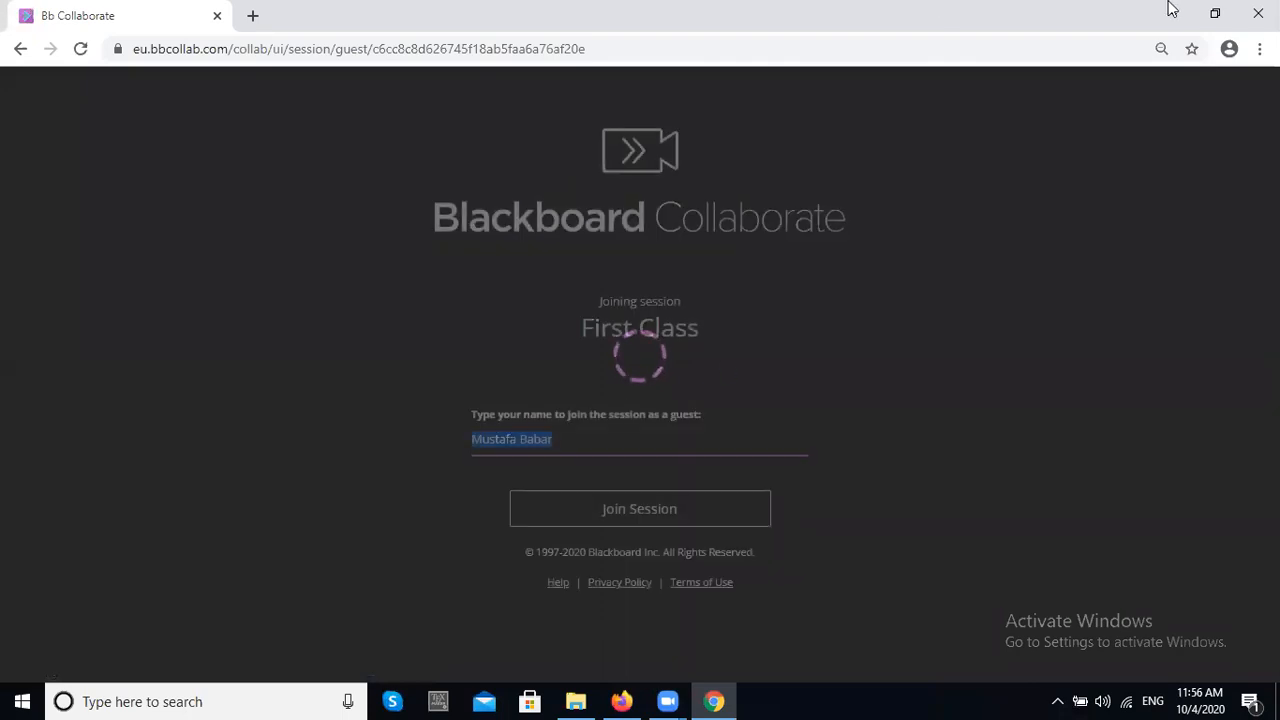
left_click(500, 444)
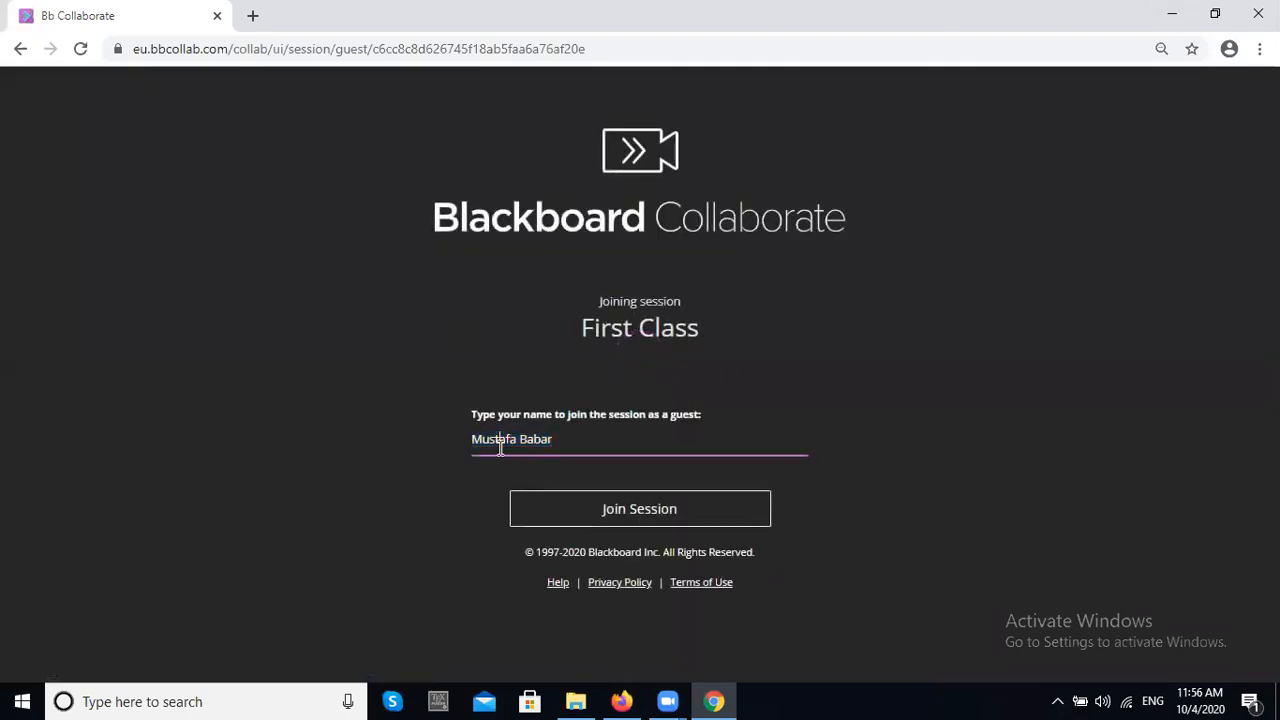
left_click_drag(560, 442, 476, 432)
left_click(1172, 14)
- Switch back to the course page in Firefox, open the First Class session's details and join the session
left_click(817, 437)
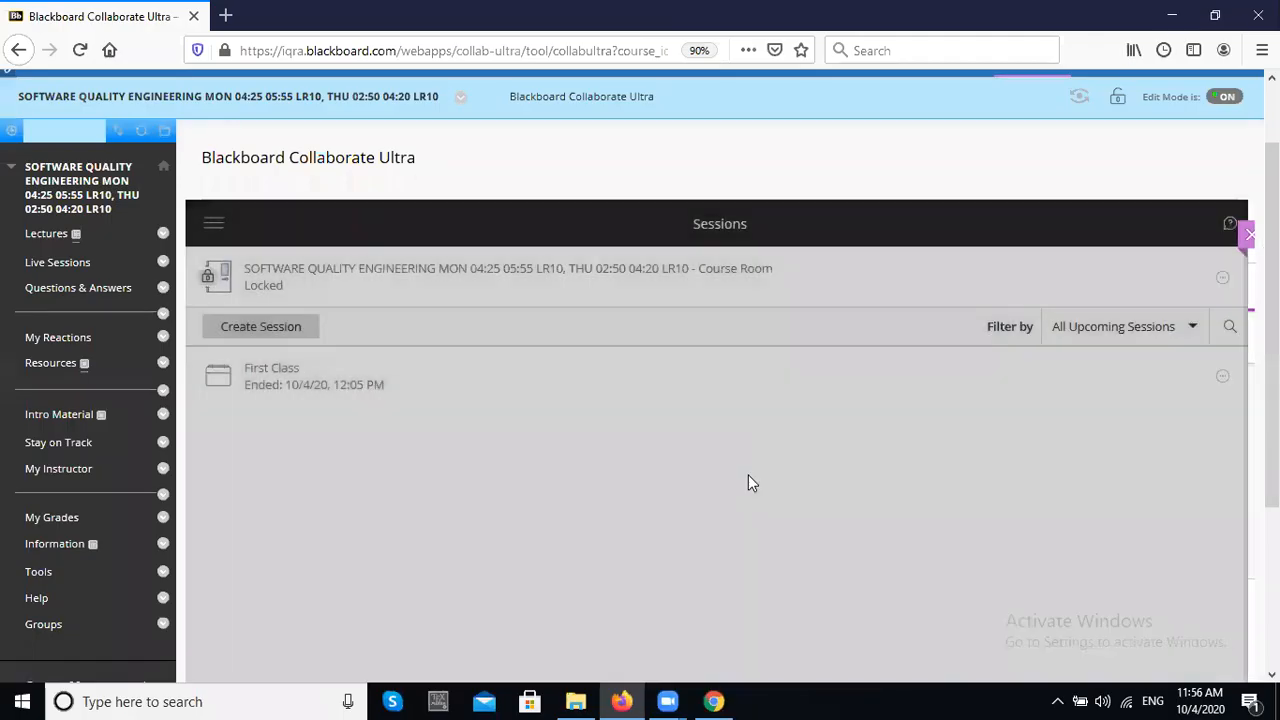
scroll(746, 343, "down", 3)
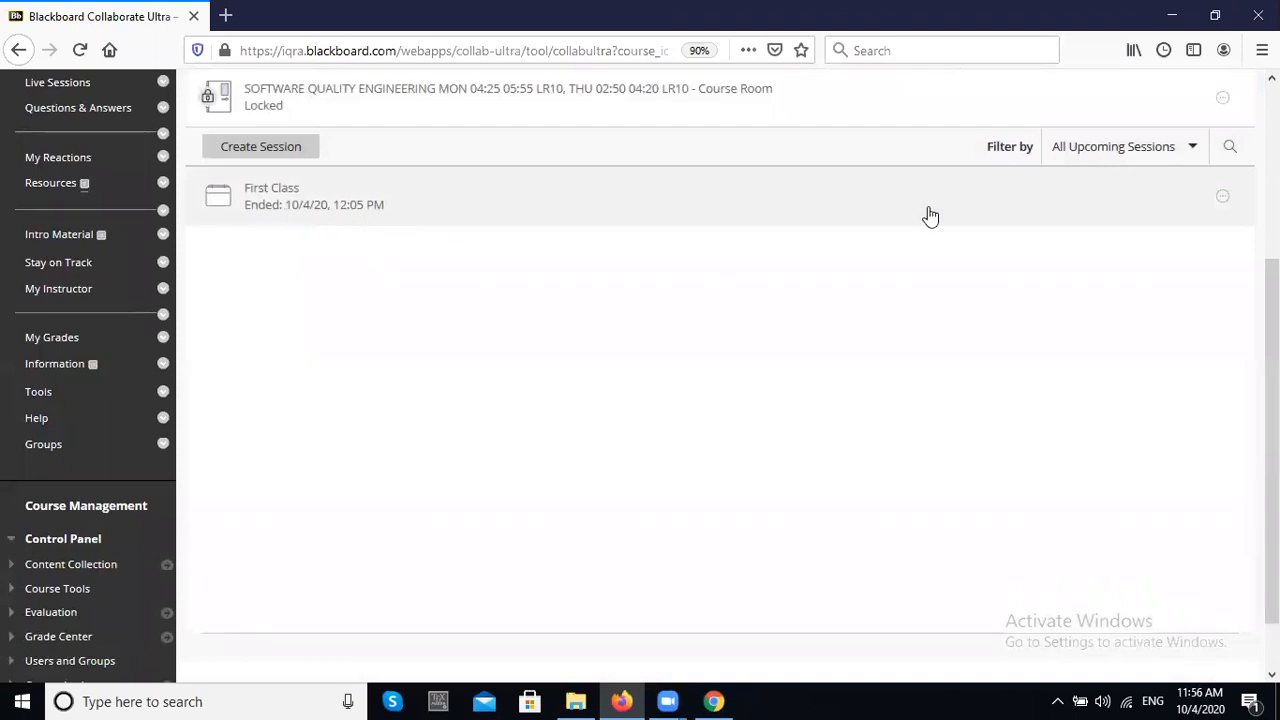
left_click(1222, 197)
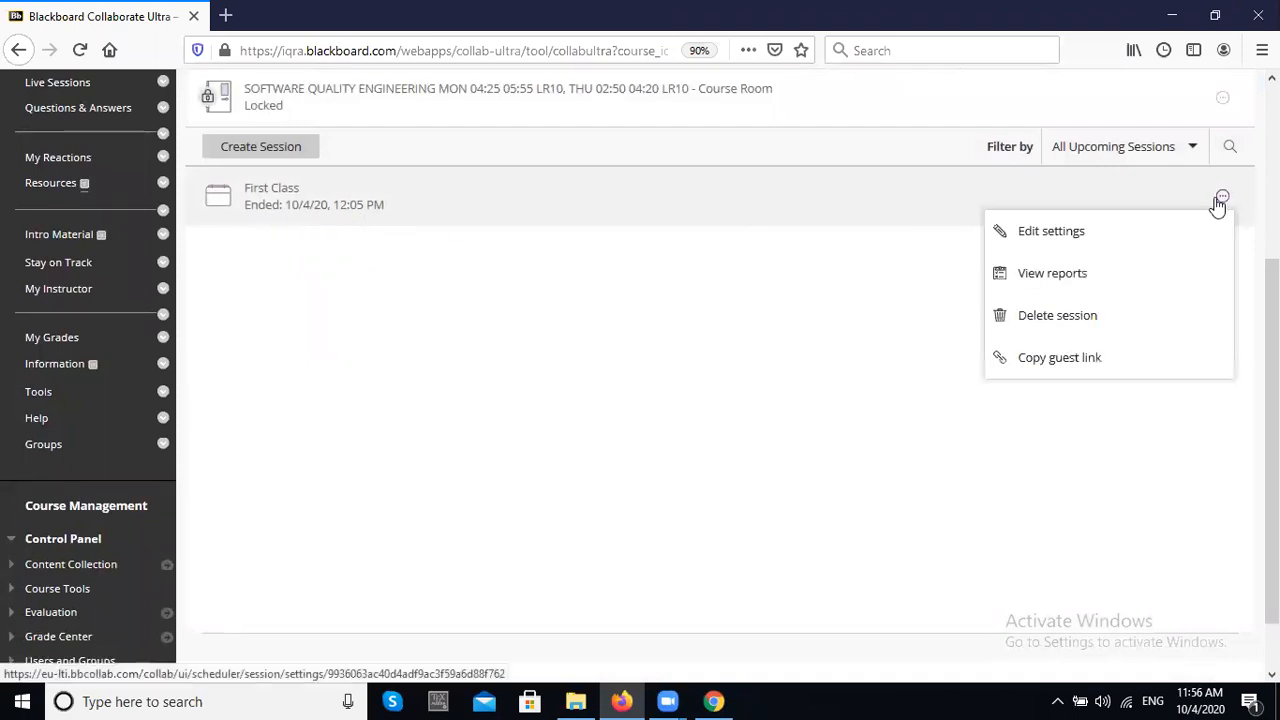
left_click(780, 254)
left_click(343, 184)
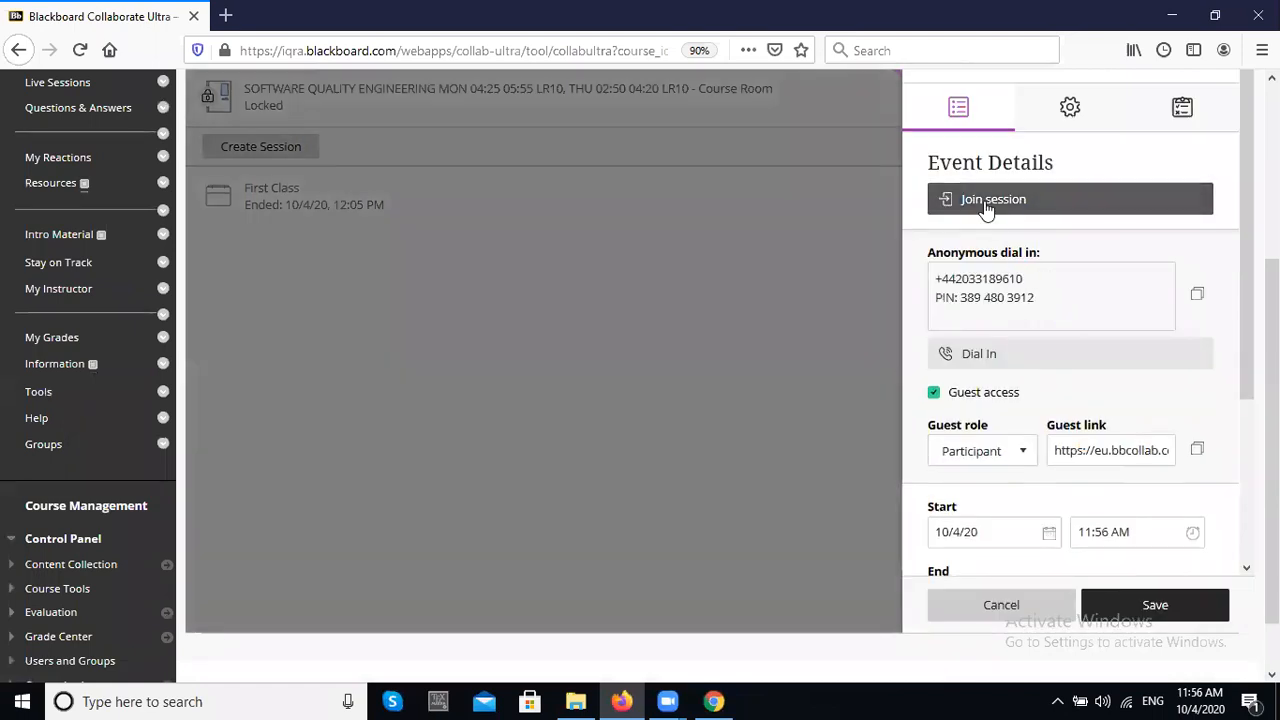
left_click(986, 201)
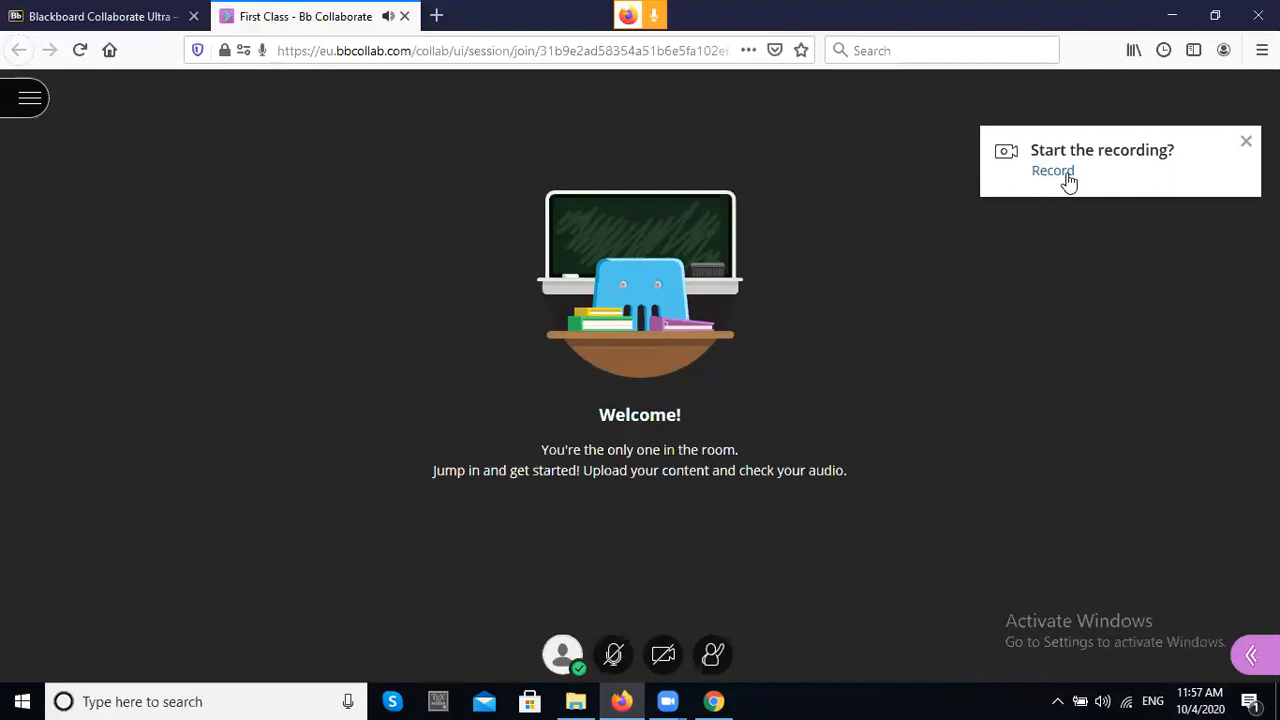
- Dismiss the recording prompt and start recording the First Class session
left_click(1245, 142)
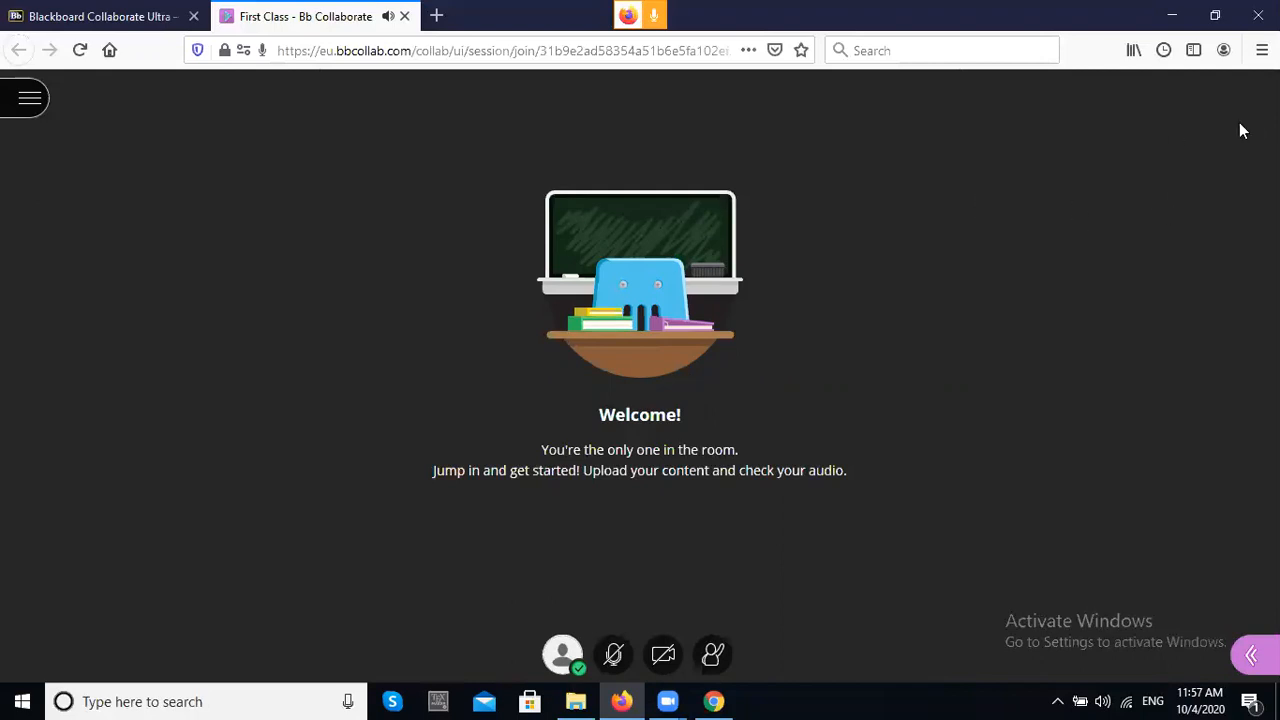
left_click(29, 105)
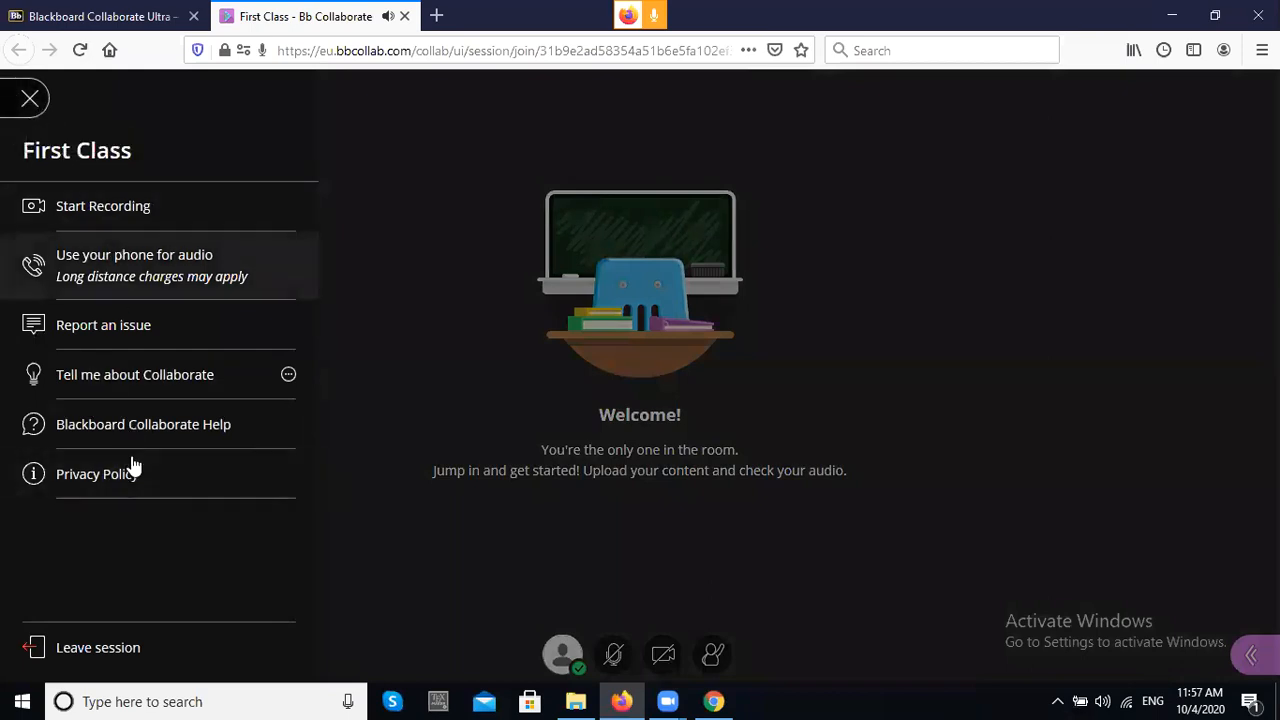
left_click(105, 208)
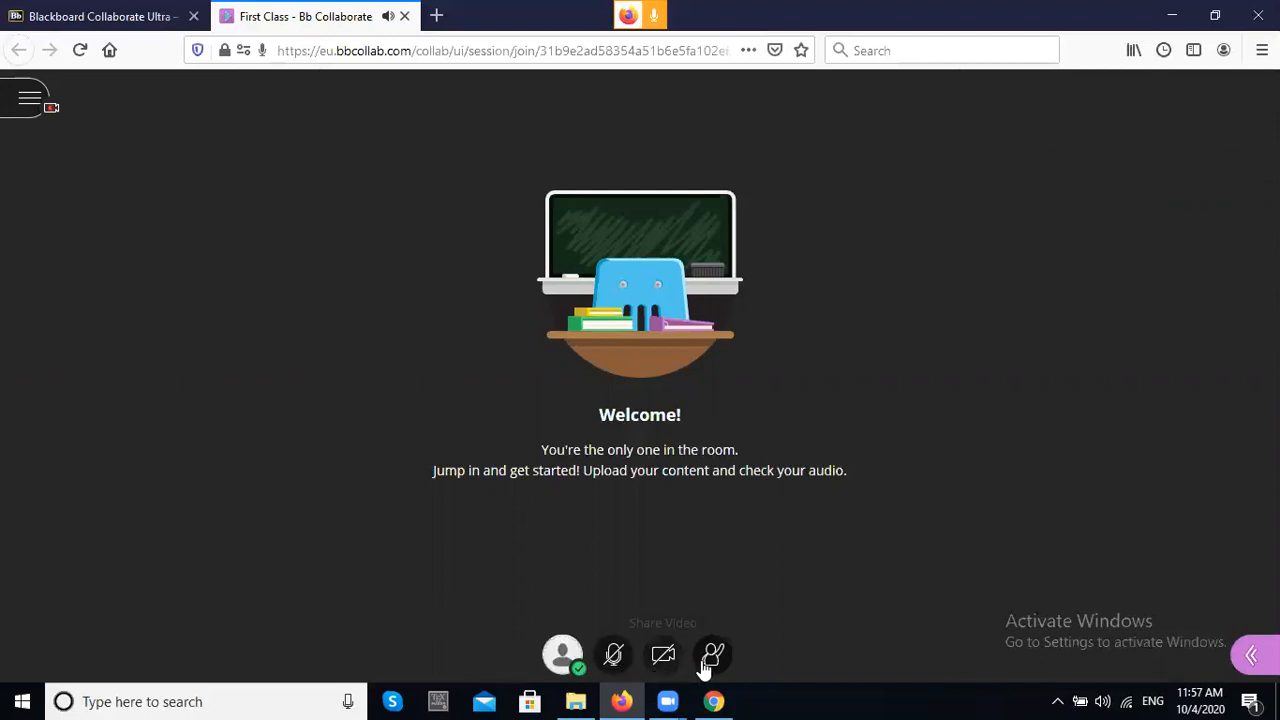
- Turn on the microphone and raise a hand in the session
left_click(614, 665)
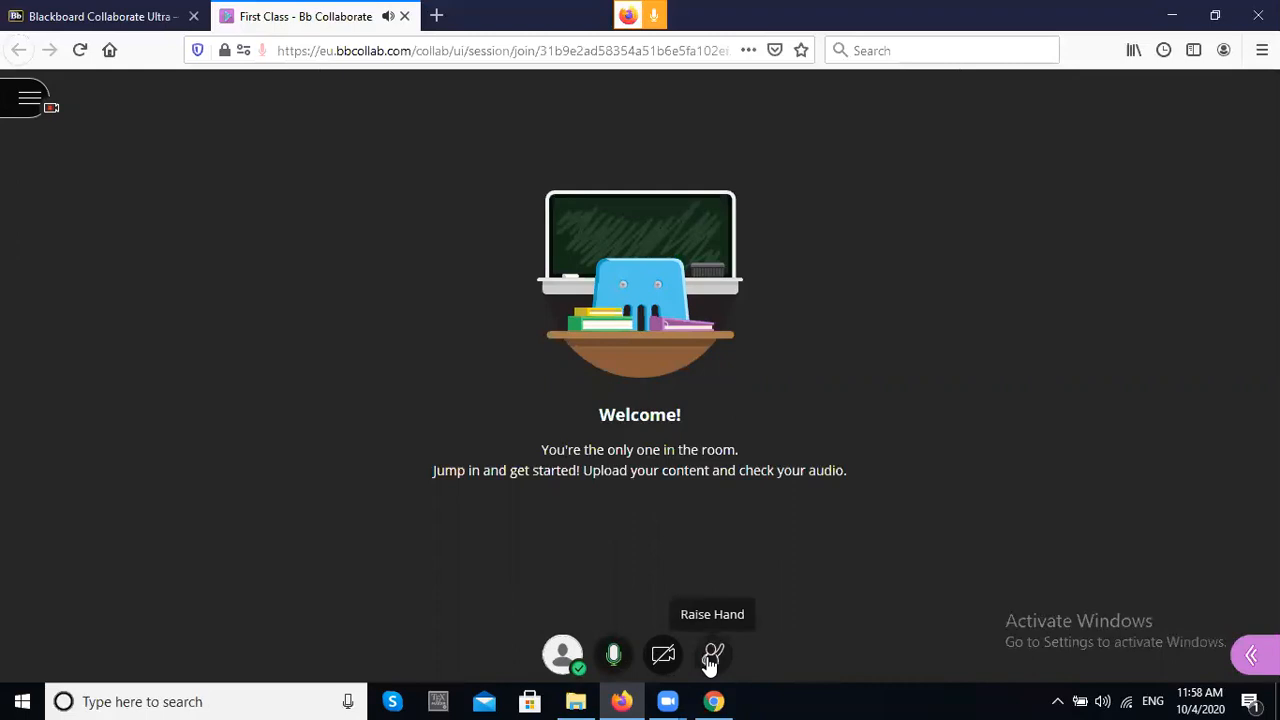
left_click(710, 660)
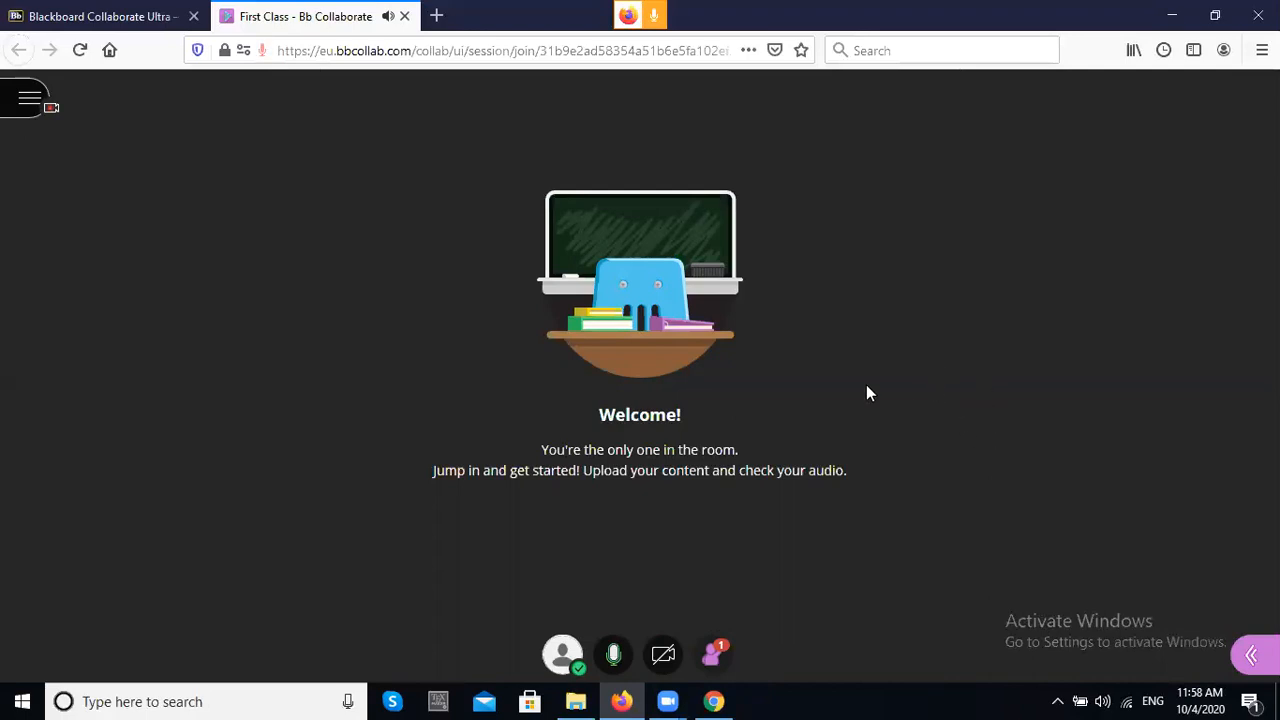
- Review the moderator's status and feedback choices, and the general options of the First Class session
left_click(564, 658)
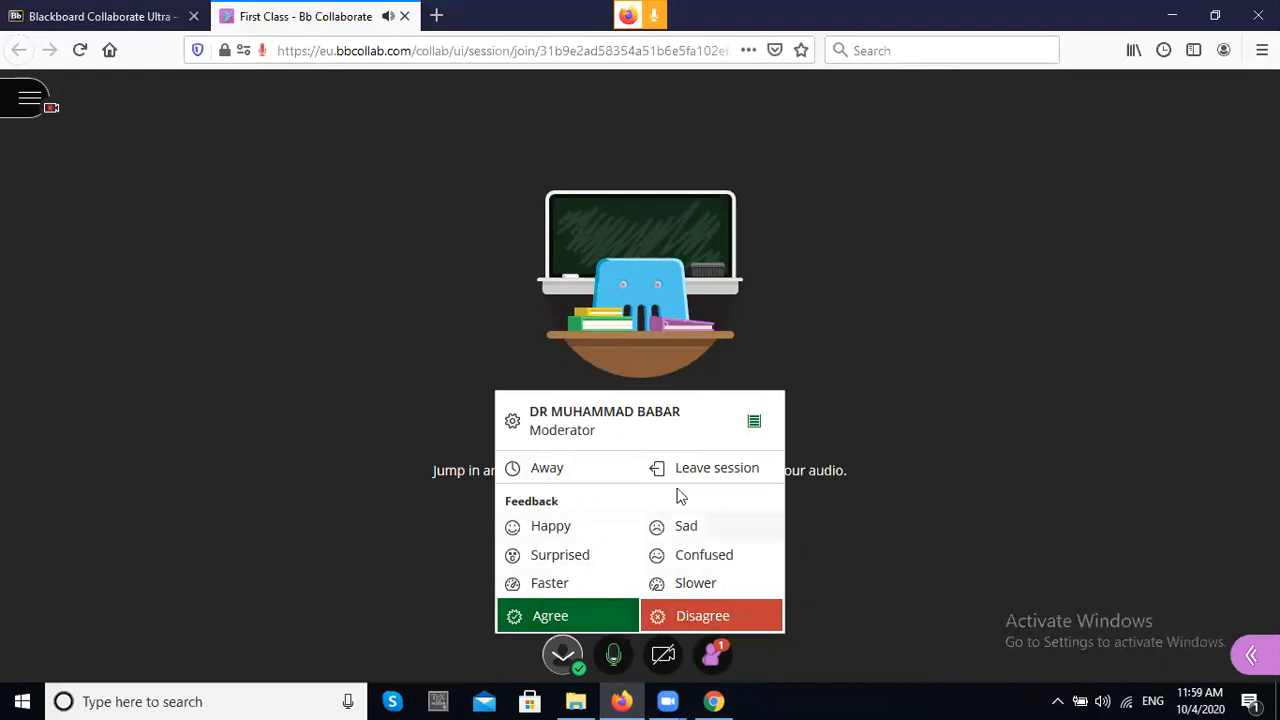
left_click(307, 451)
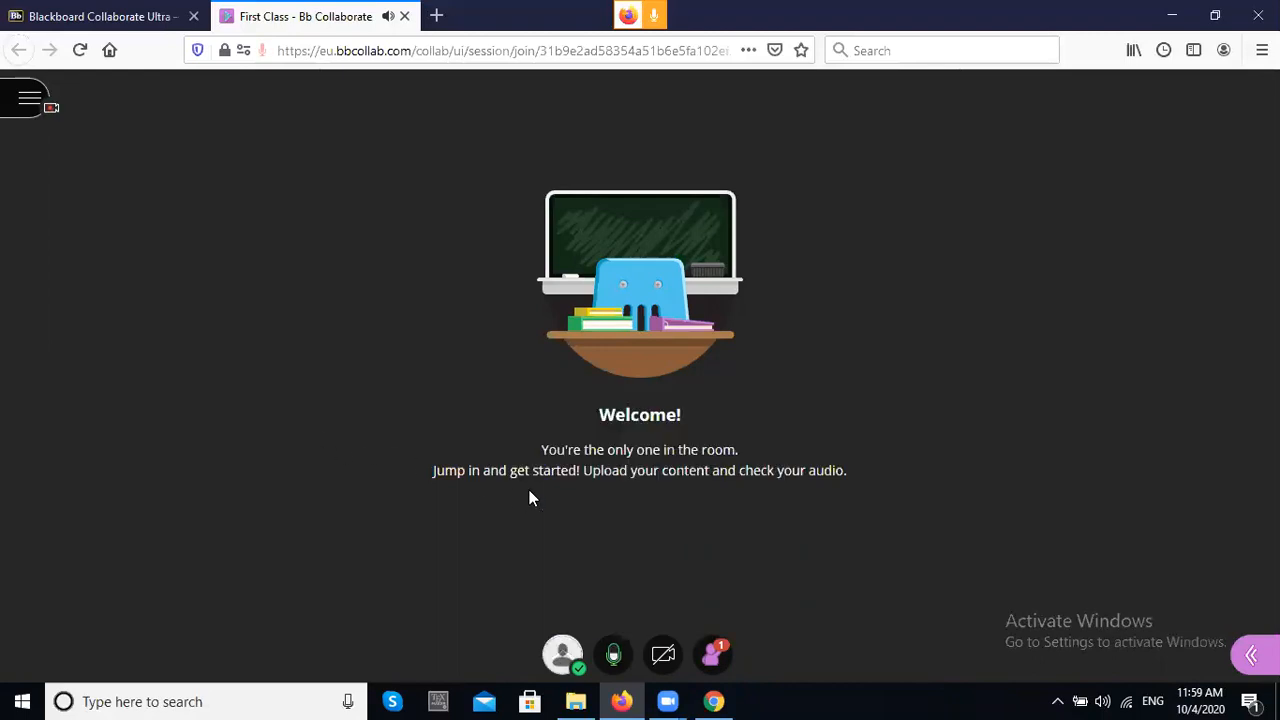
left_click(28, 101)
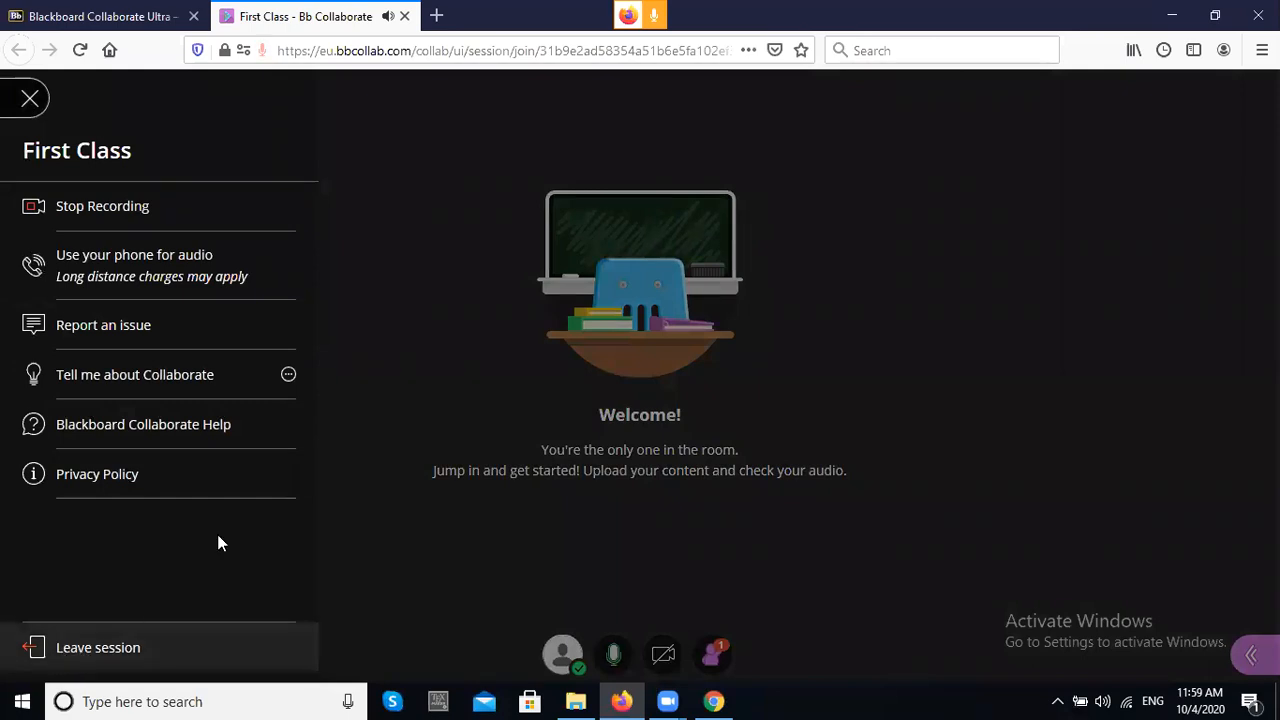
left_click(436, 305)
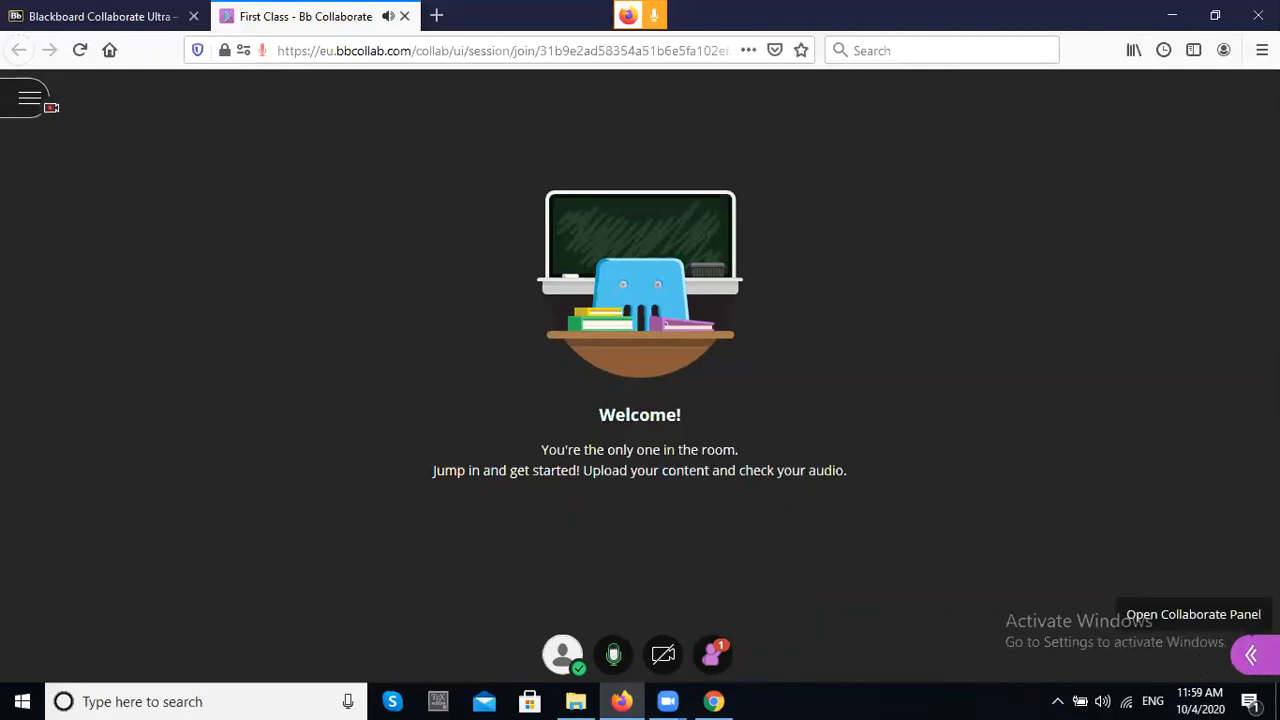
- Open the Collaborate Panel and send the message "hello" in the Everyone chat
left_click(1251, 655)
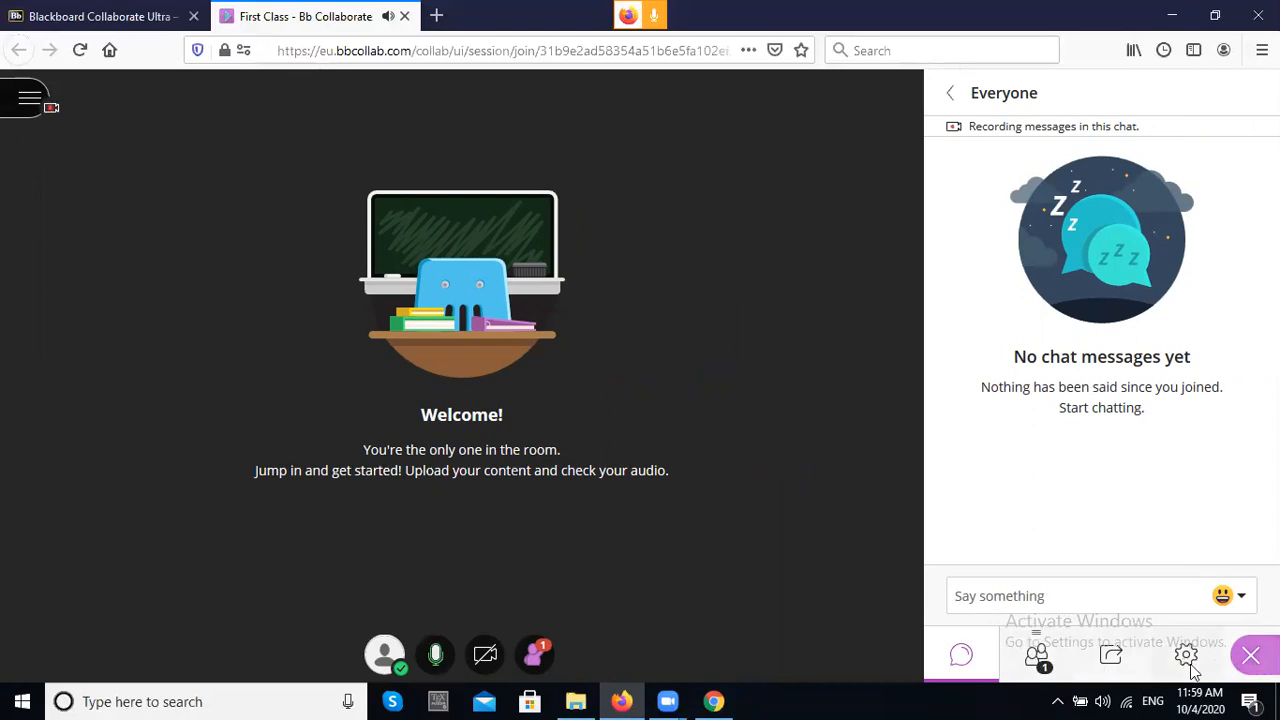
left_click(984, 604)
type("hello")
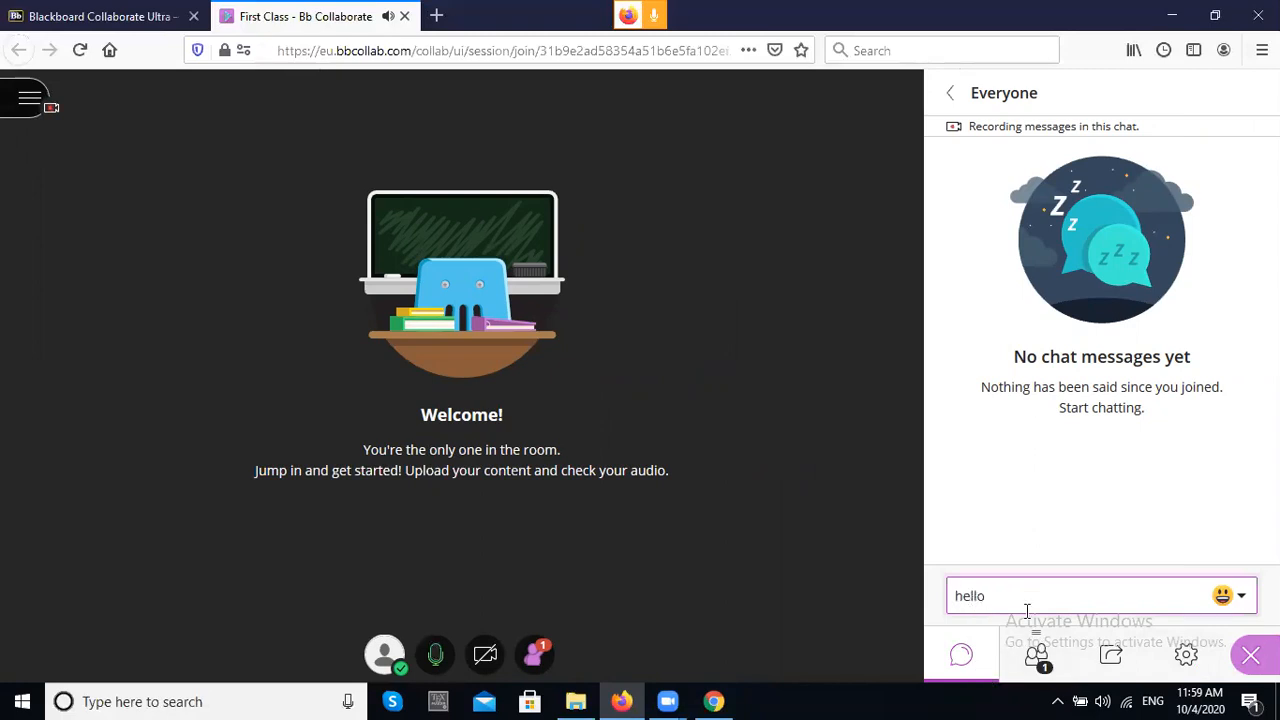
key("Return")
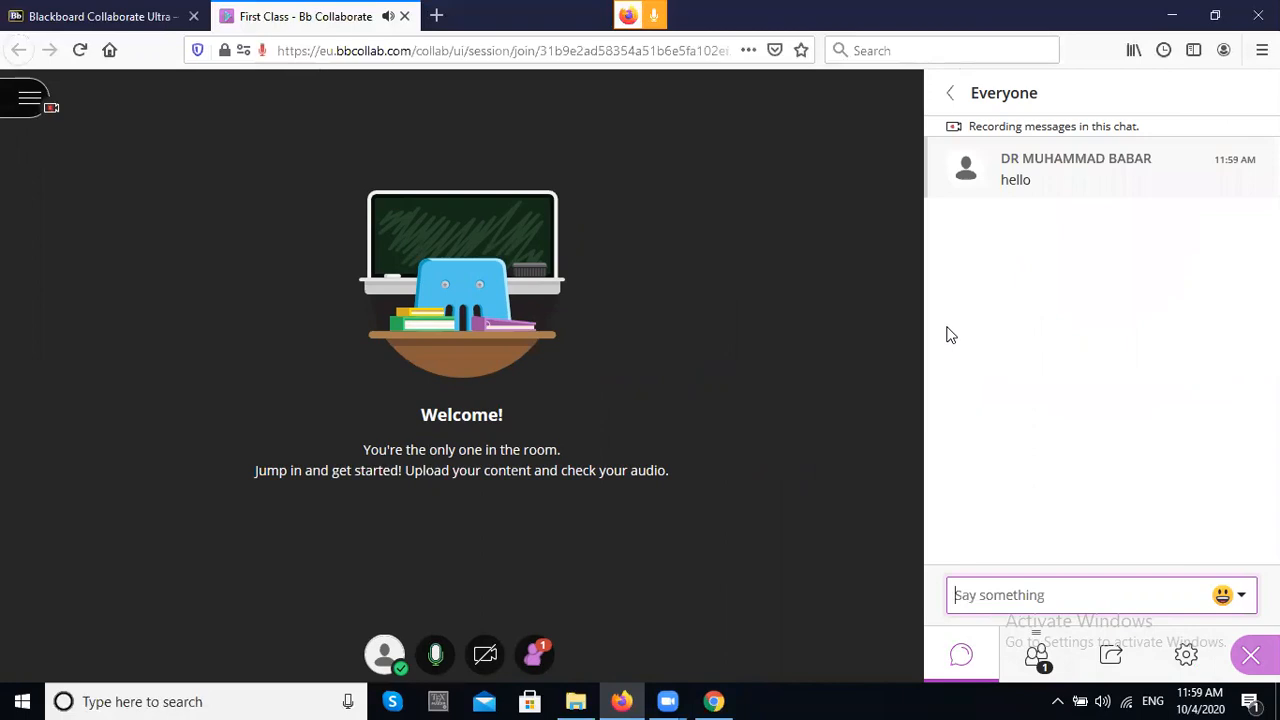
- View the attendee list and share a blank whiteboard with the session
left_click(1036, 658)
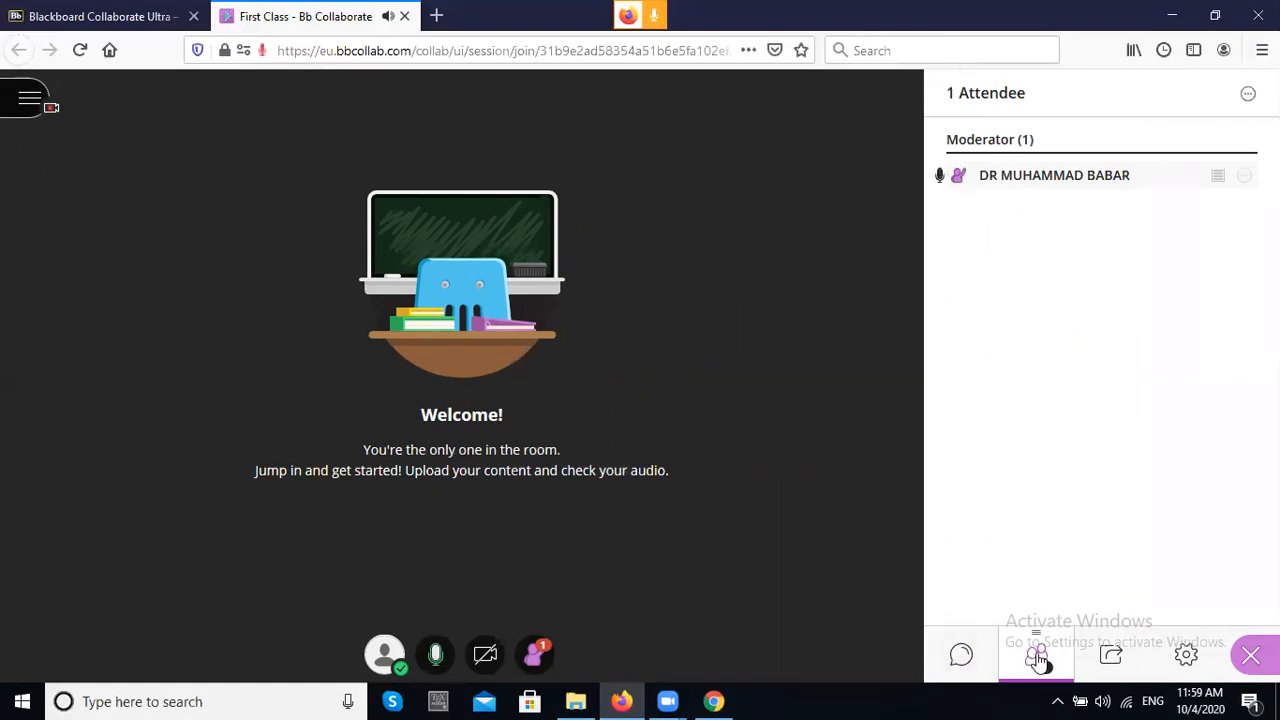
left_click(1112, 662)
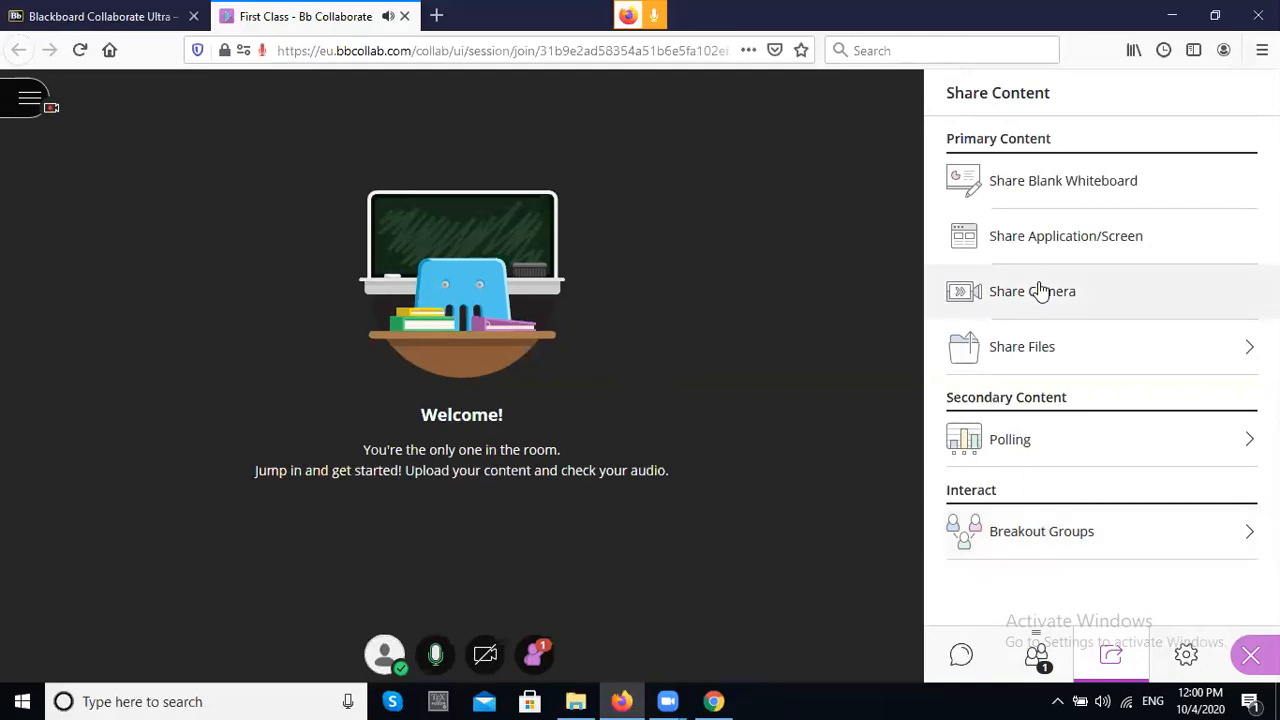
left_click(1021, 190)
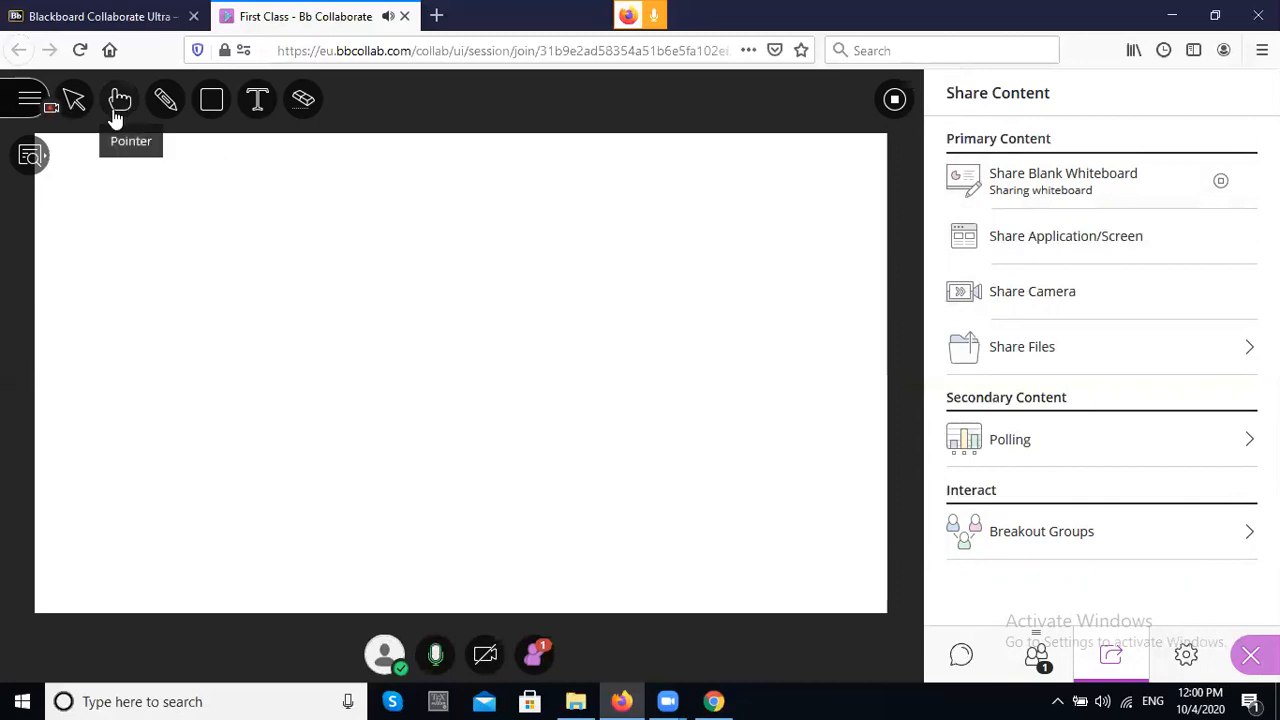
- Place the text "ffffff" on the whiteboard with the Text tool and clear the whiteboard
left_click(257, 99)
left_click(252, 268)
type("ffffff")
left_click(495, 407)
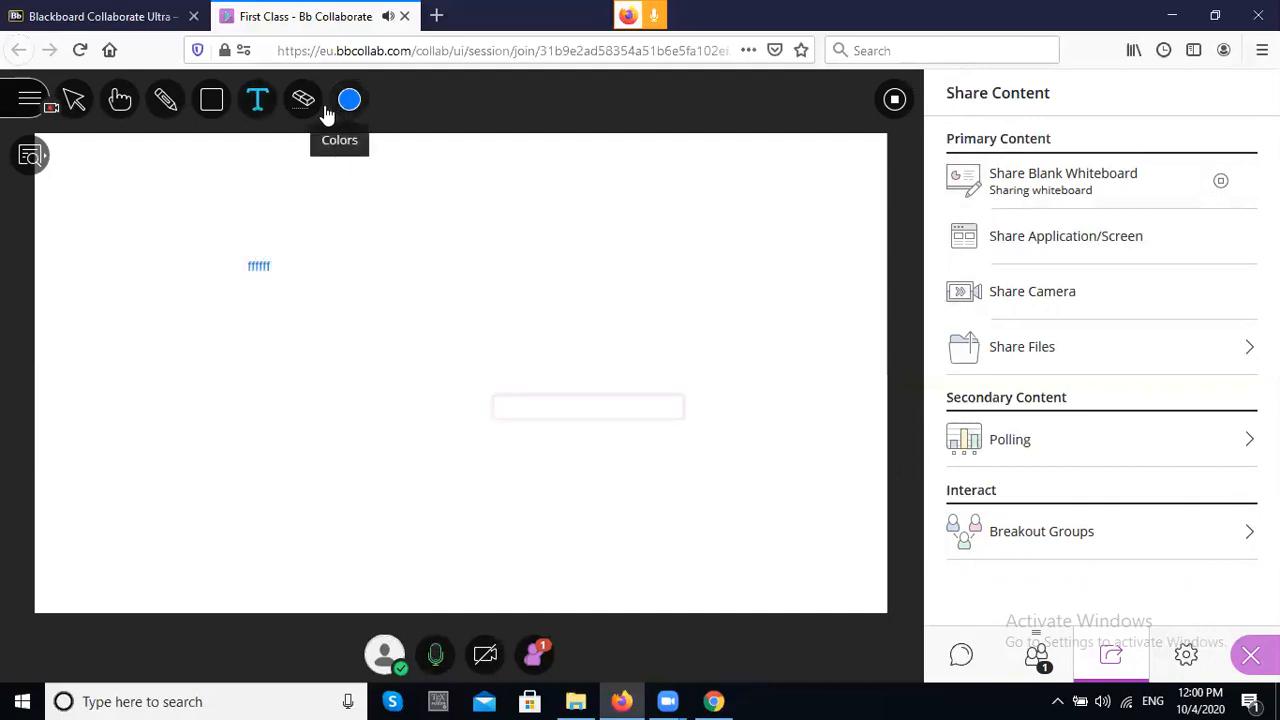
left_click(305, 118)
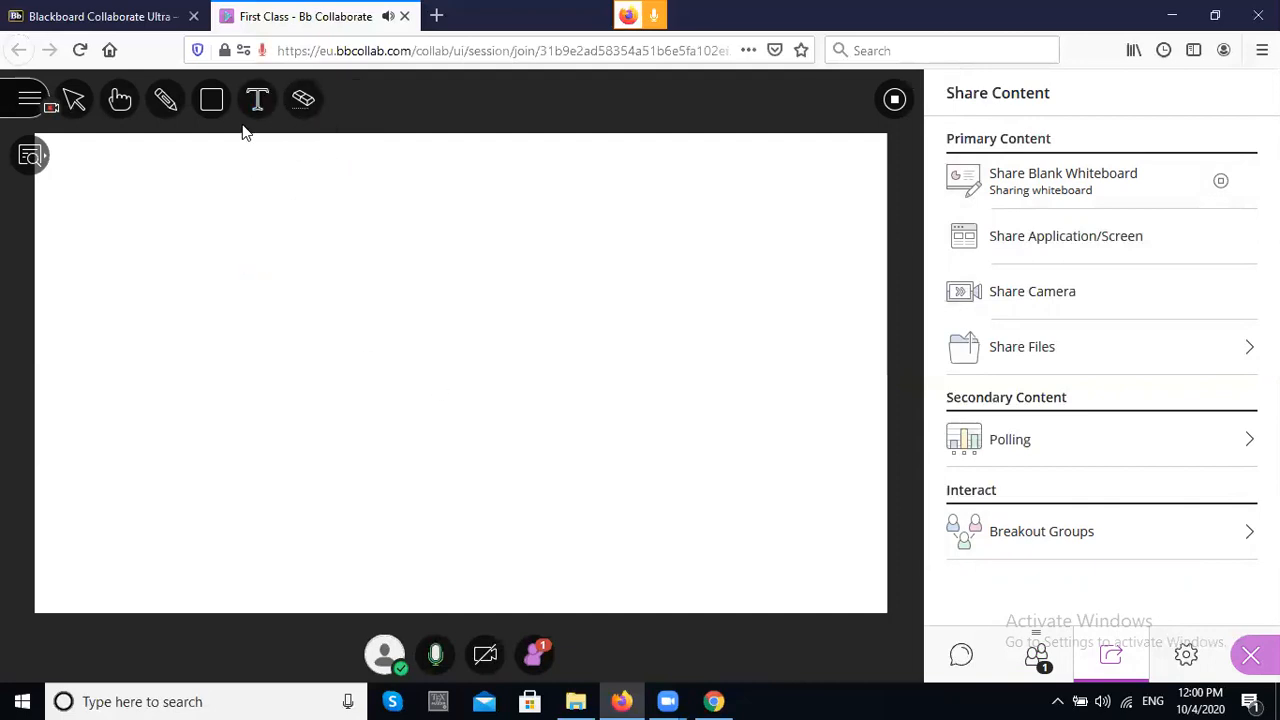
- Draw a freehand pencil line across the whiteboard and stop sharing it
left_click(166, 99)
mouse_move(191, 200)
left_mouse_down()
mouse_move(437, 434)
mouse_move(604, 361)
left_mouse_up()
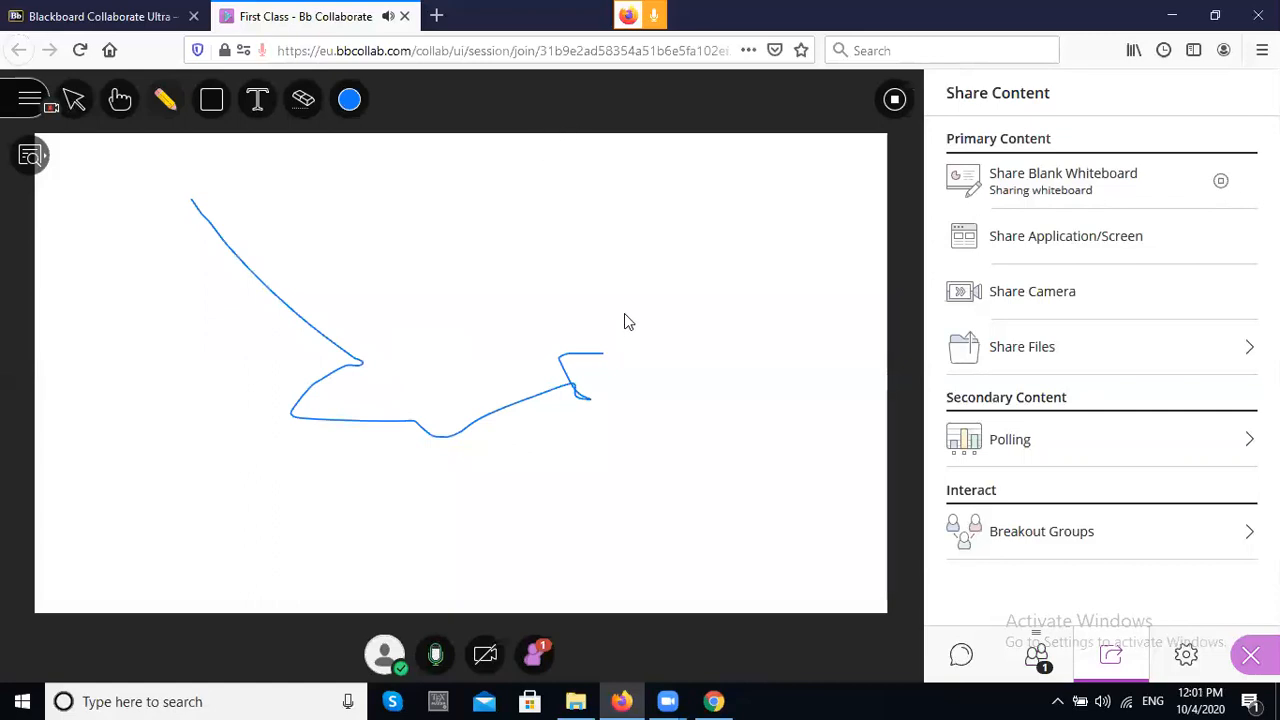
left_click(894, 104)
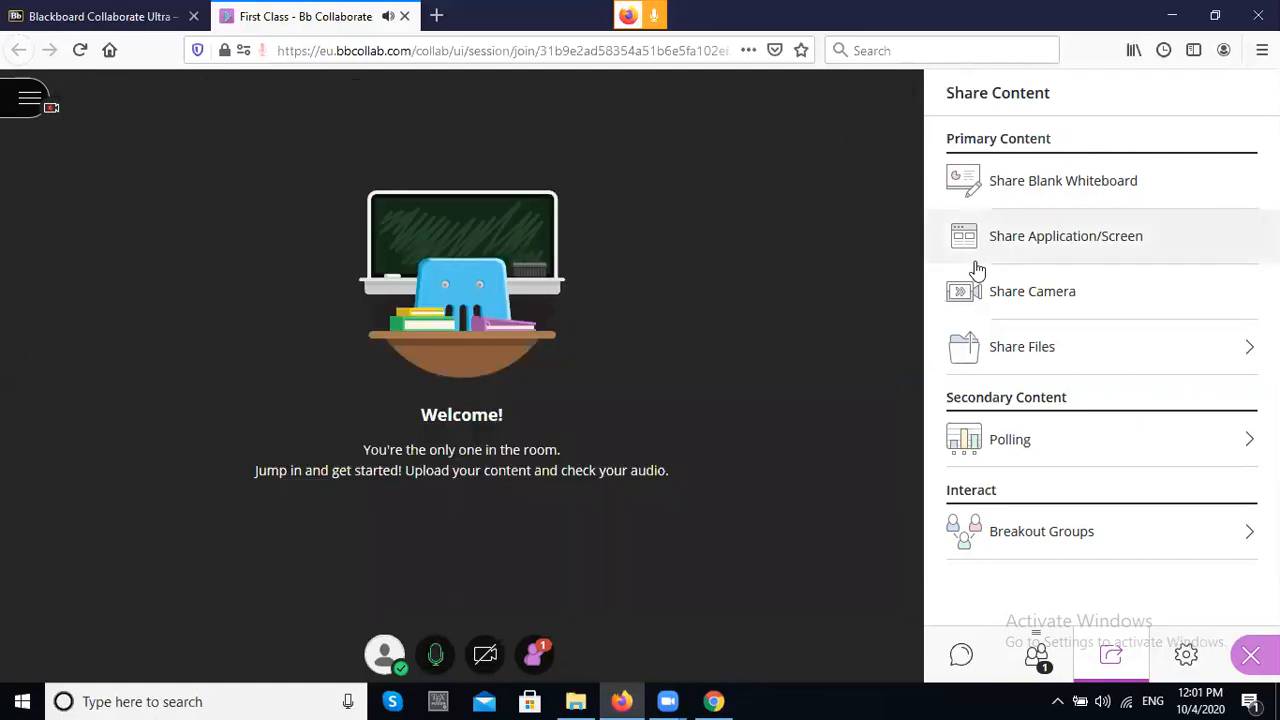
- Upload SSDA.pptx from the Desktop to the session's shared files
left_click(1063, 358)
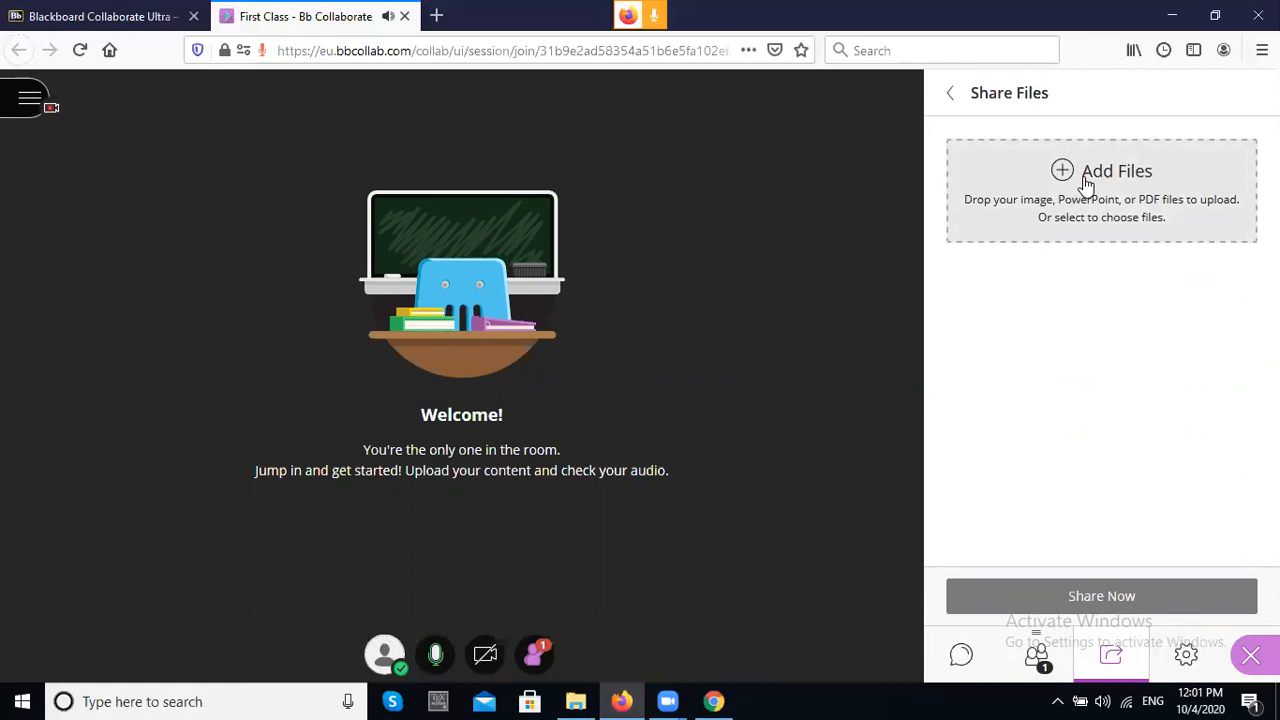
left_click(1083, 176)
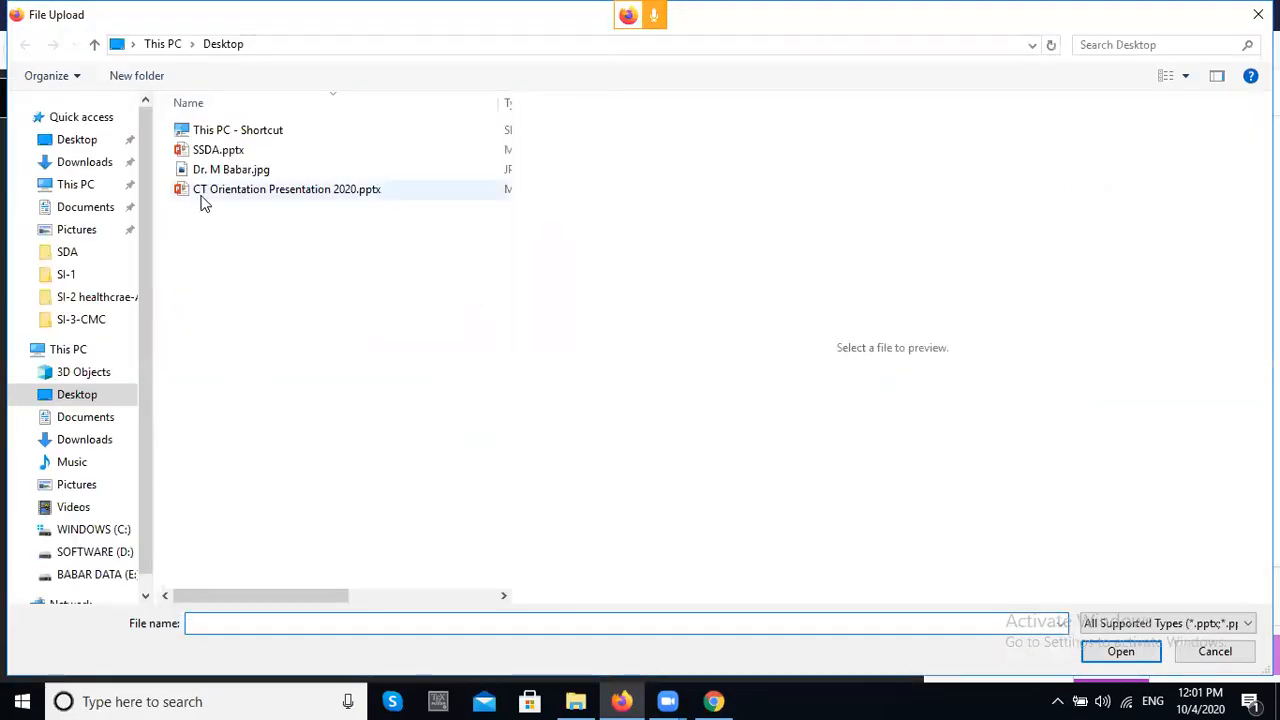
left_click(211, 157)
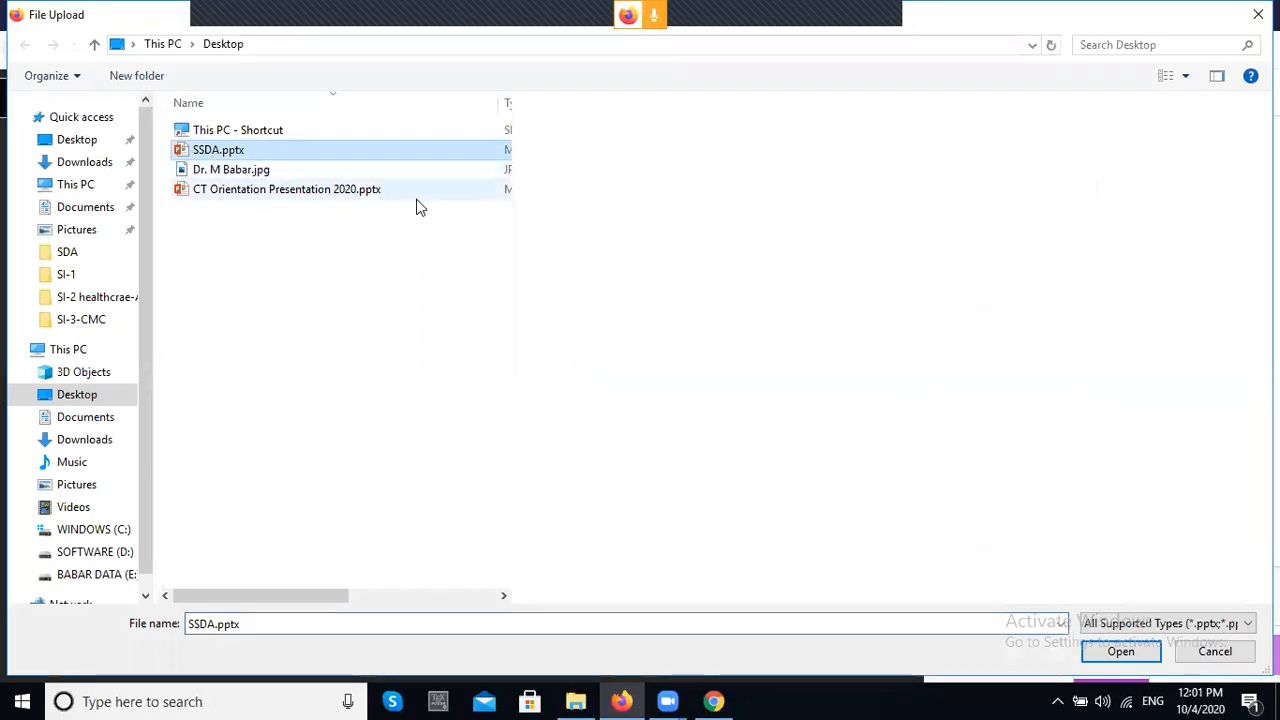
left_click(313, 196)
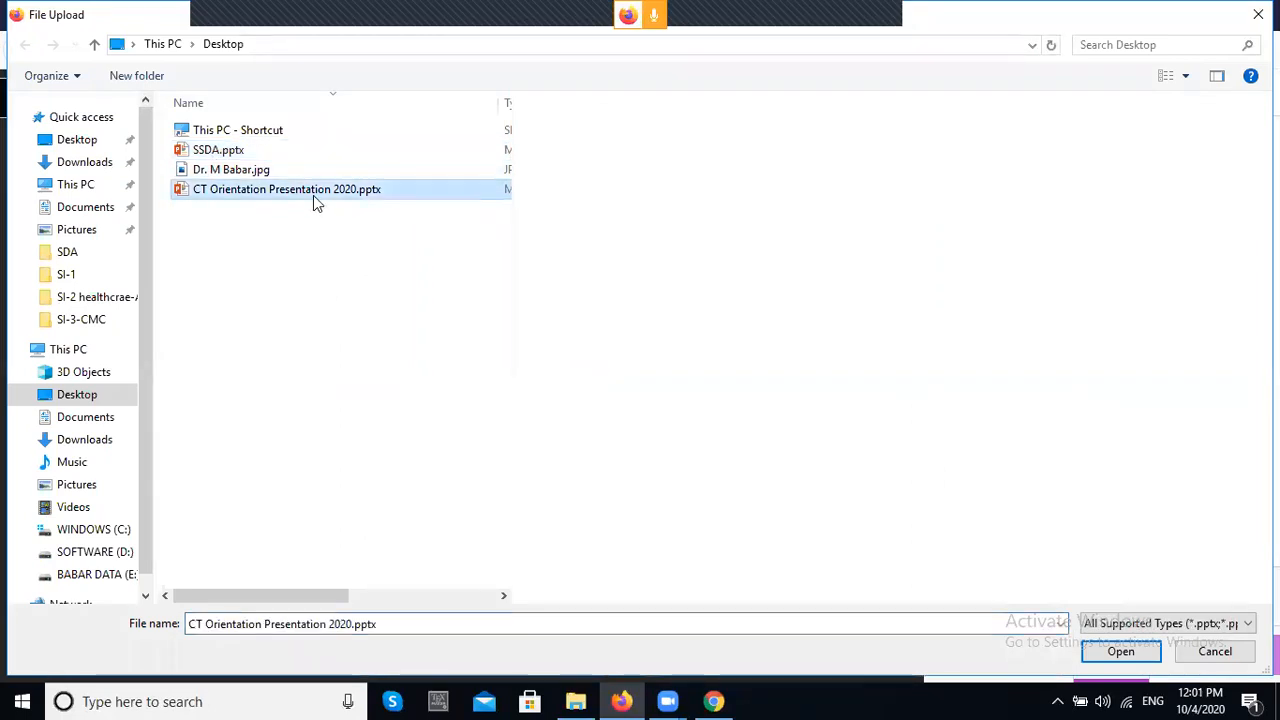
left_click(212, 152)
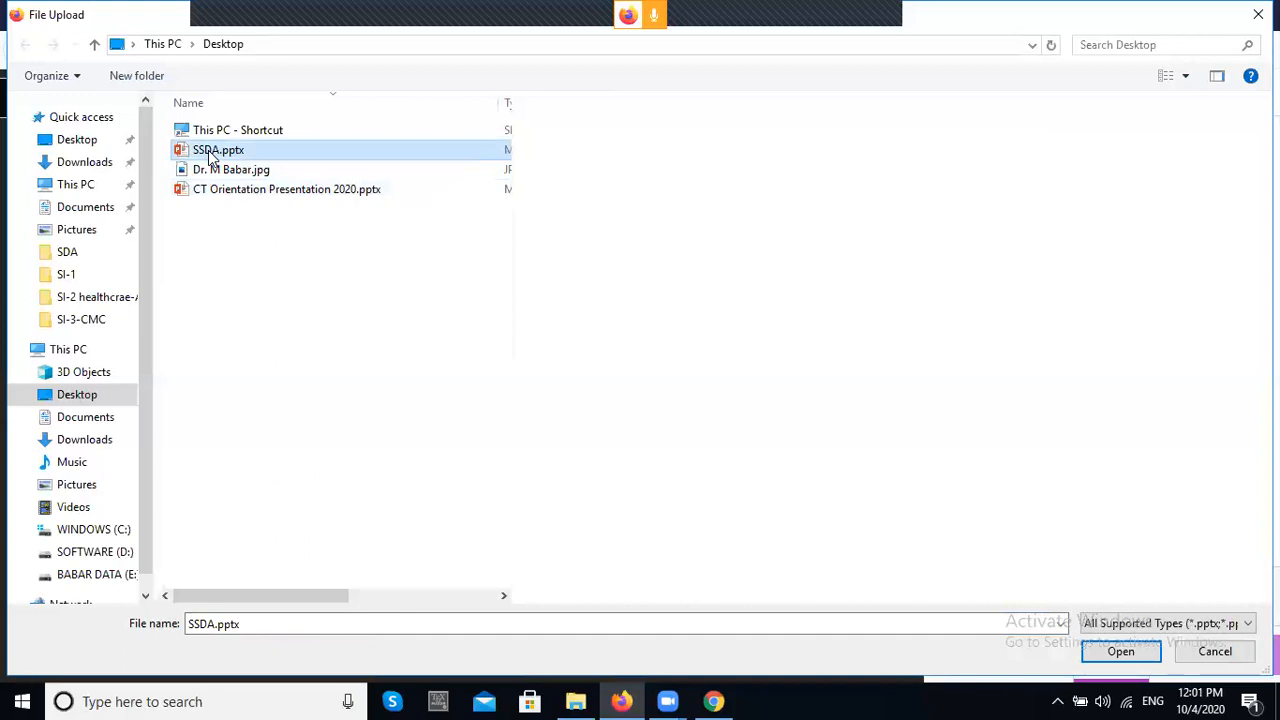
left_click(1098, 652)
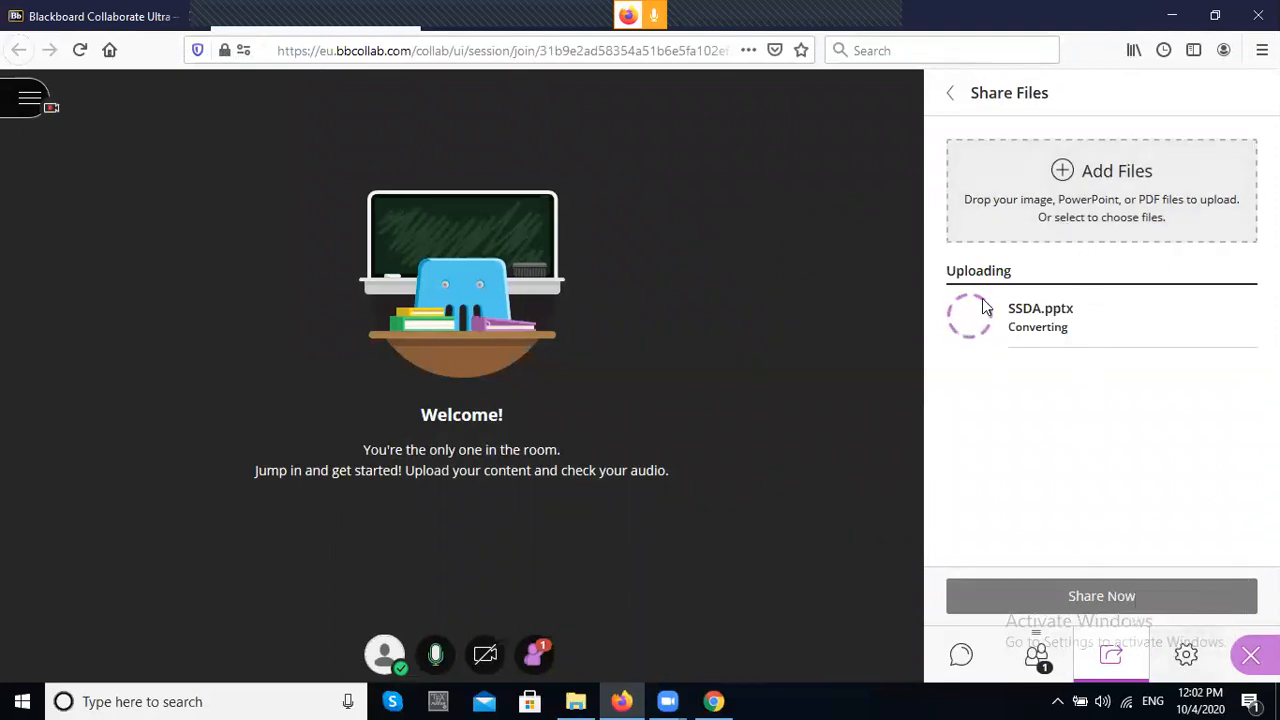
- View the personal settings and collapse the Audio and Video Settings section
left_click(1186, 658)
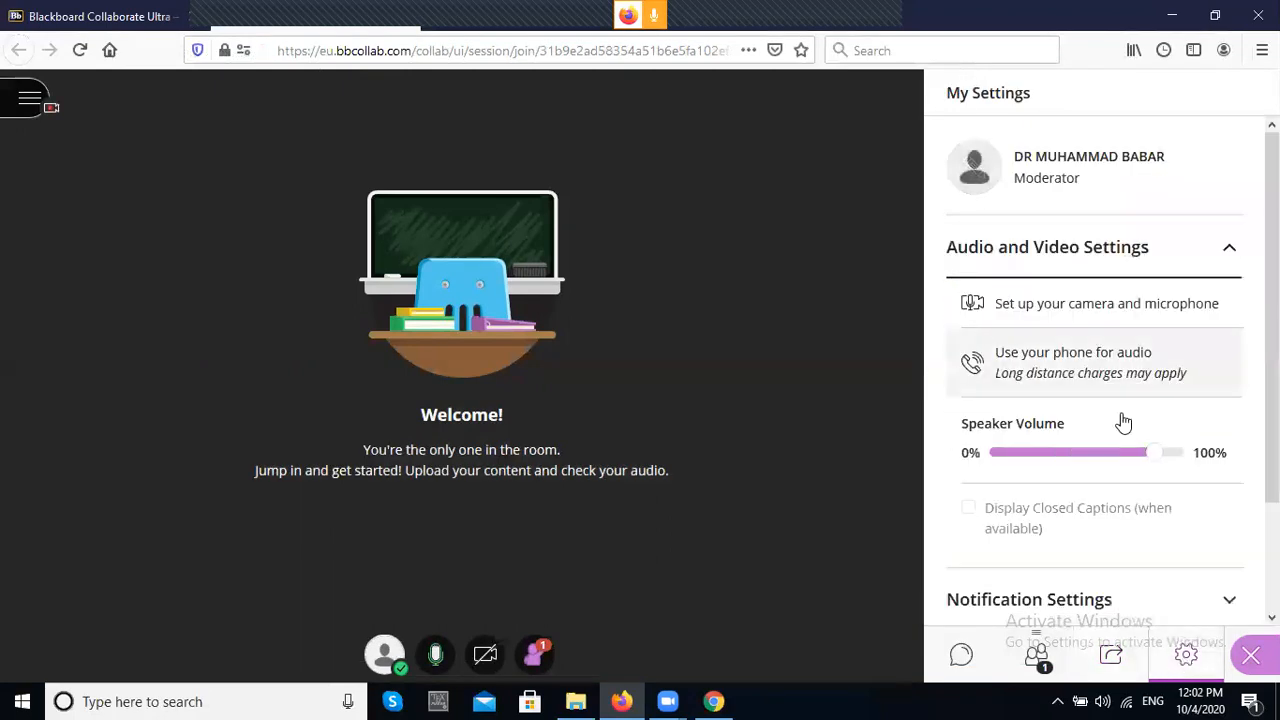
left_click(1230, 262)
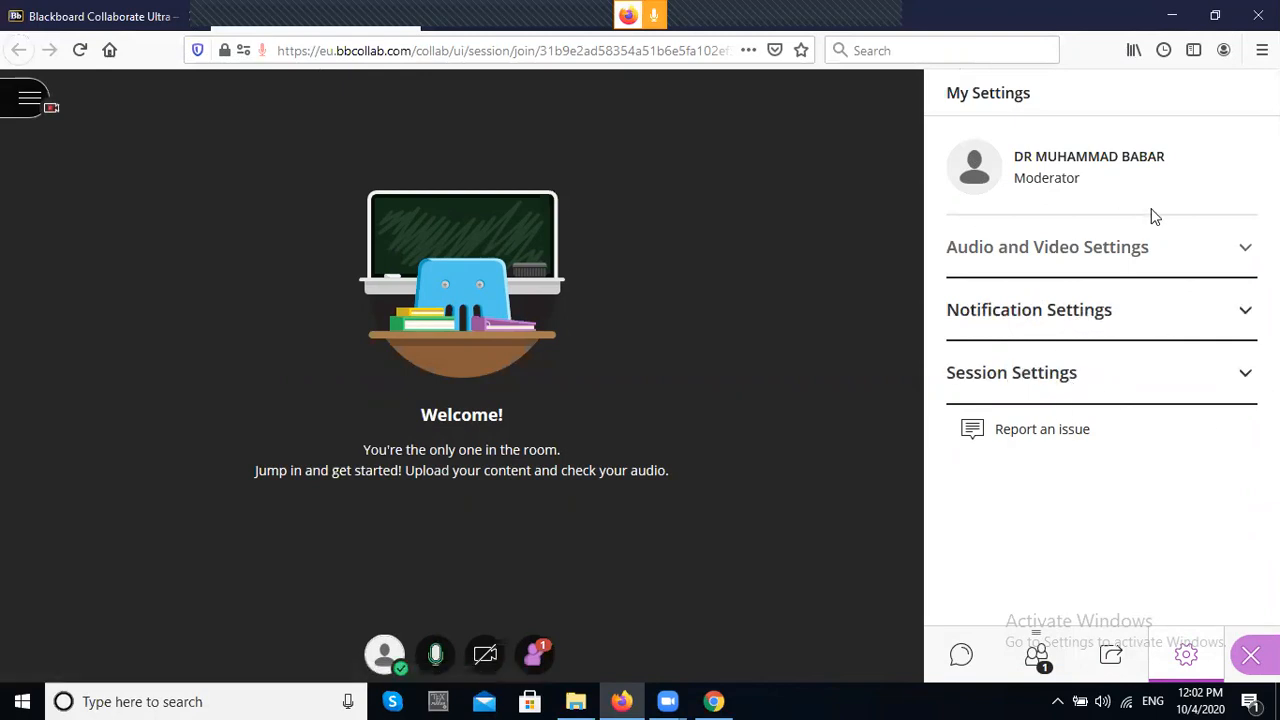
- Select the uploaded SSDA.pptx among the main room files and open its slide preview for sharing
left_click(1111, 655)
left_click(1090, 347)
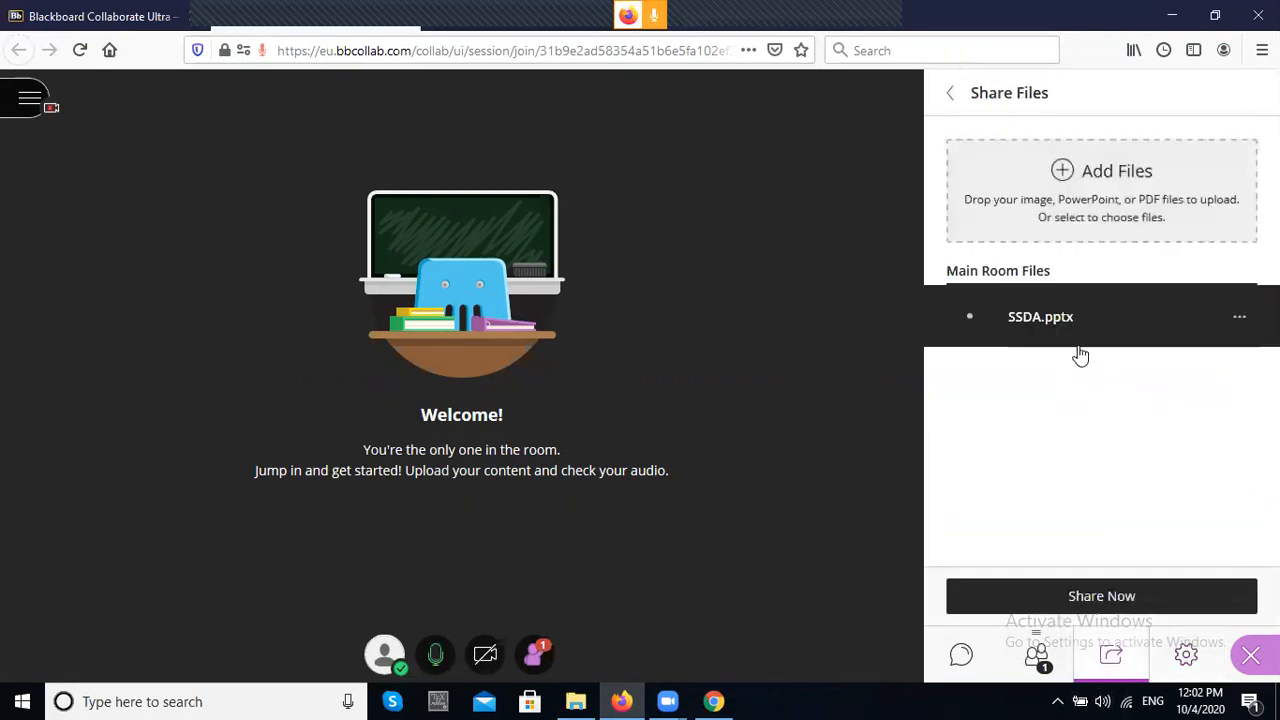
left_click(1063, 320)
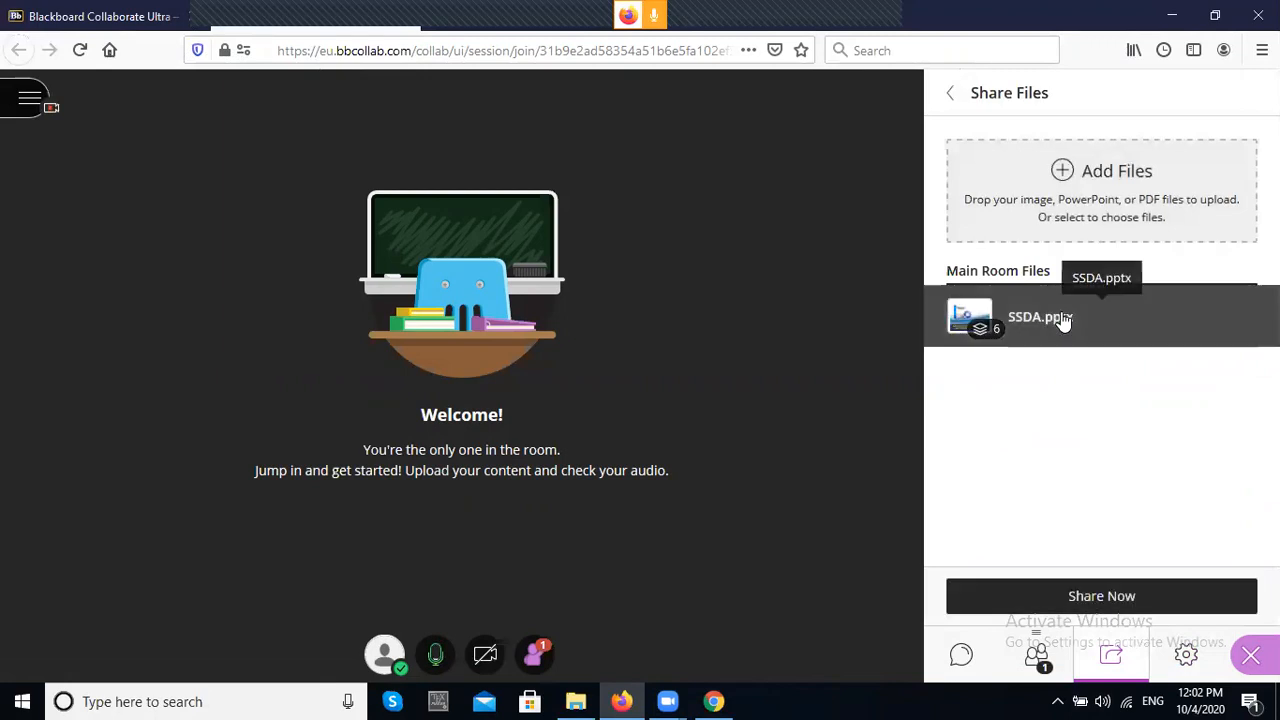
left_click(1092, 596)
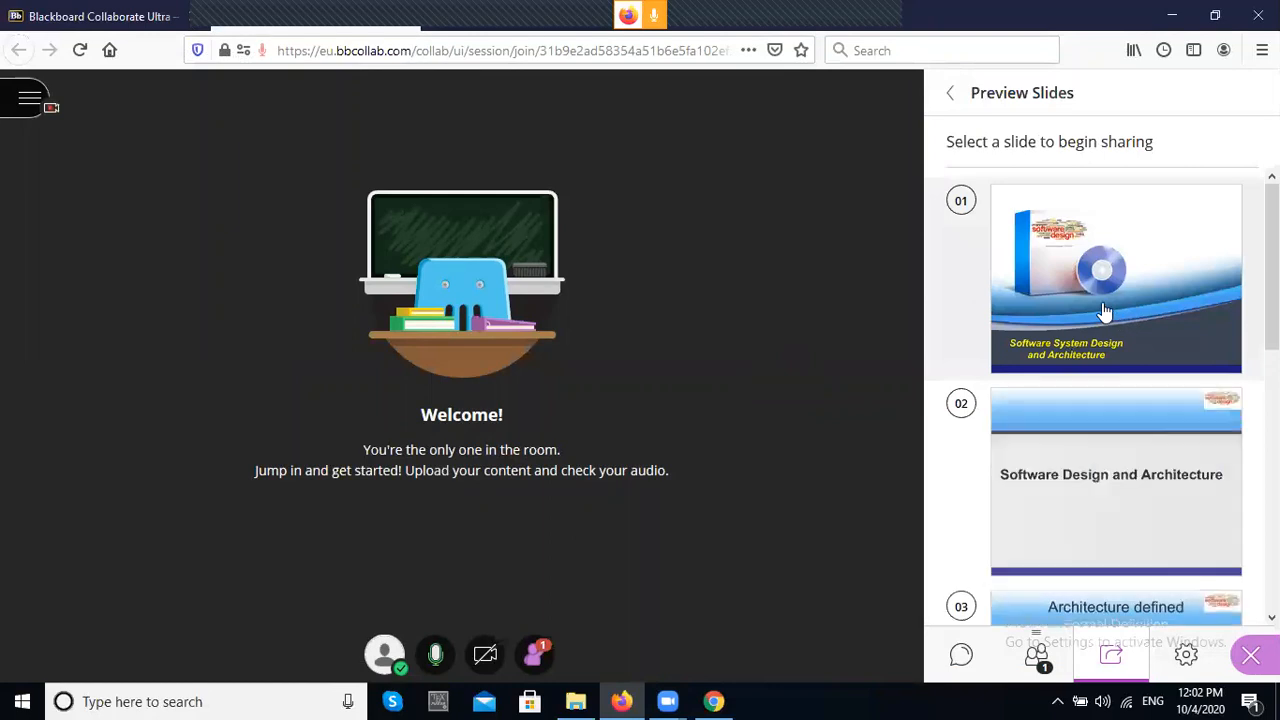
- Present SSDA.pptx in the session from slide 1 through slide 3 and stop sharing the file
left_click(1103, 312)
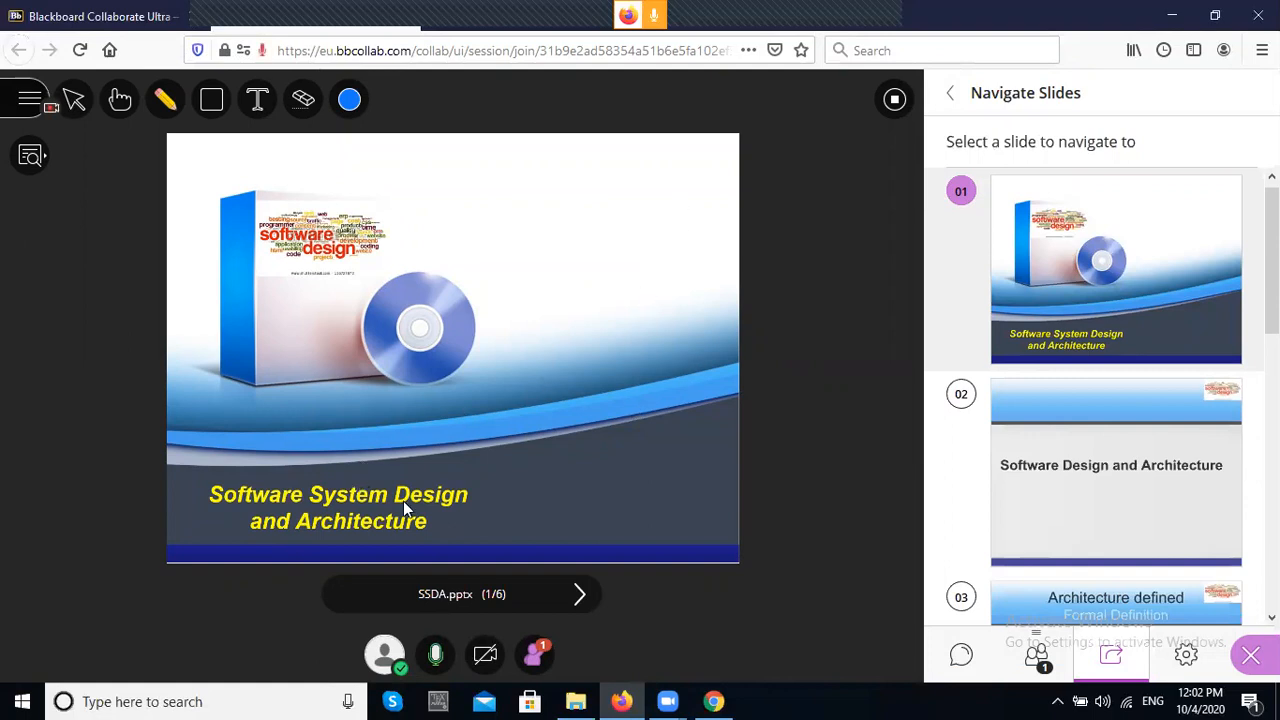
left_click(579, 597)
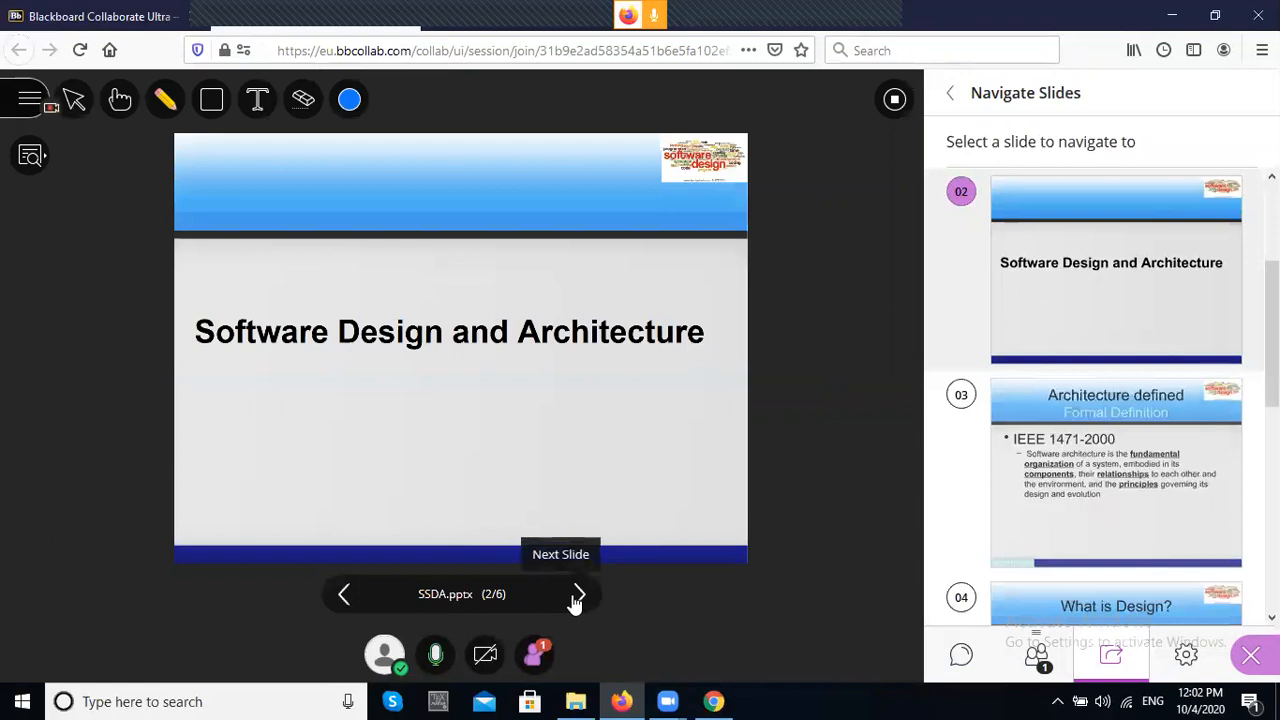
left_click(578, 597)
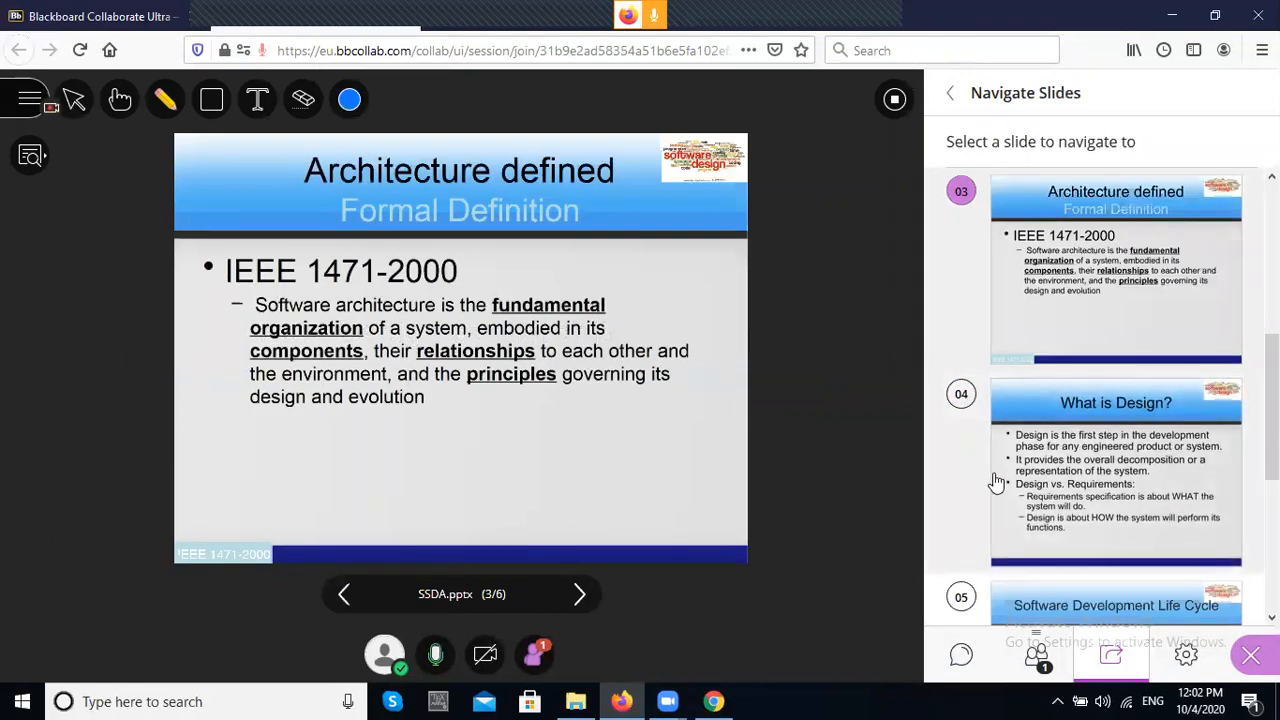
left_click(893, 104)
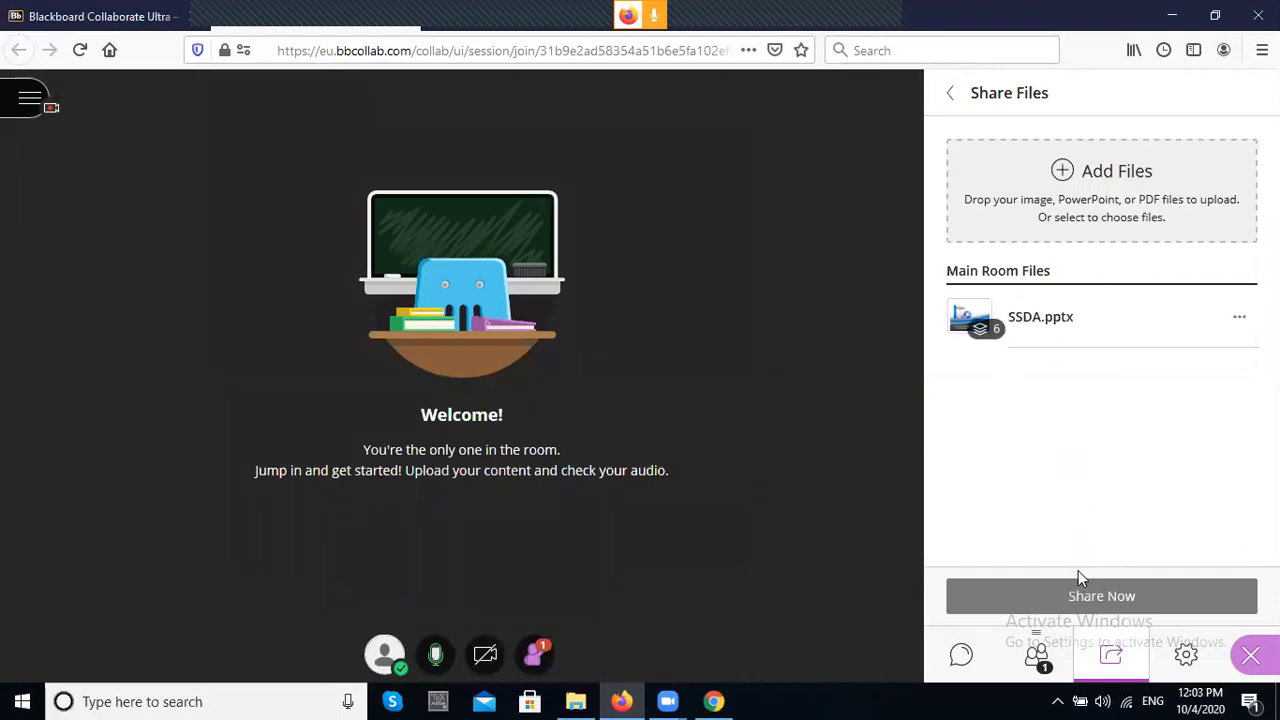
- Return to the content sharing options and share the entire screen with the session
left_click(950, 92)
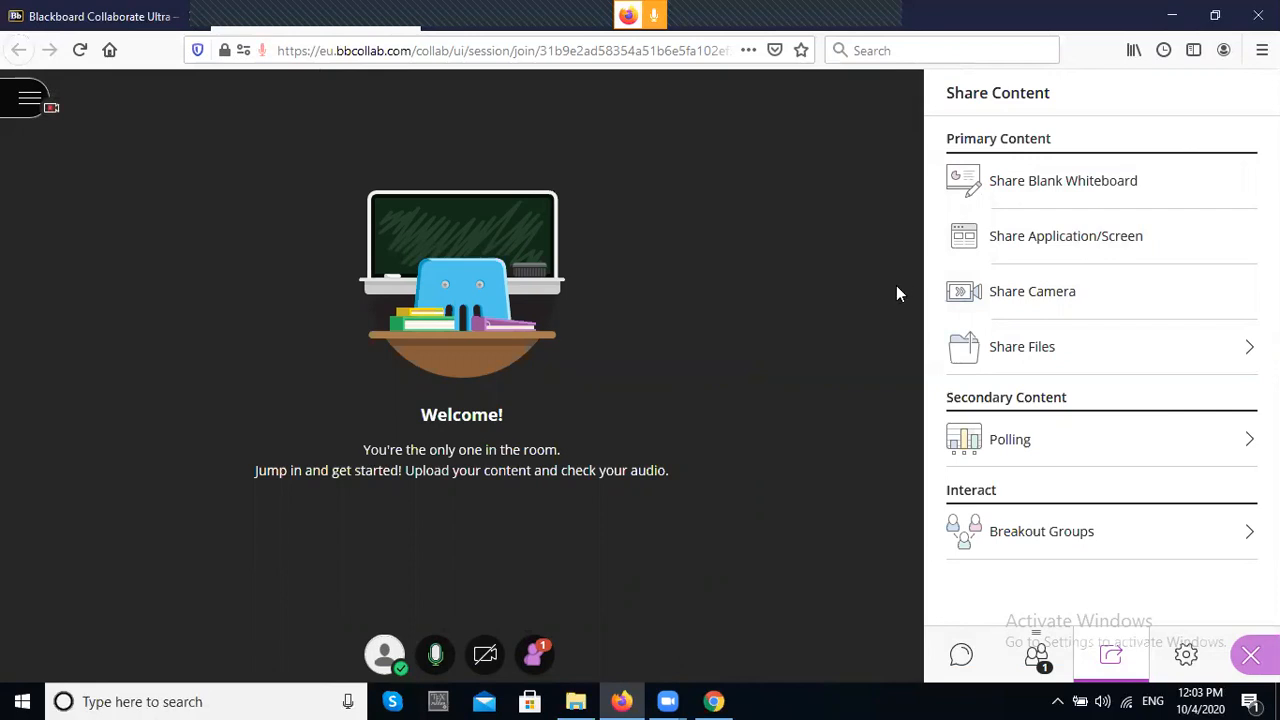
left_click(1068, 253)
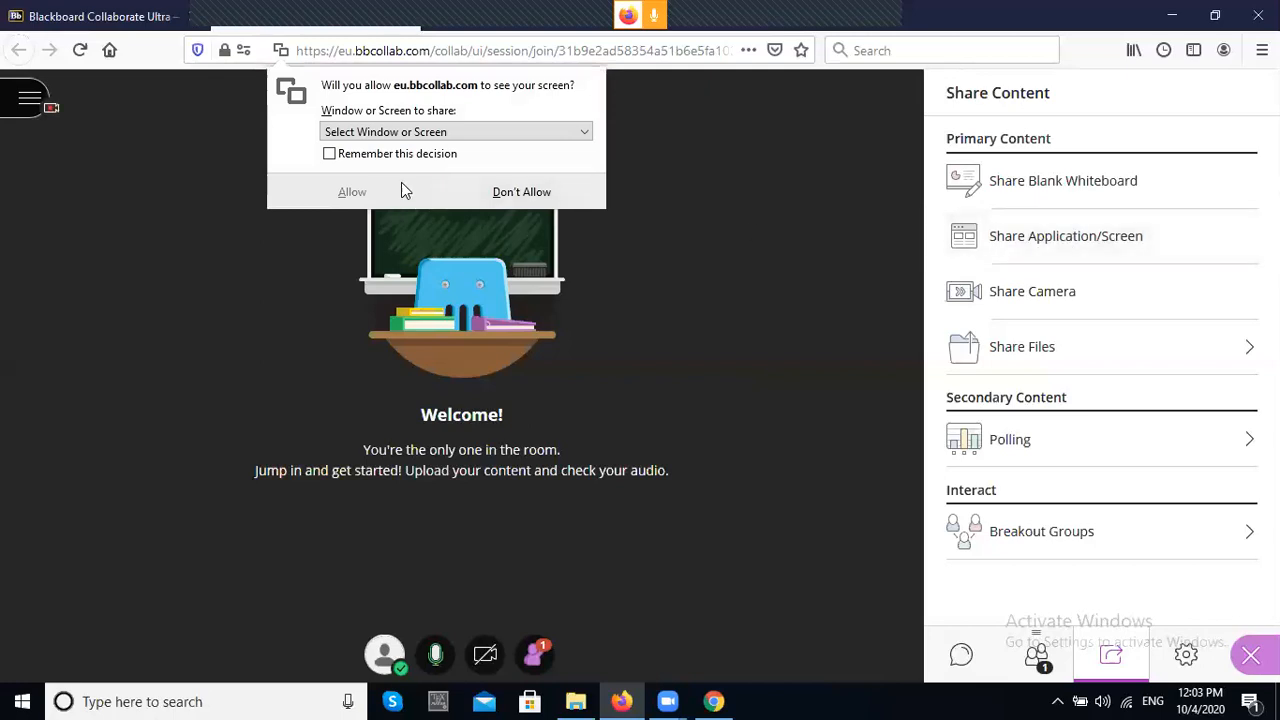
left_click(404, 132)
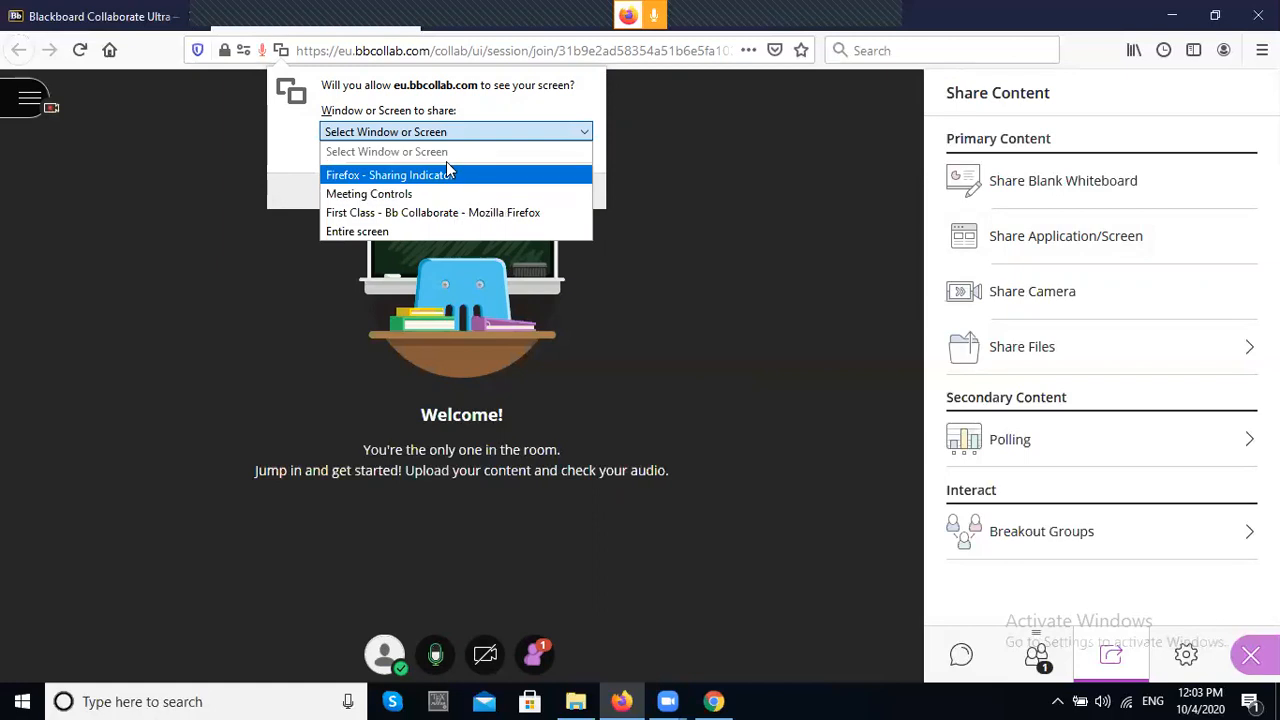
left_click(343, 230)
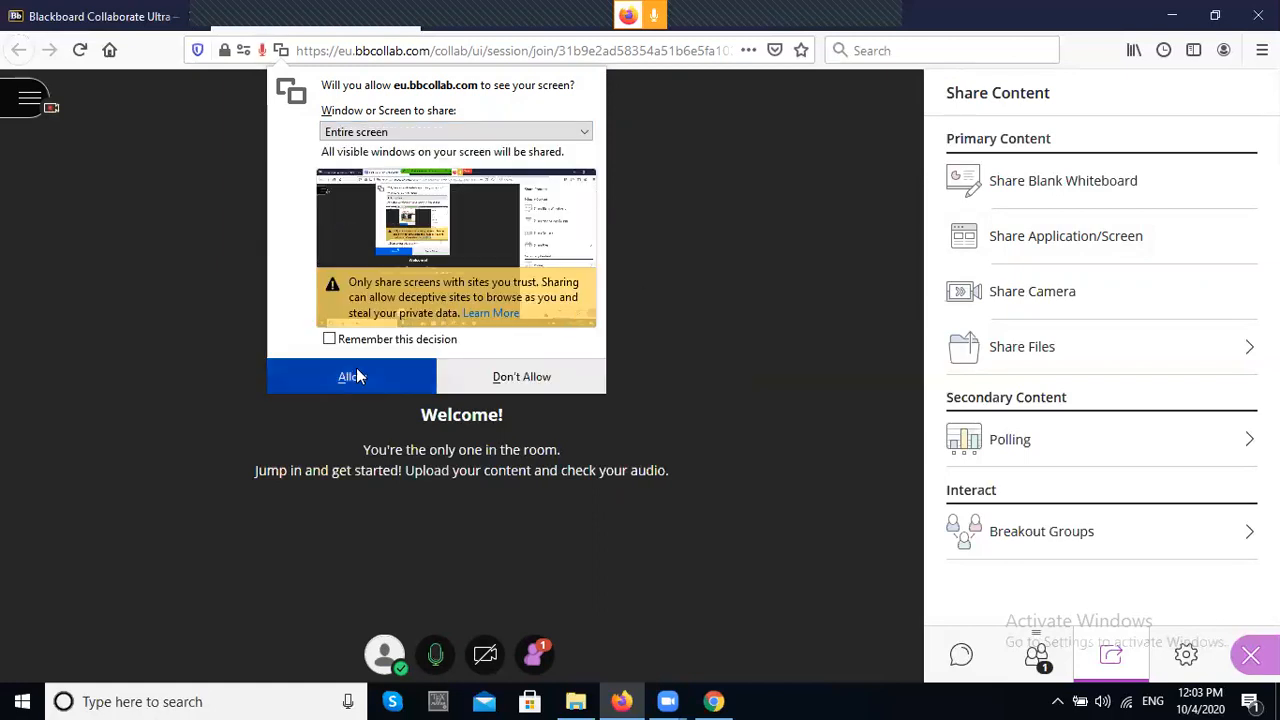
left_click(352, 377)
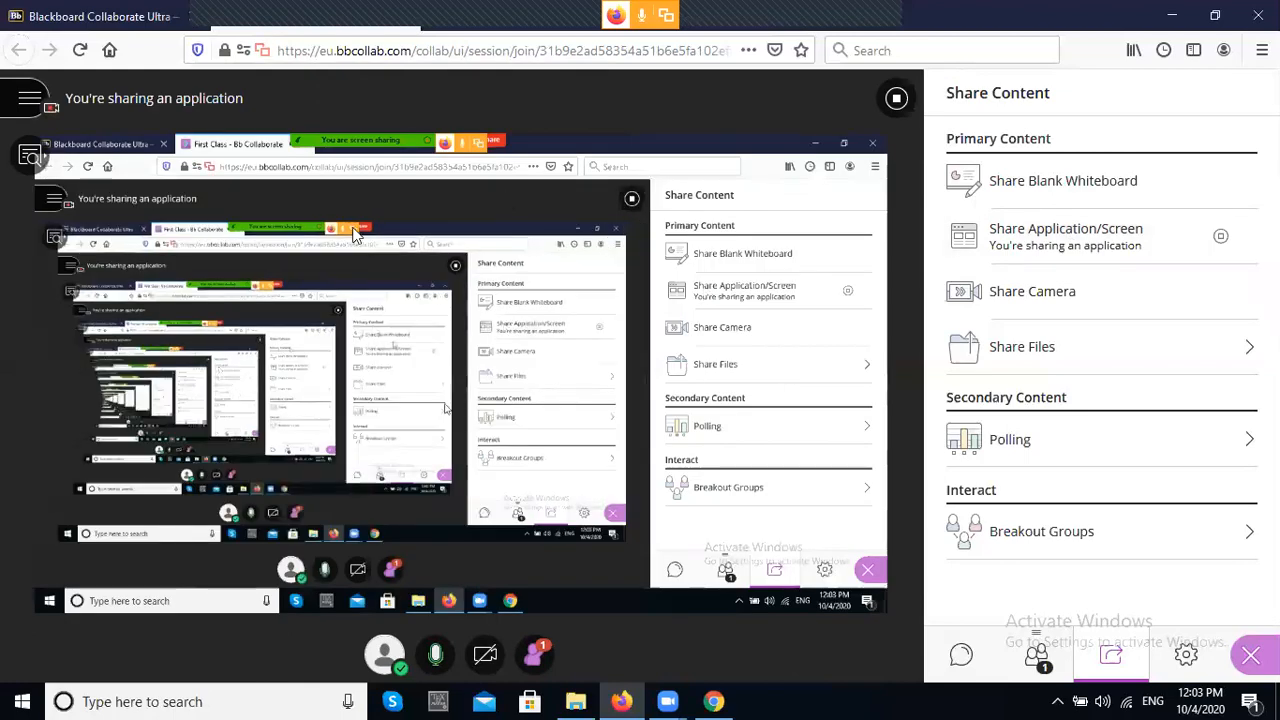
- Open SSDA.pptx from the desktop in PowerPoint in a maximized window, dismissing the activation wizard, and minimize it
left_click(621, 701)
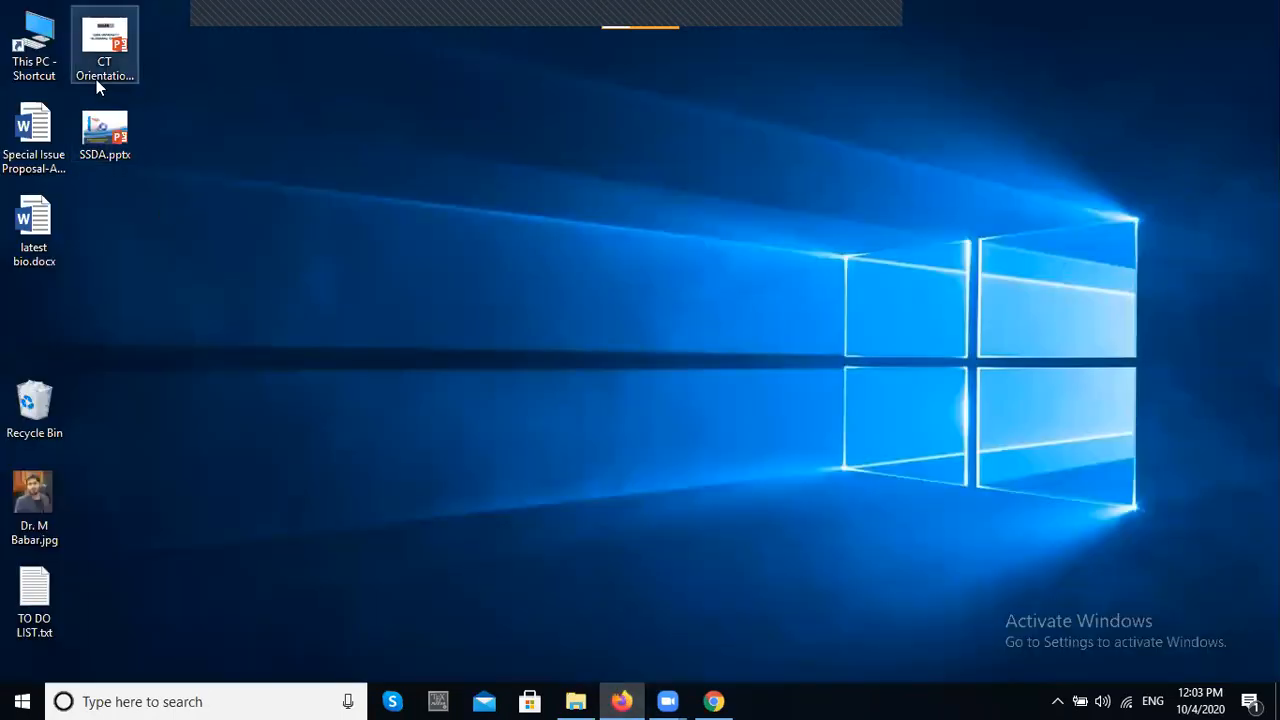
double_click(105, 130)
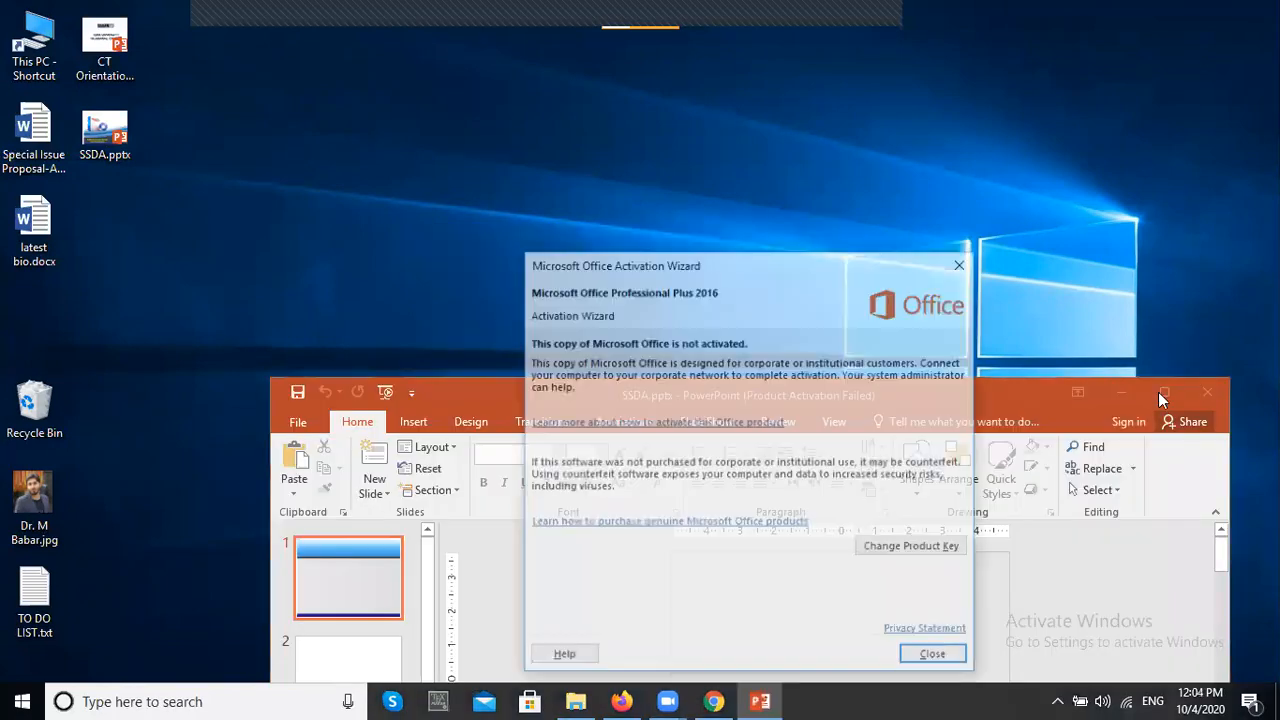
left_click(955, 655)
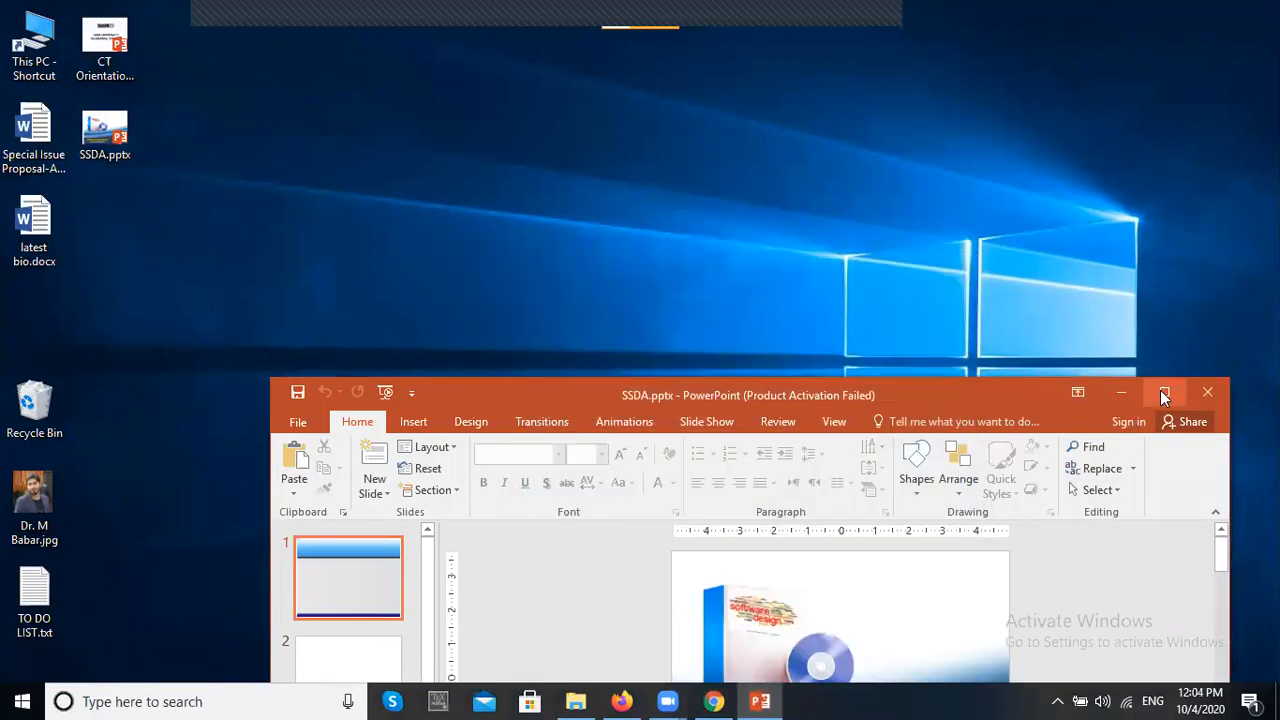
left_click(1163, 396)
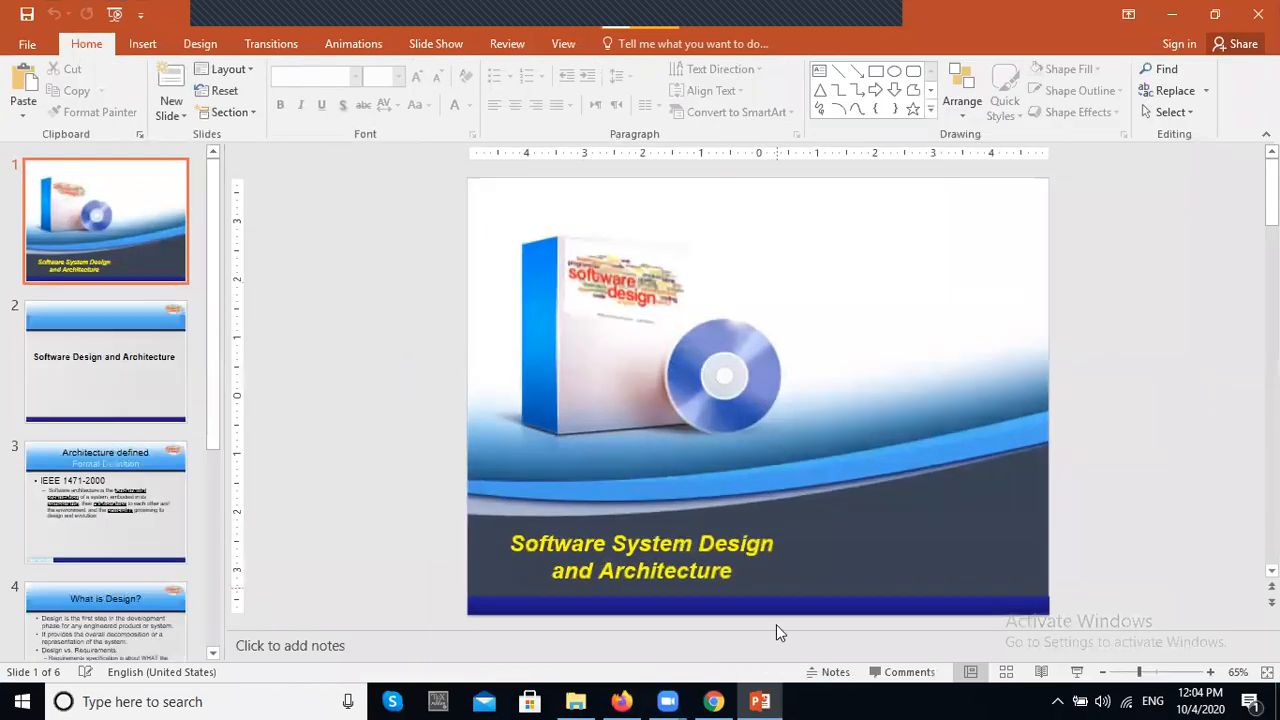
left_click(760, 701)
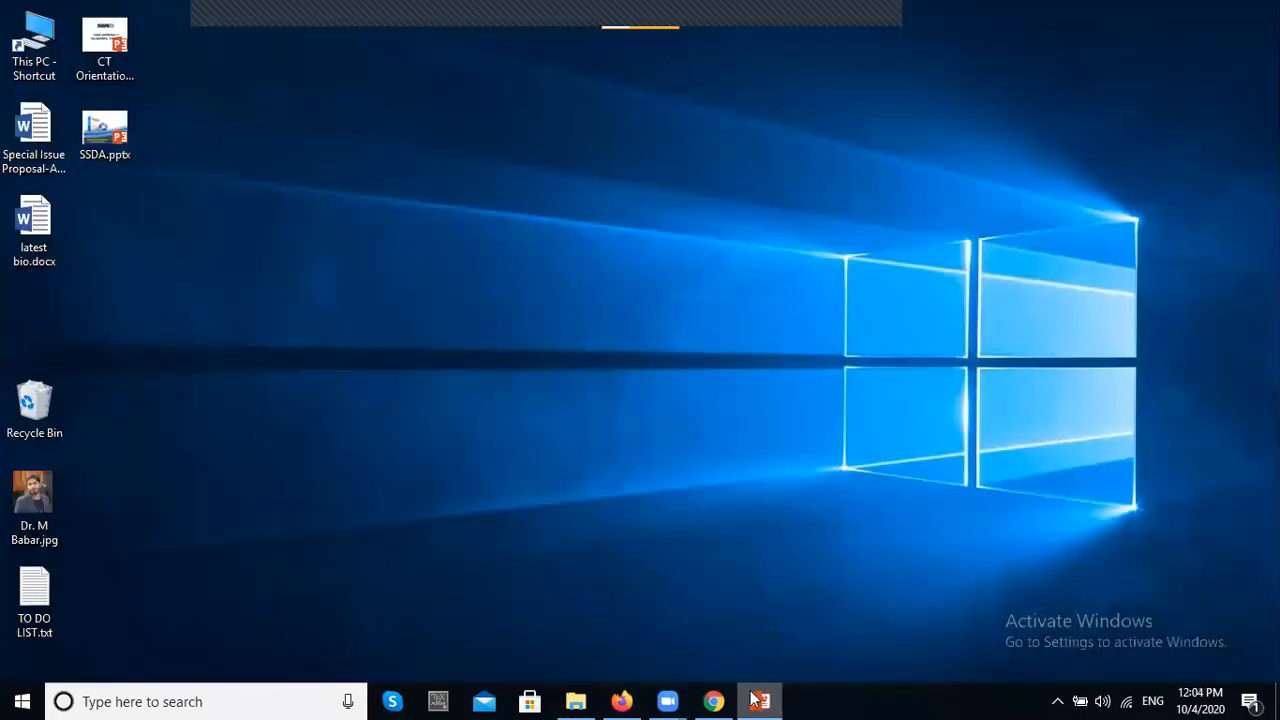
- Return to the Collaborate session in Firefox, stop sharing the screen and stop the session recording
left_click(638, 700)
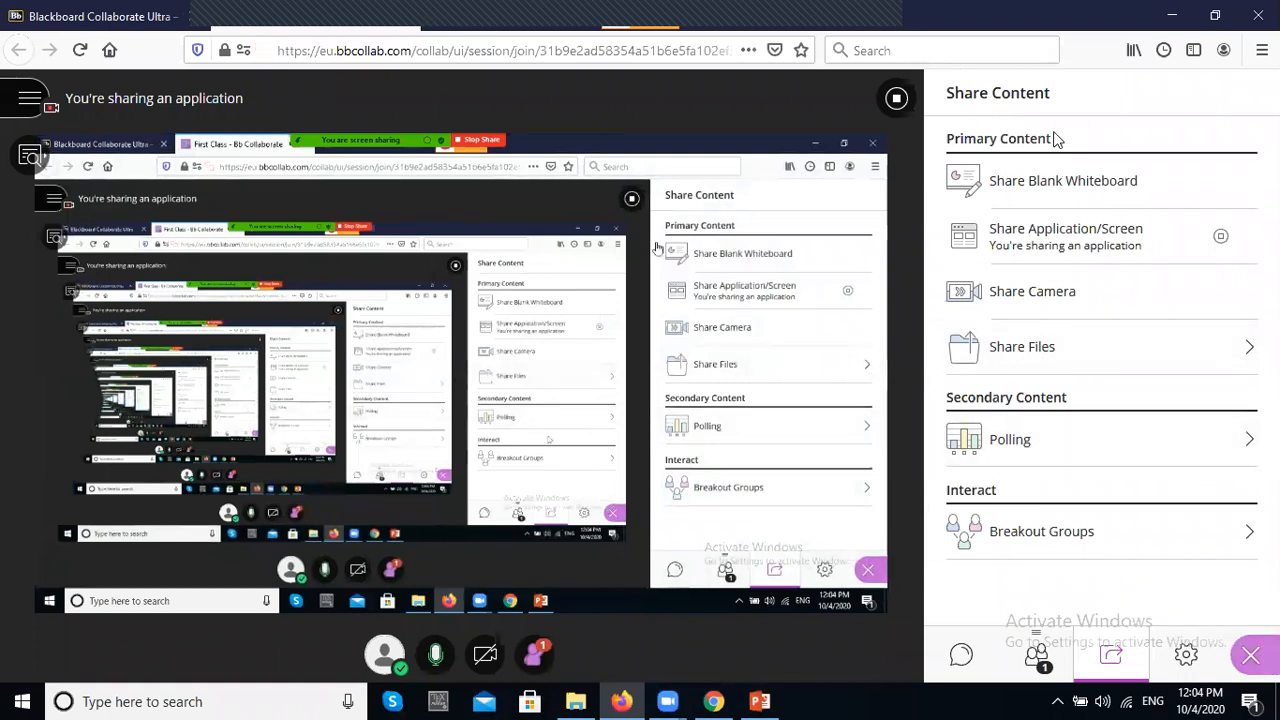
left_click(1250, 655)
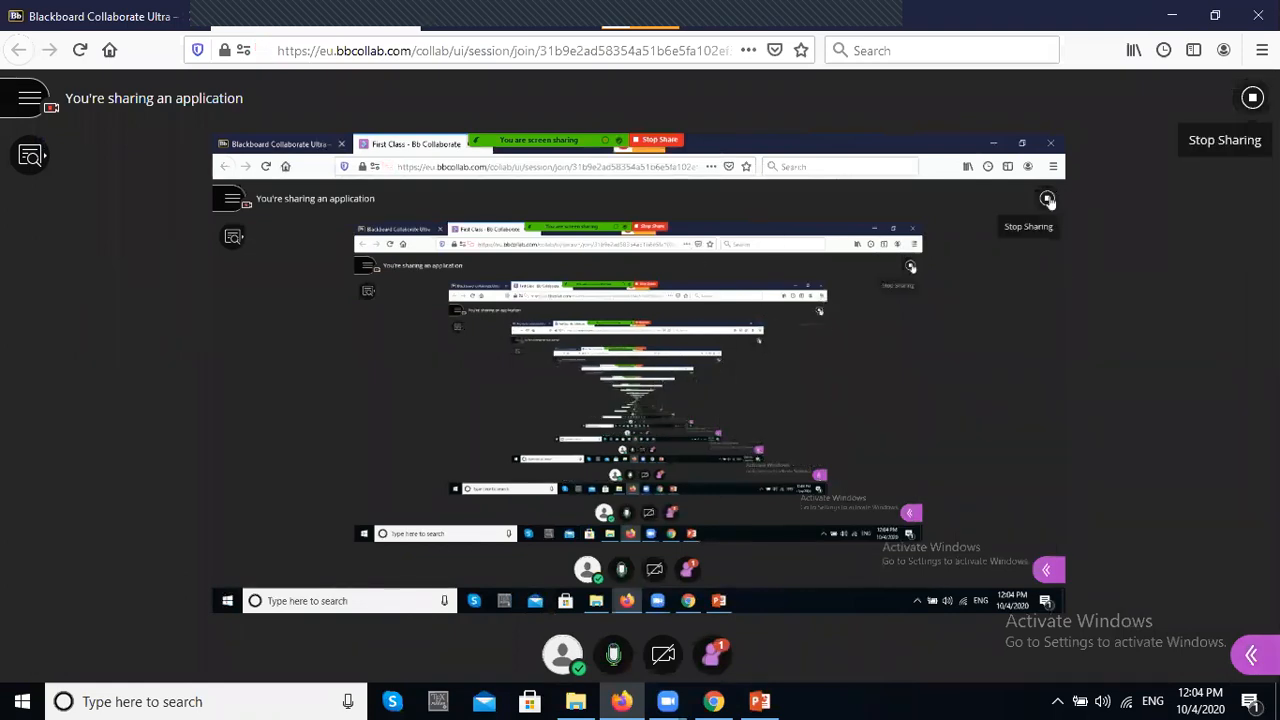
left_click(1252, 97)
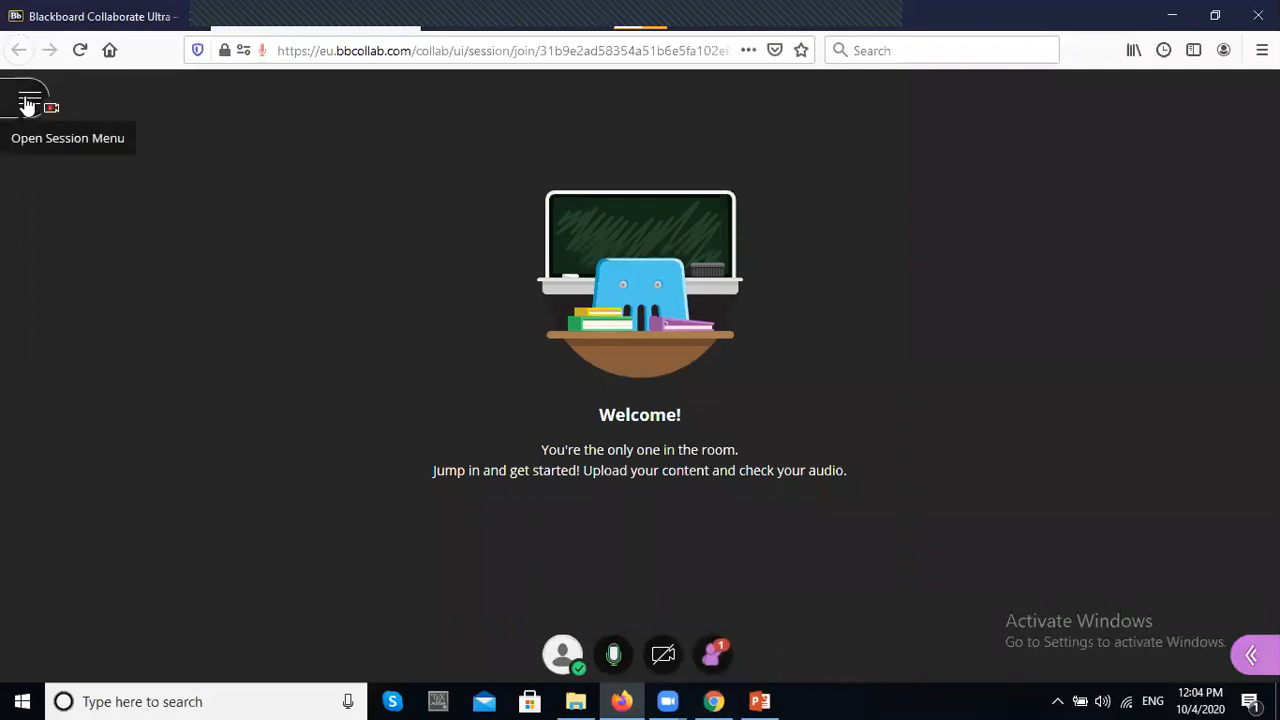
left_click(28, 105)
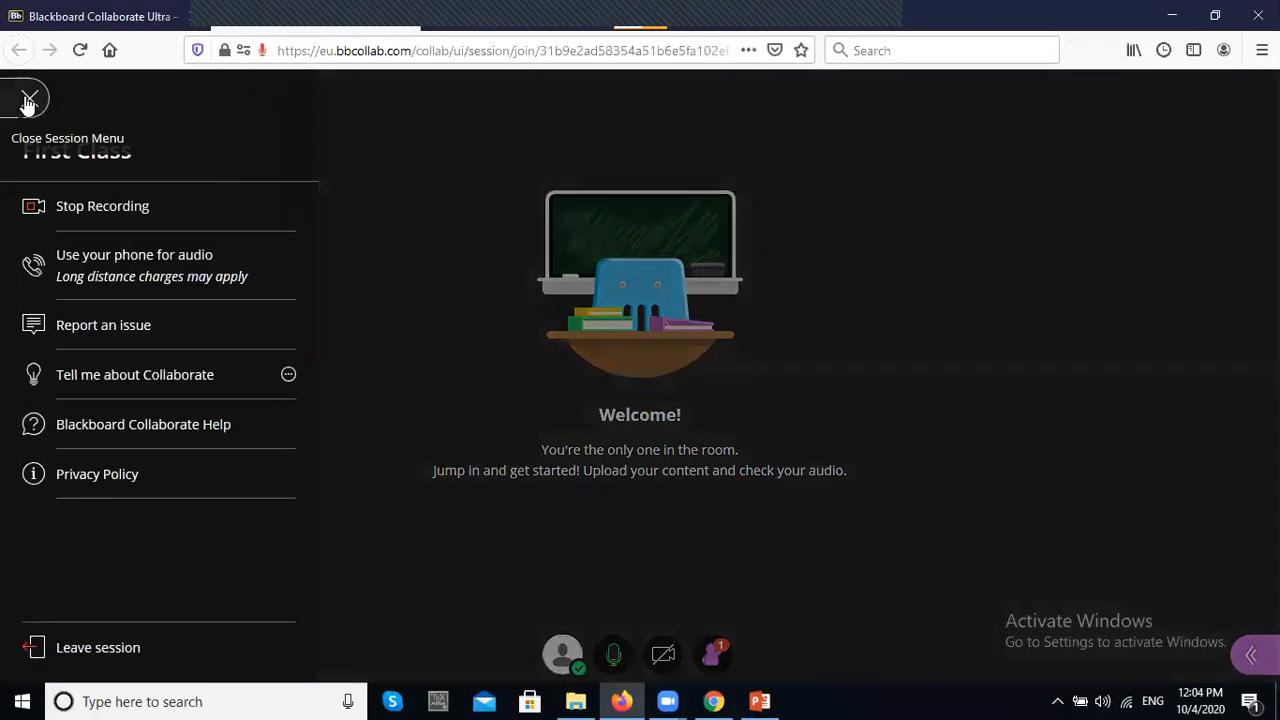
left_click(78, 220)
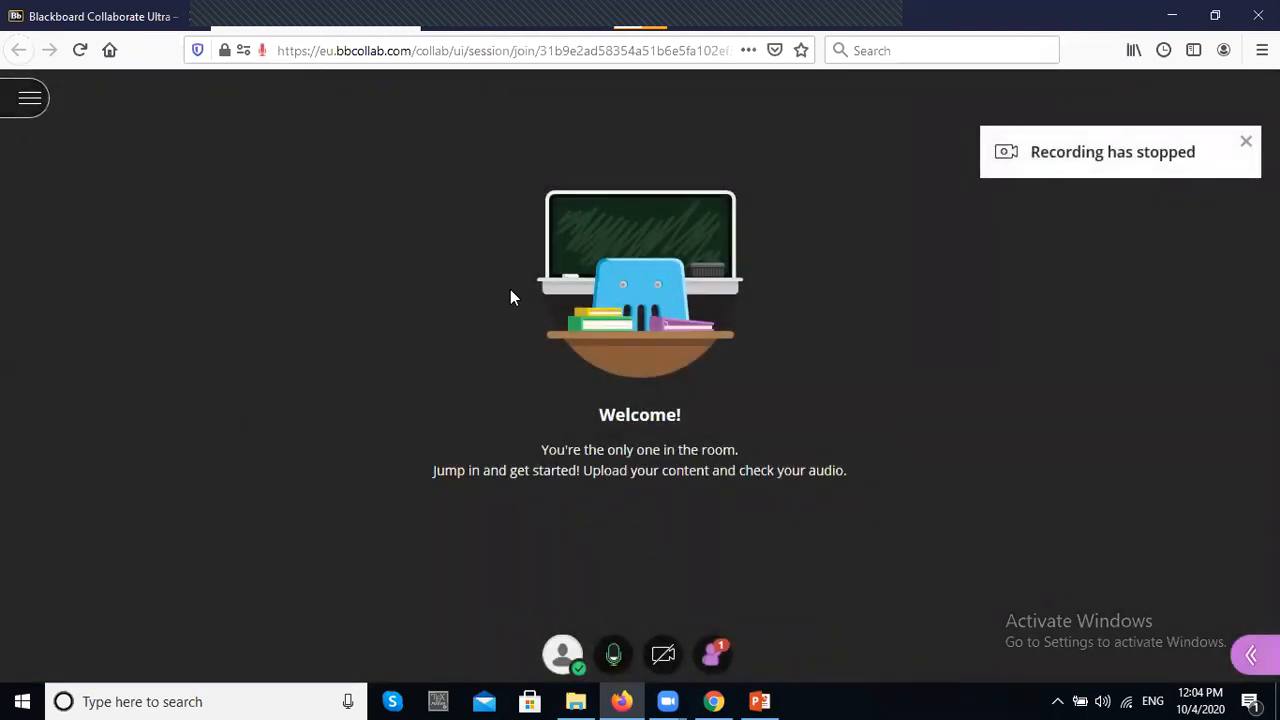
- Leave the First Class session and submit an Excellent rating for its audio and video
left_click(31, 101)
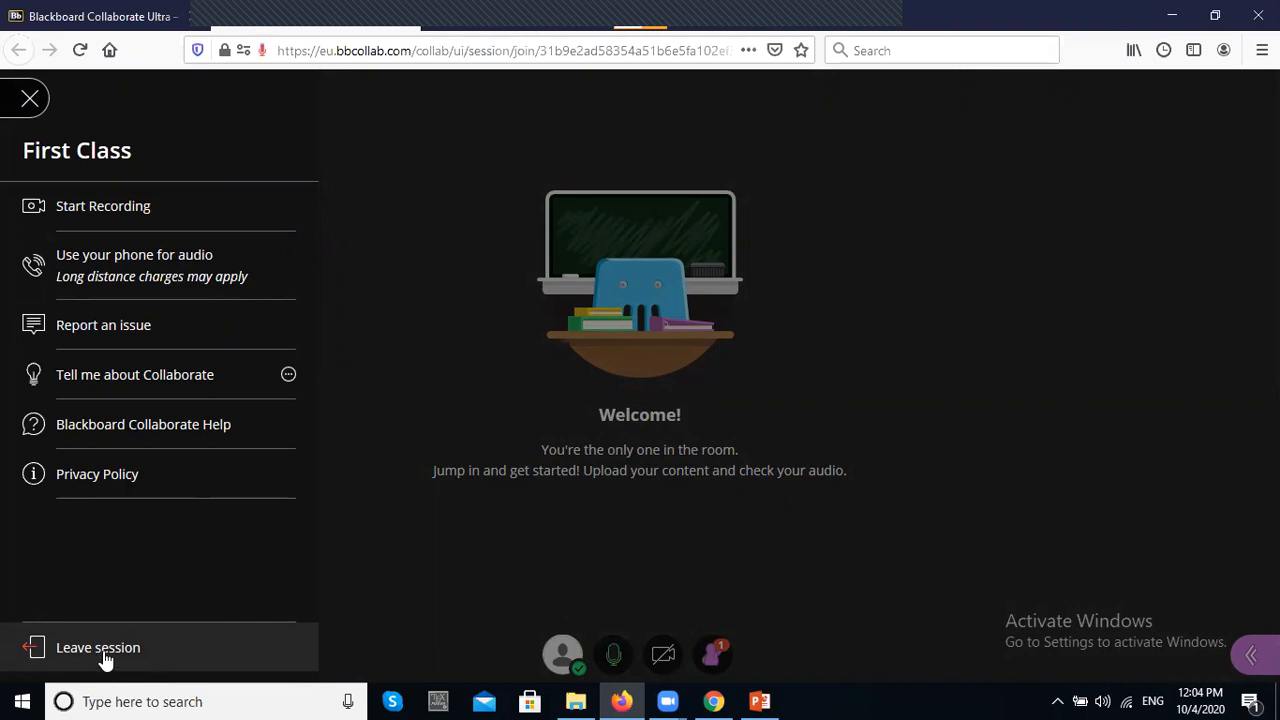
left_click(105, 658)
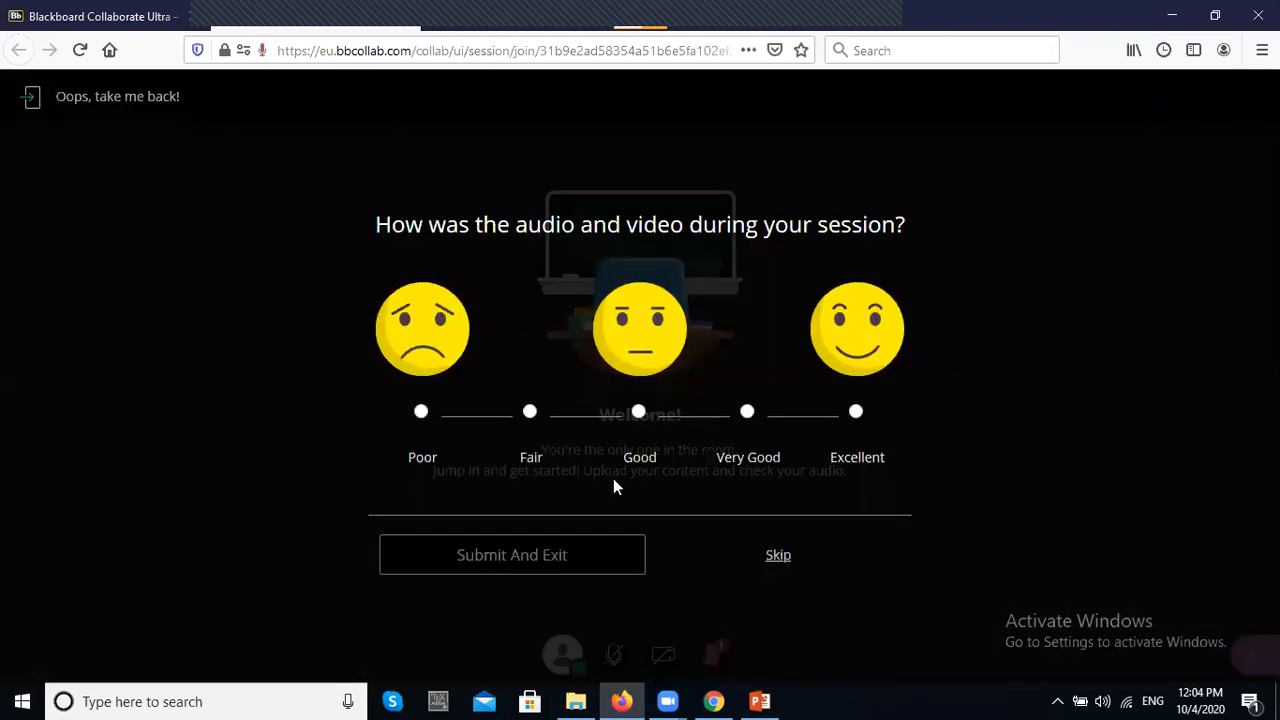
left_click(855, 335)
left_click(512, 553)
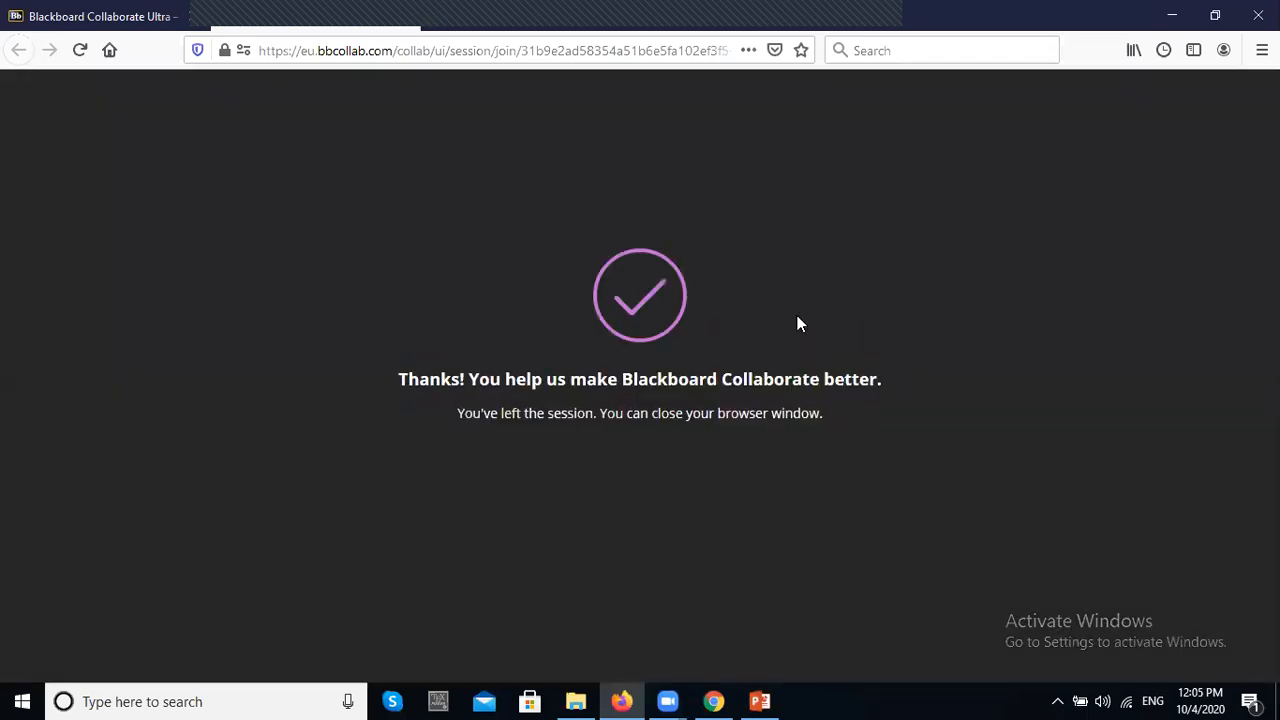
- Close the ended session's browser tab and dismiss the event details to return to the Sessions list
left_click(1215, 15)
left_click(697, 157)
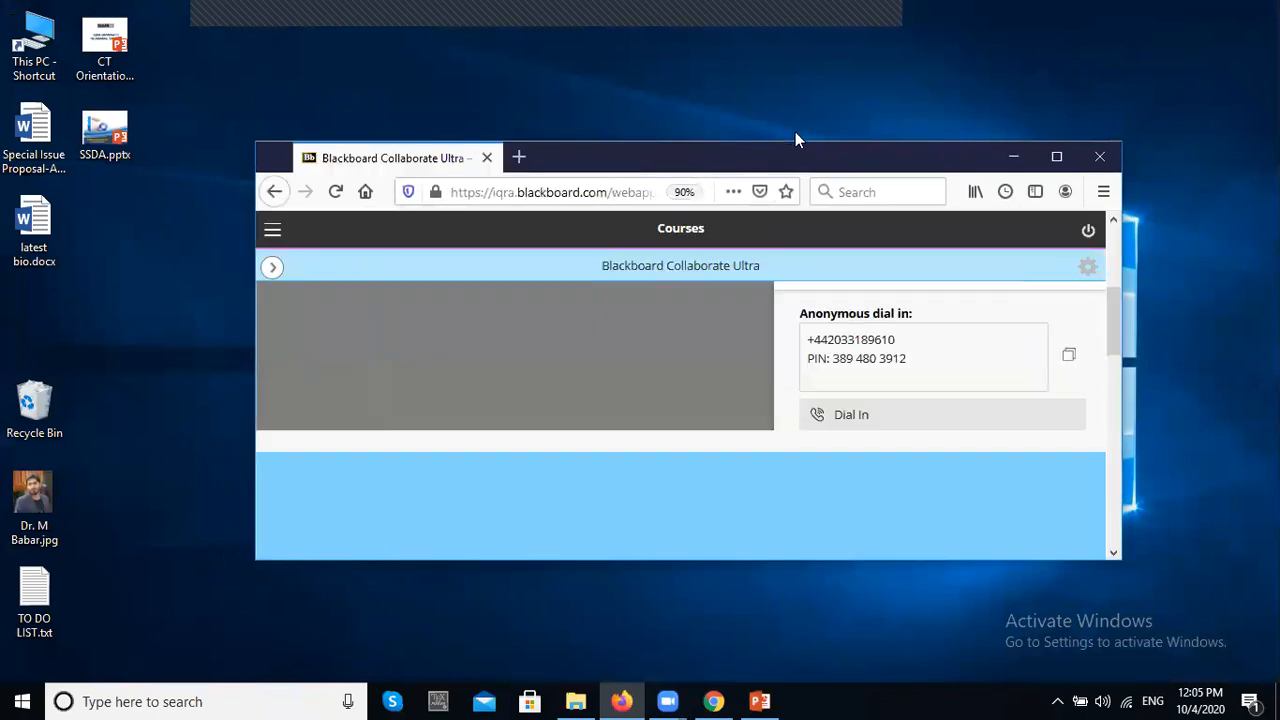
left_click(1056, 157)
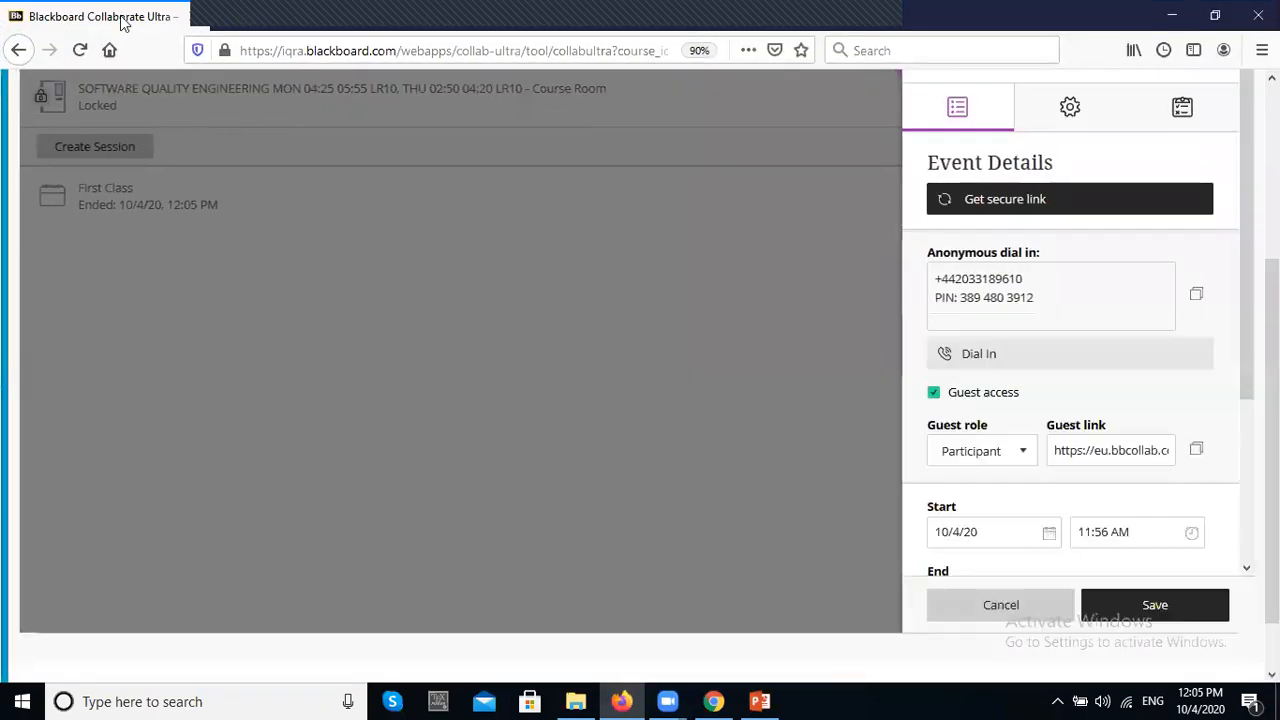
left_click(763, 329)
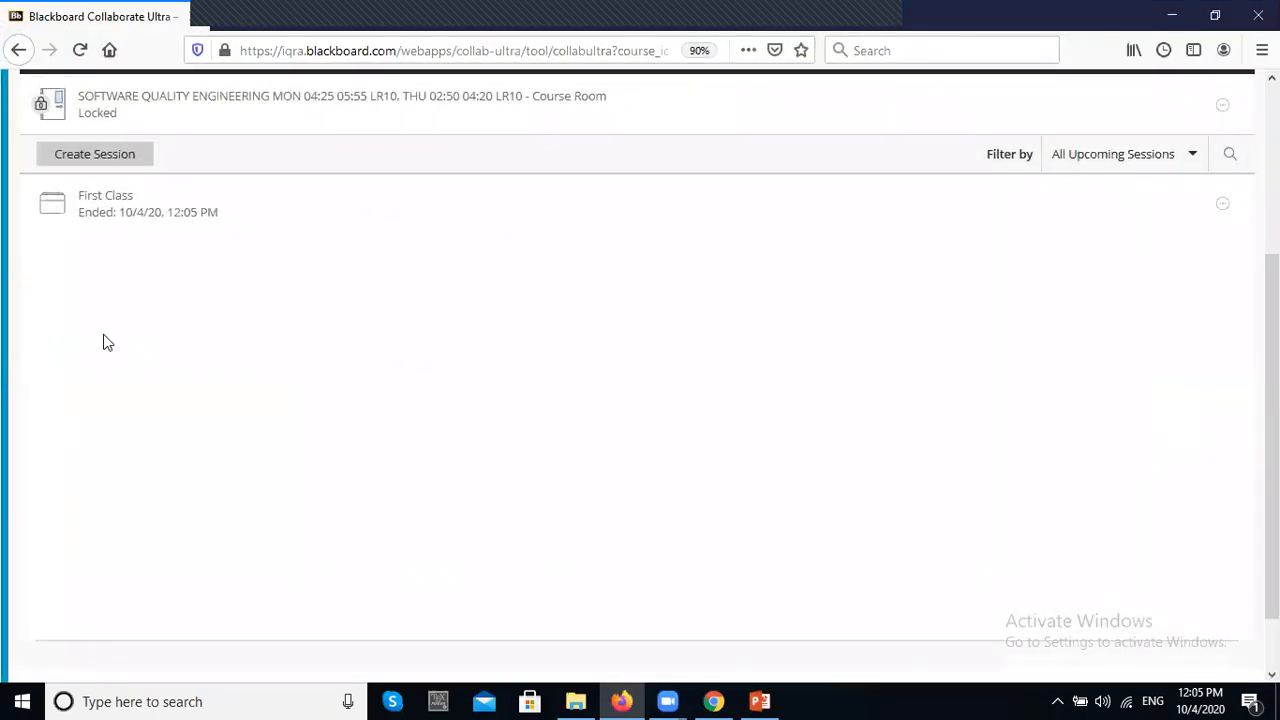
- Expand the Software Quality Engineering course menu and look over the Sessions list with the ended First Class session
scroll(106, 343, "up", 3)
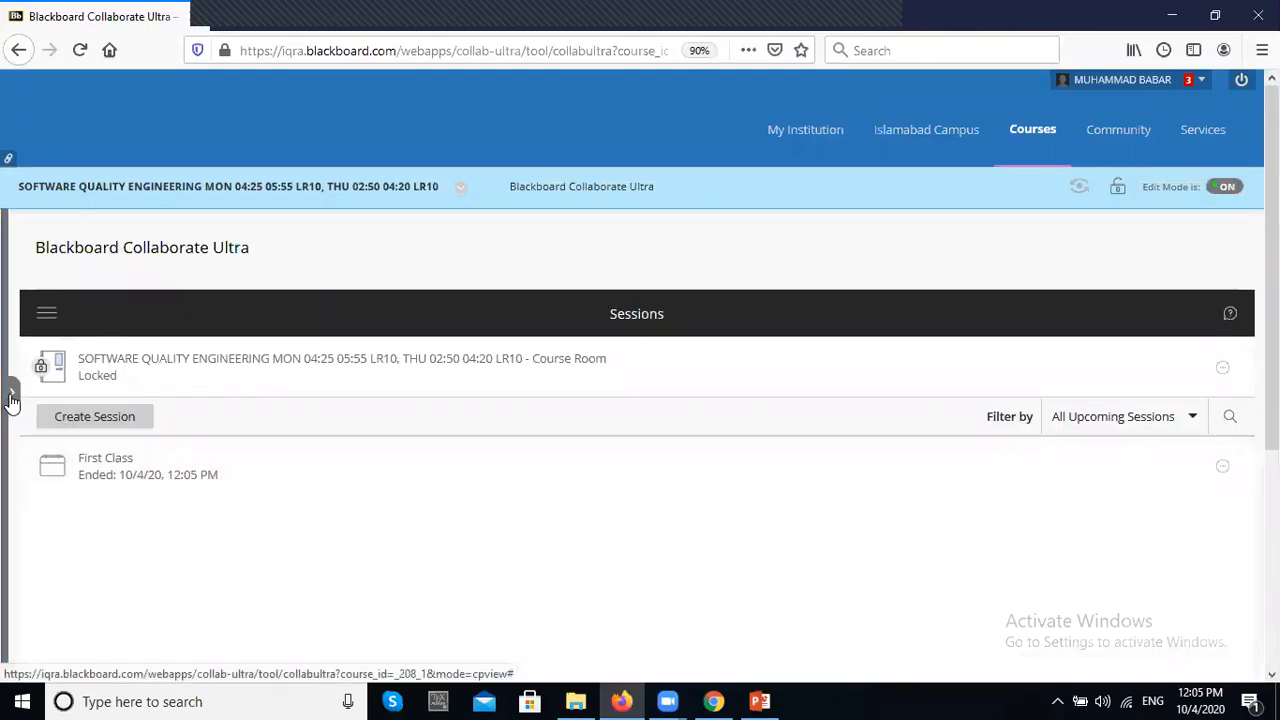
left_click(11, 397)
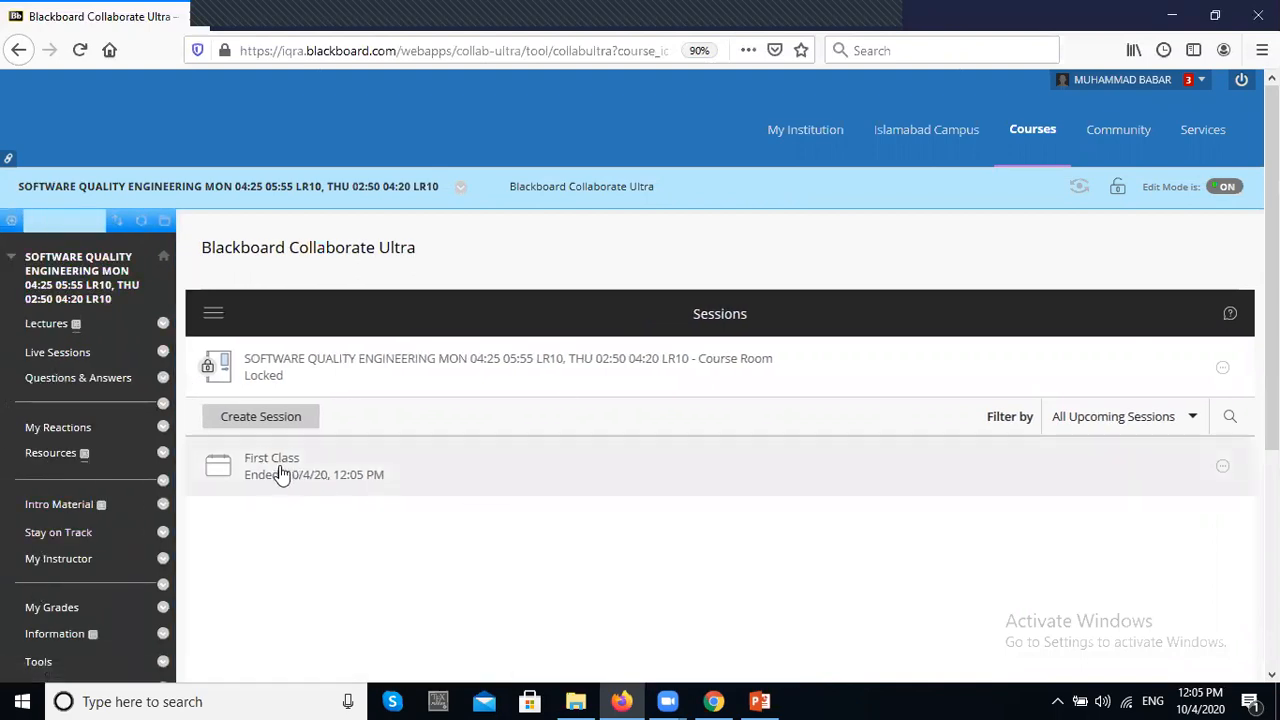
scroll(527, 513, "down", 1)
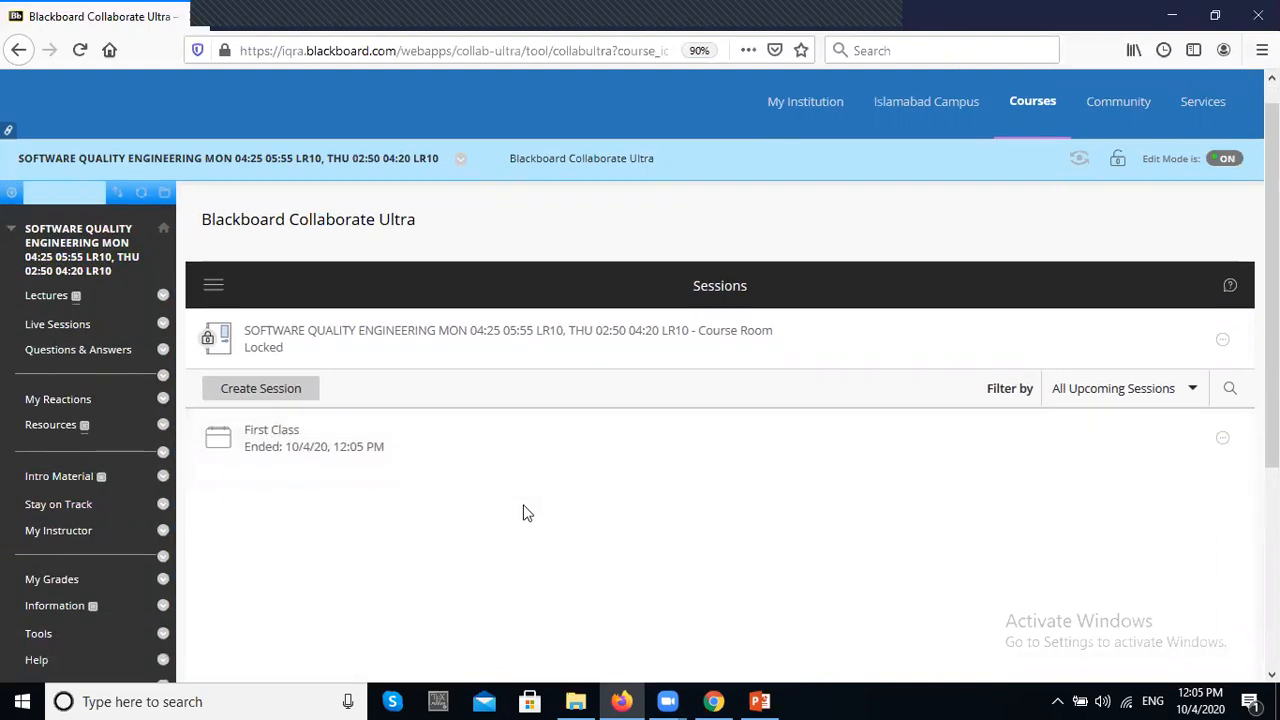
scroll(527, 513, "down", 3)
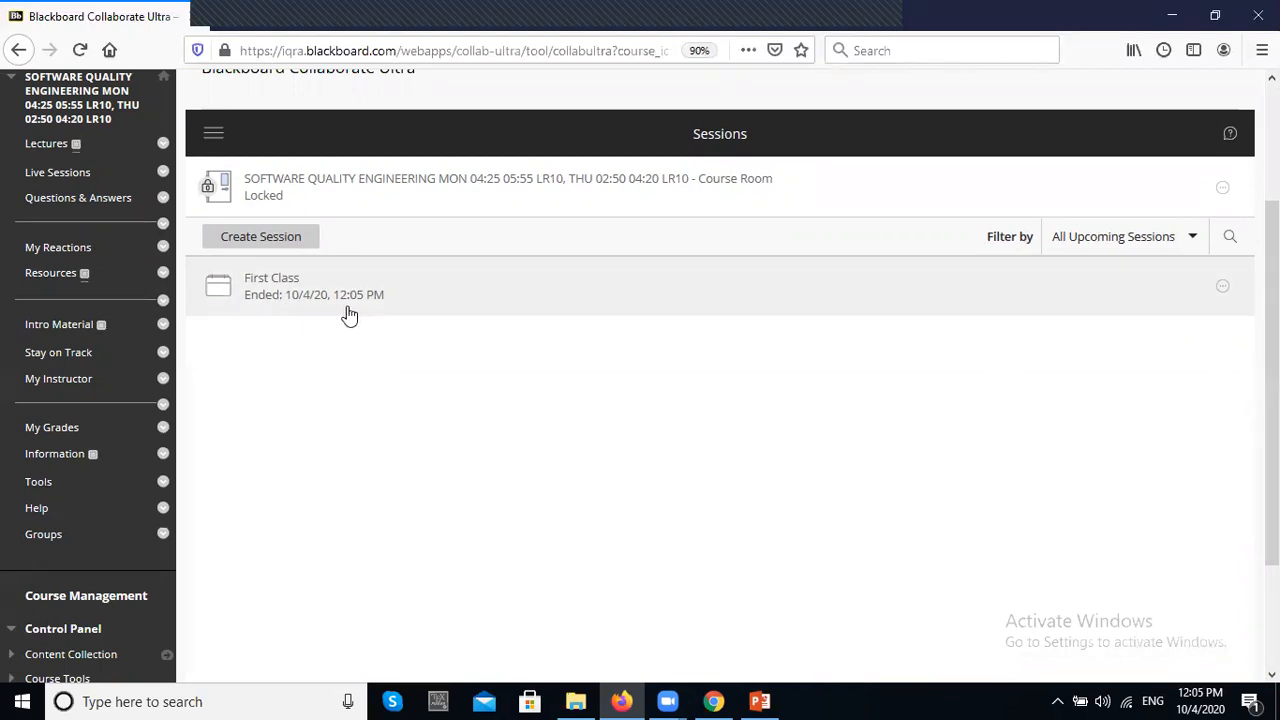
scroll(903, 507, "up", 3)
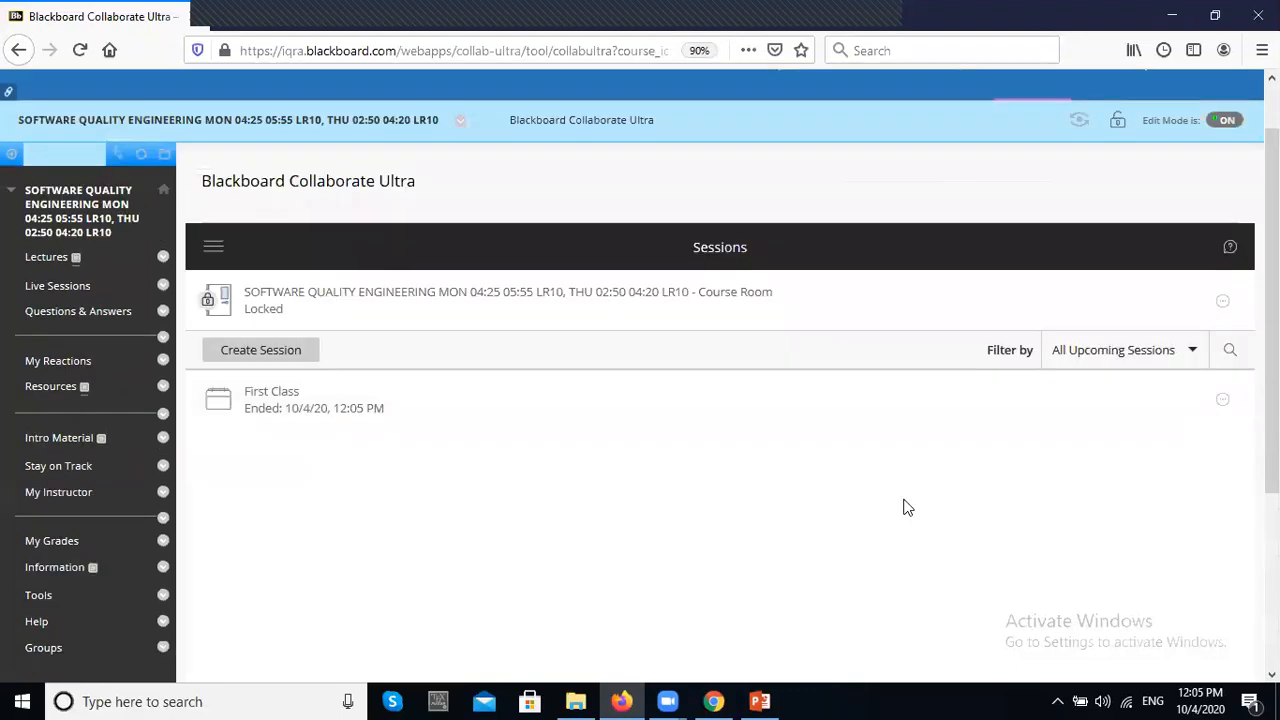
scroll(903, 507, "down", 2)
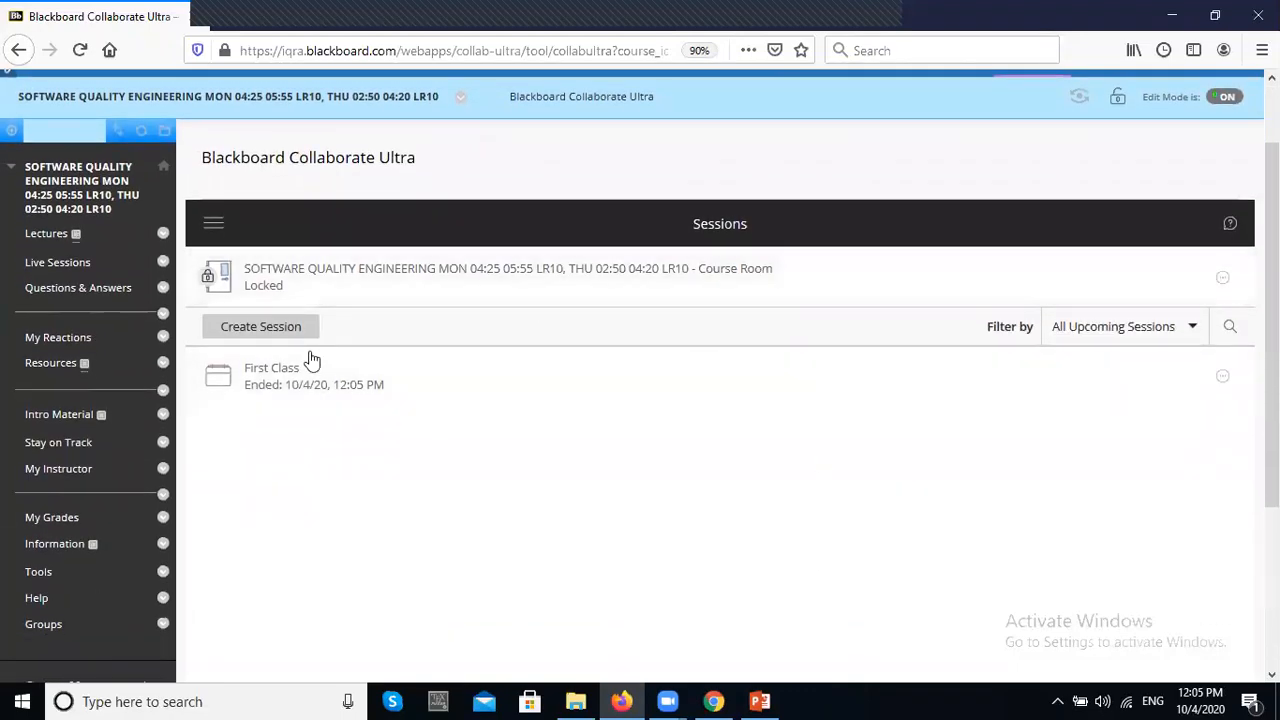
- Open the settings of the First Class session, close them without changes and look over the Sessions list
left_click(1222, 376)
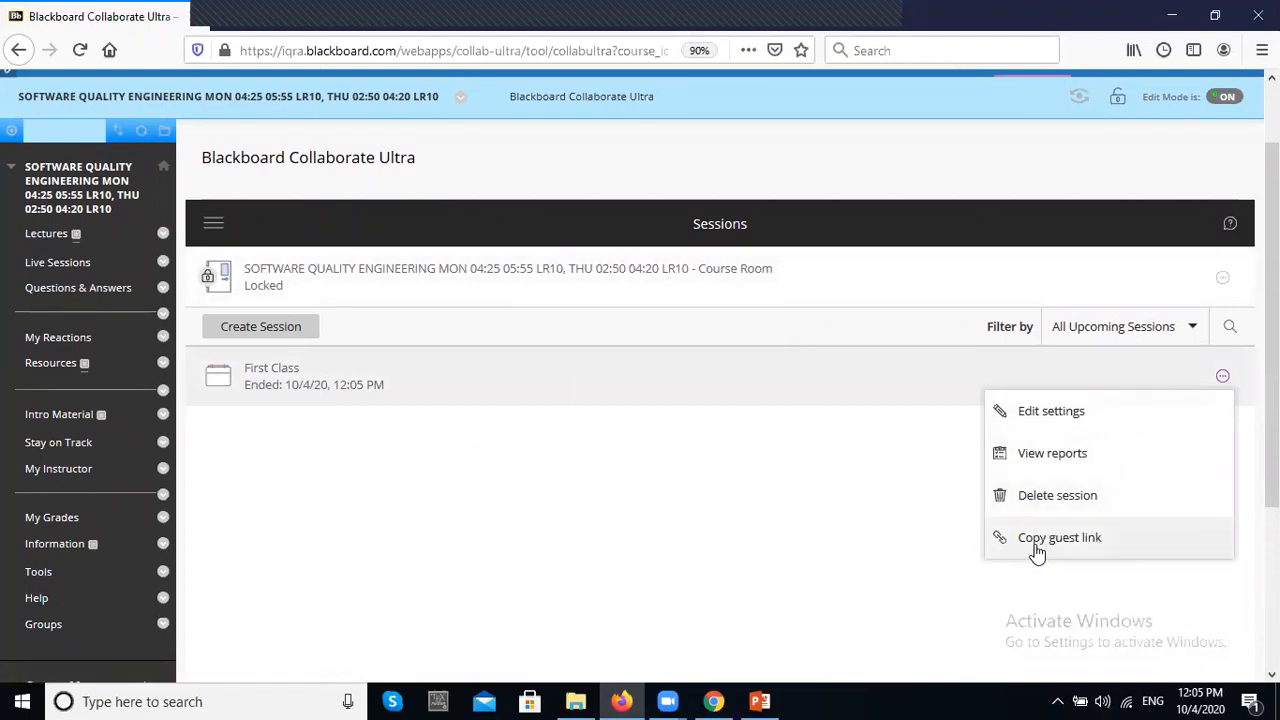
left_click(1033, 413)
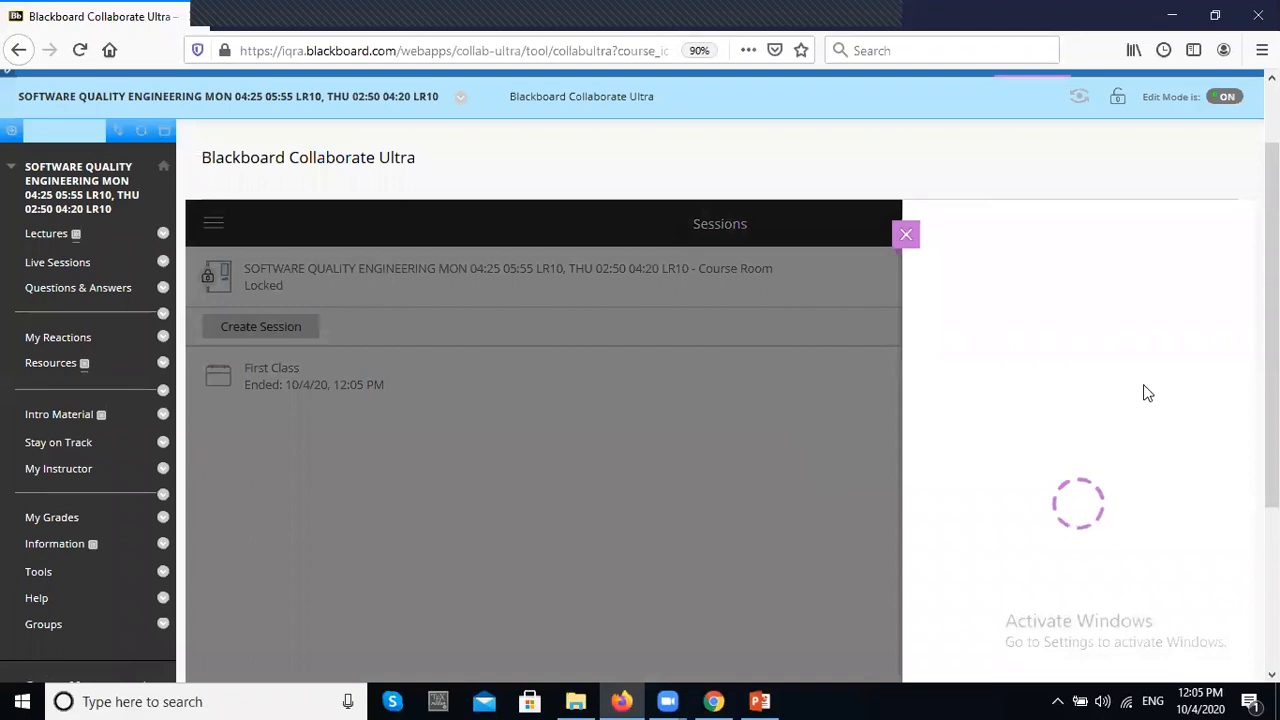
left_click(905, 235)
scroll(343, 368, "up", 2)
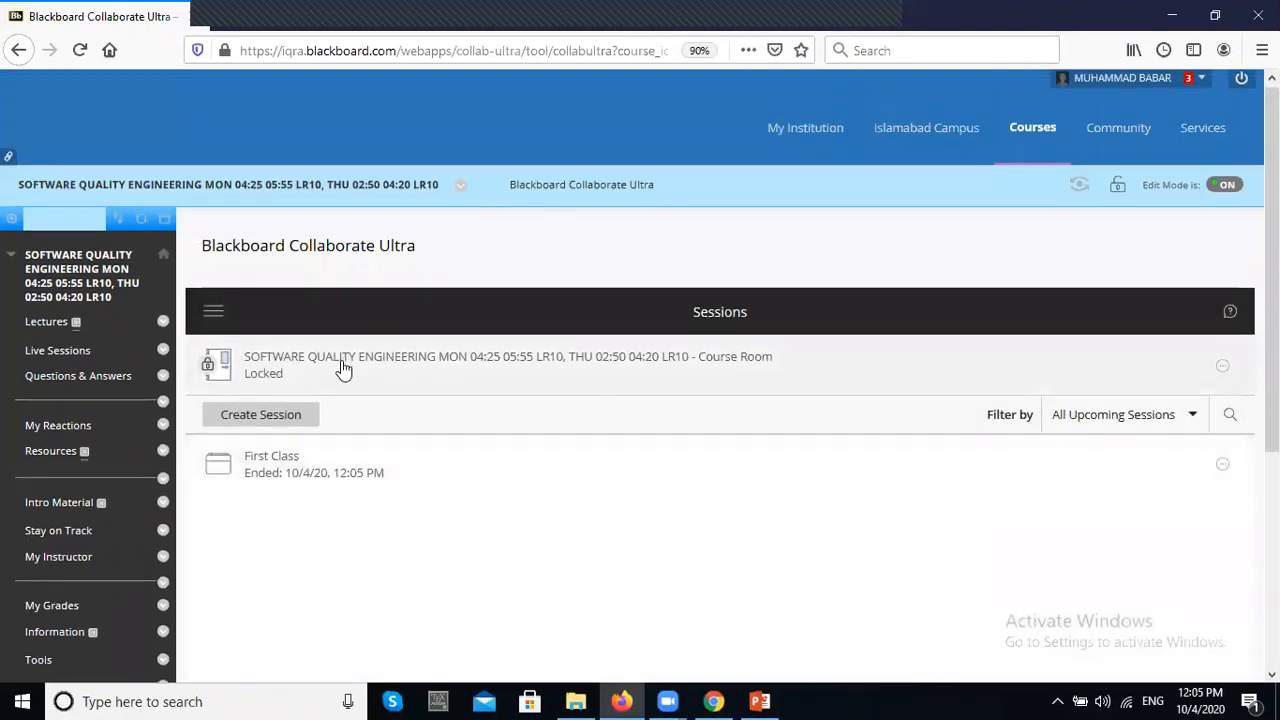
scroll(341, 366, "down", 2)
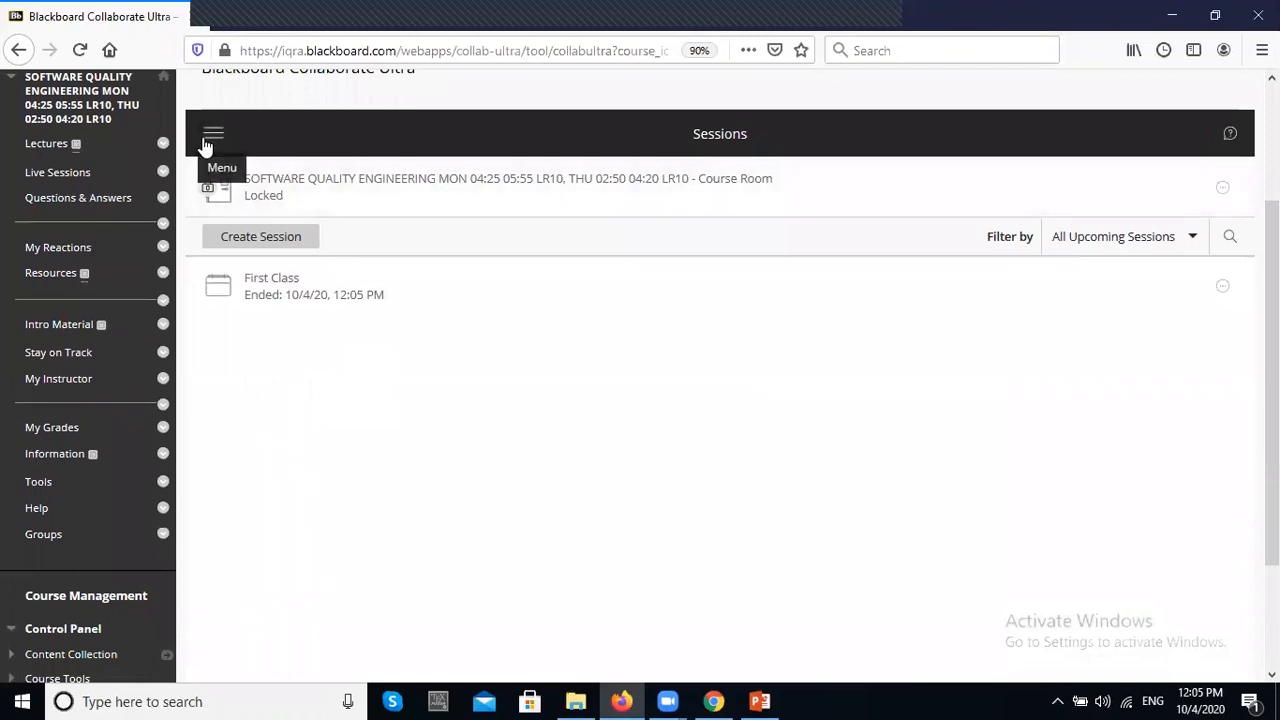
- Open the Recordings list of Blackboard Collaborate Ultra and check it for recent recordings
scroll(437, 360, "up", 2)
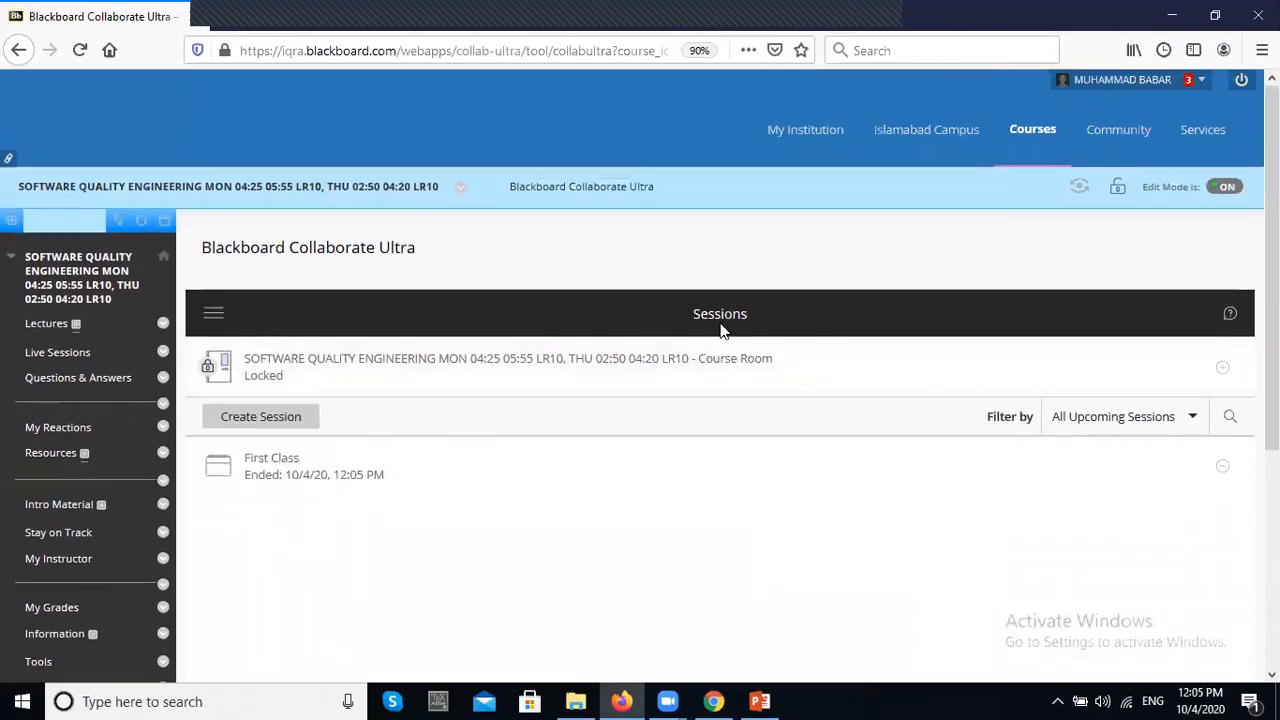
left_click(215, 318)
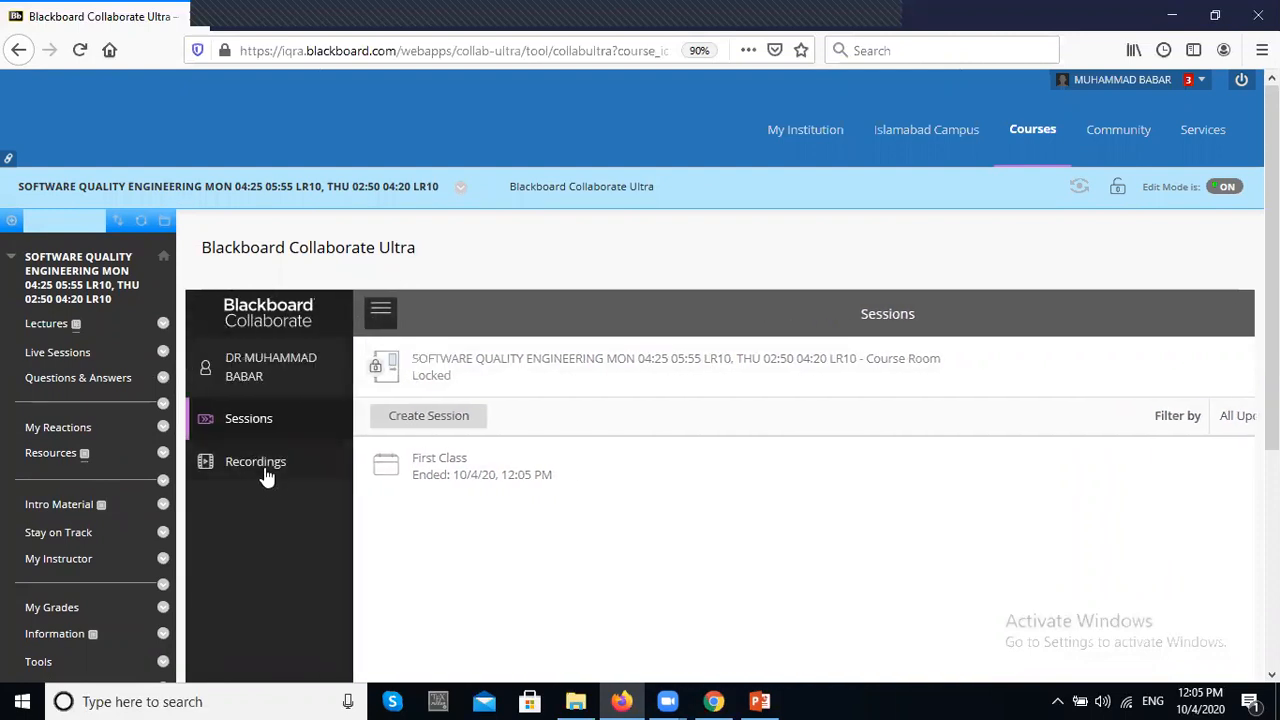
left_click(245, 465)
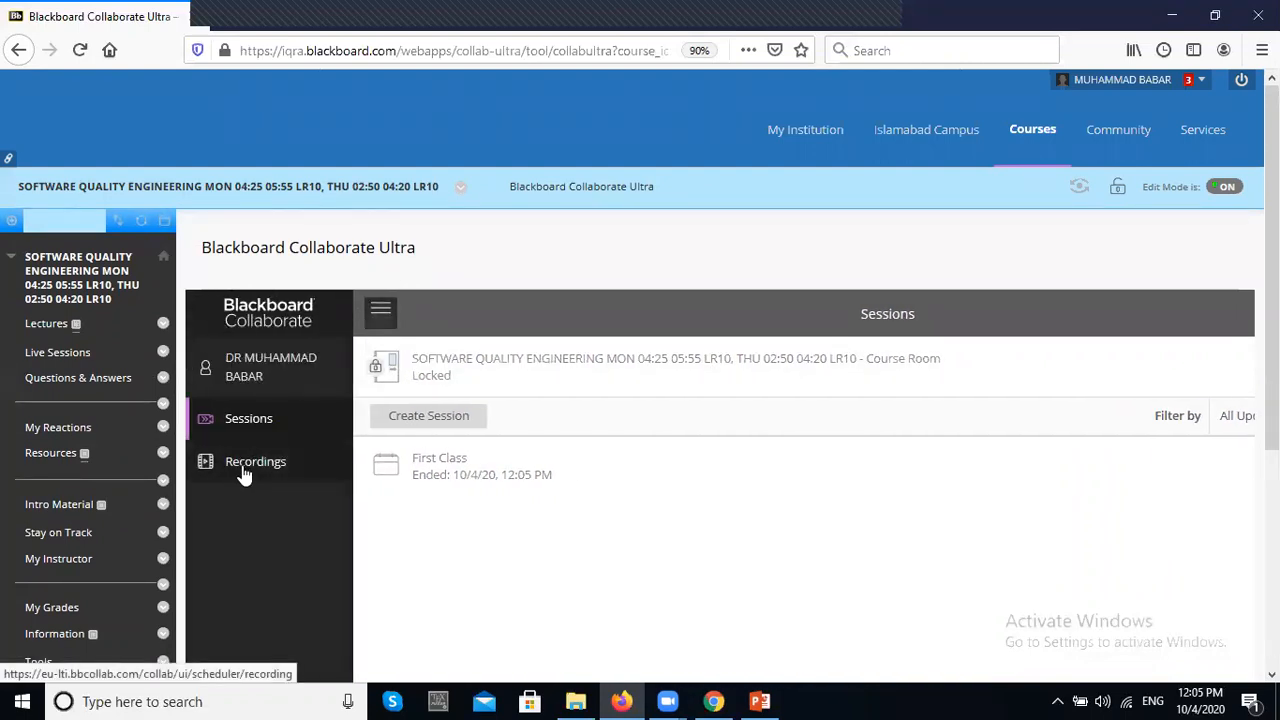
scroll(615, 322, "down", 3)
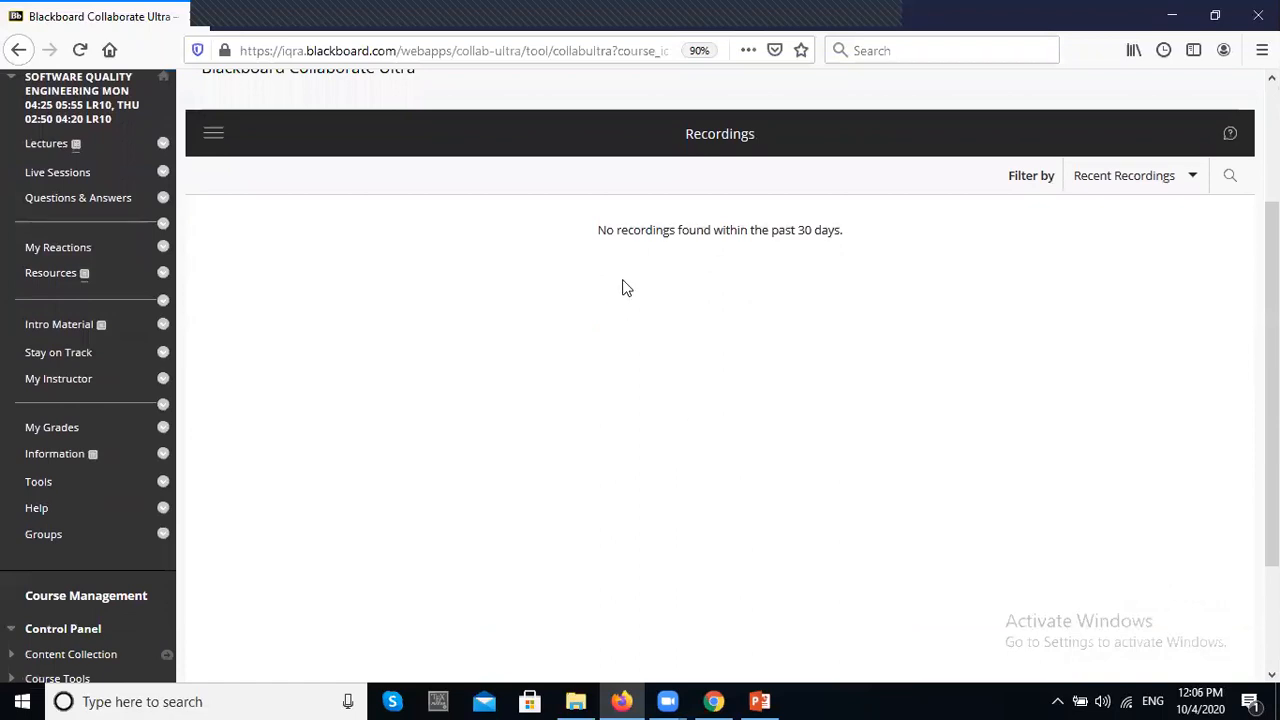
scroll(640, 332, "up", 2)
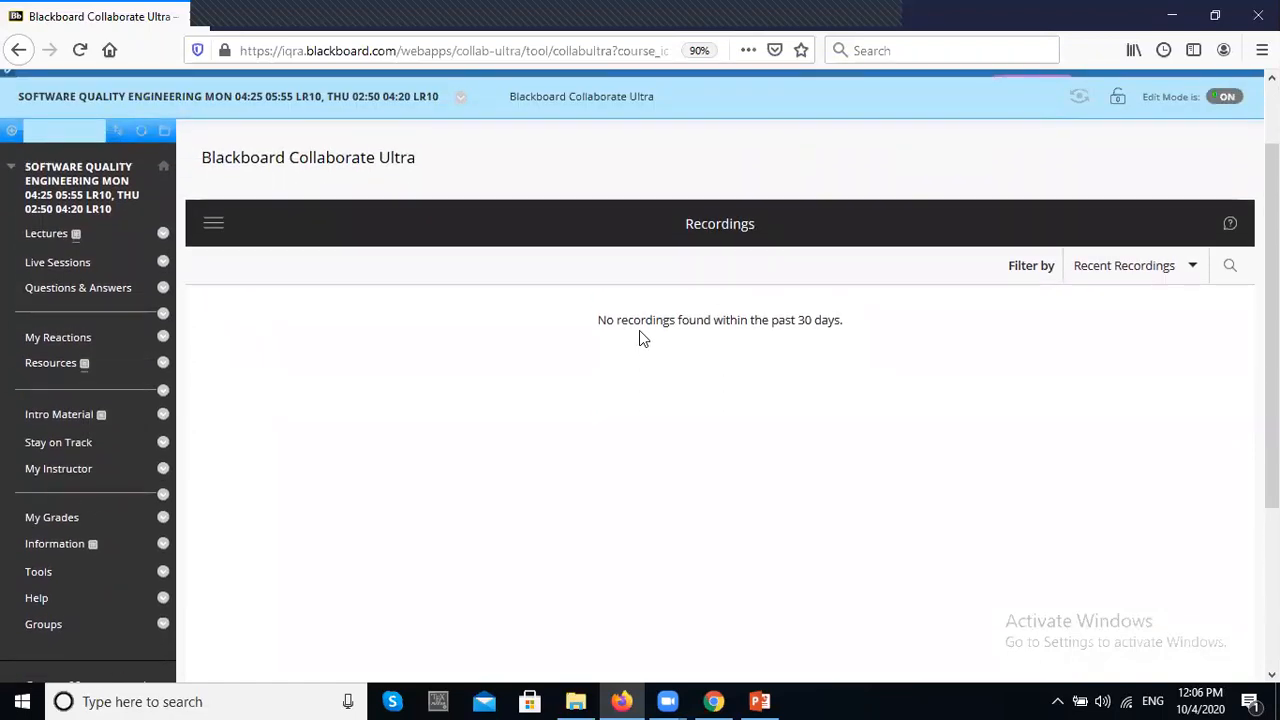
scroll(641, 338, "up", 2)
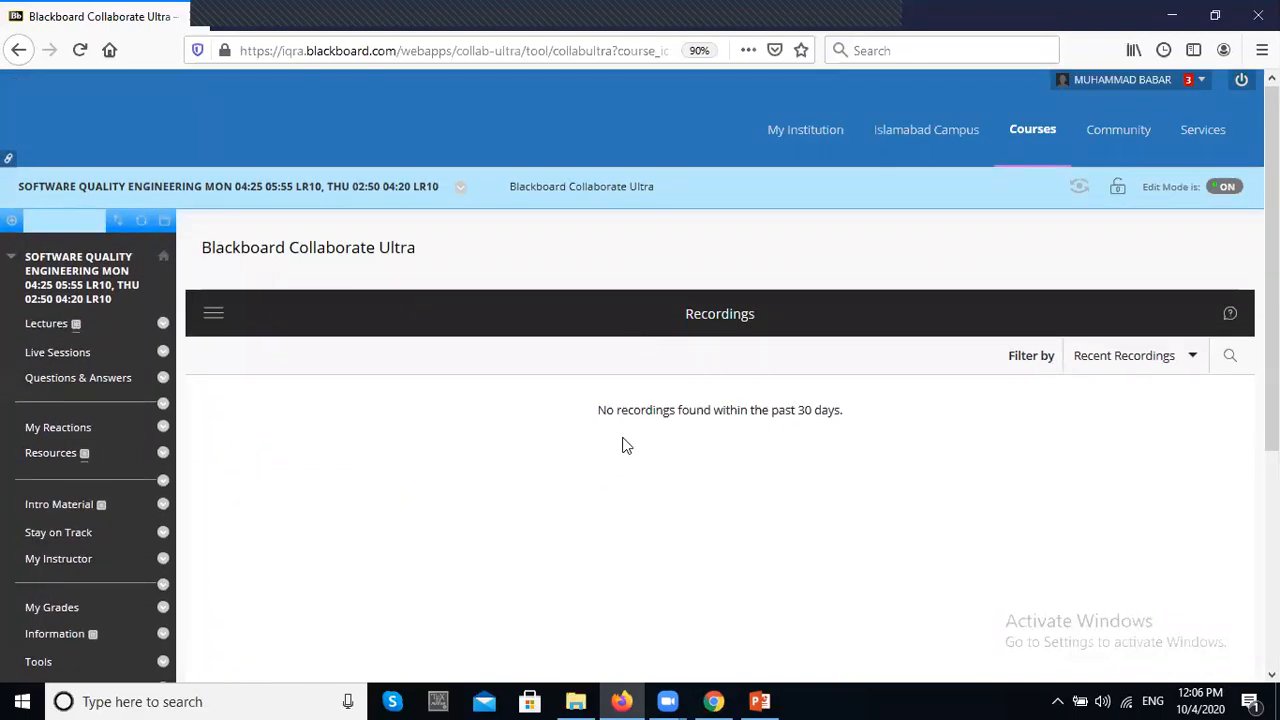
- Switch back to the Sessions list and look over the course's upcoming sessions
left_click(212, 322)
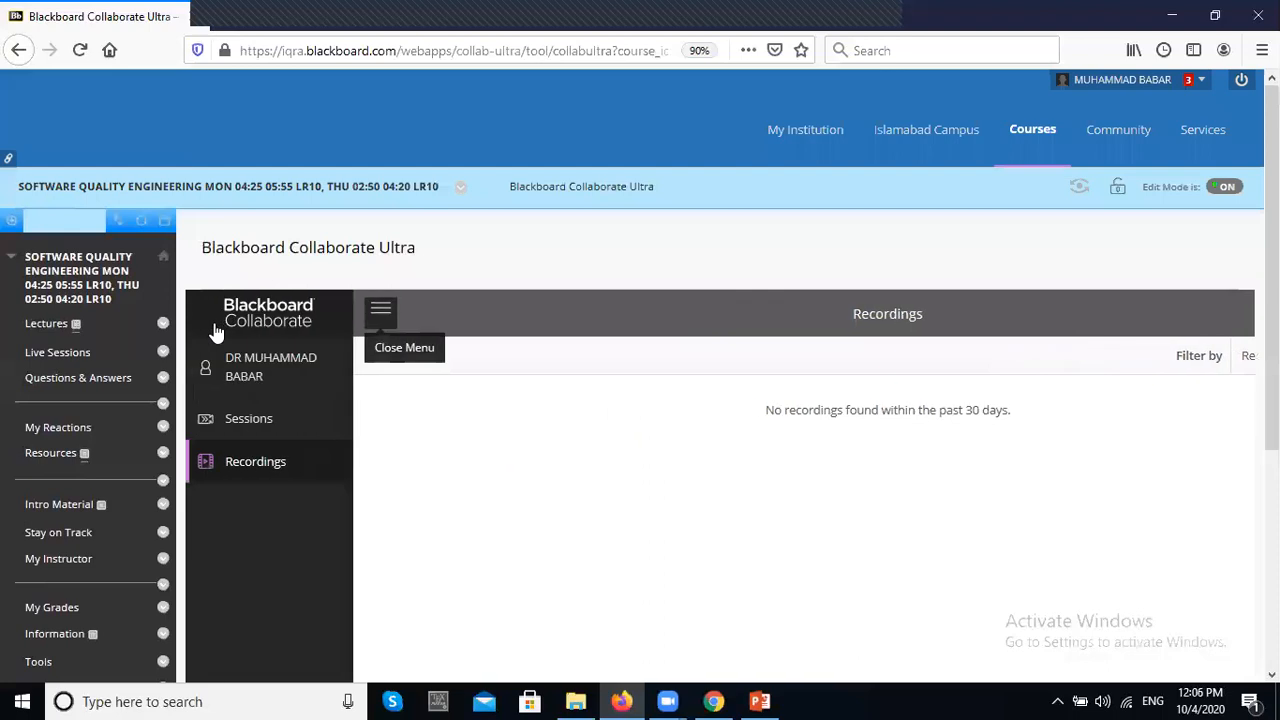
left_click(240, 420)
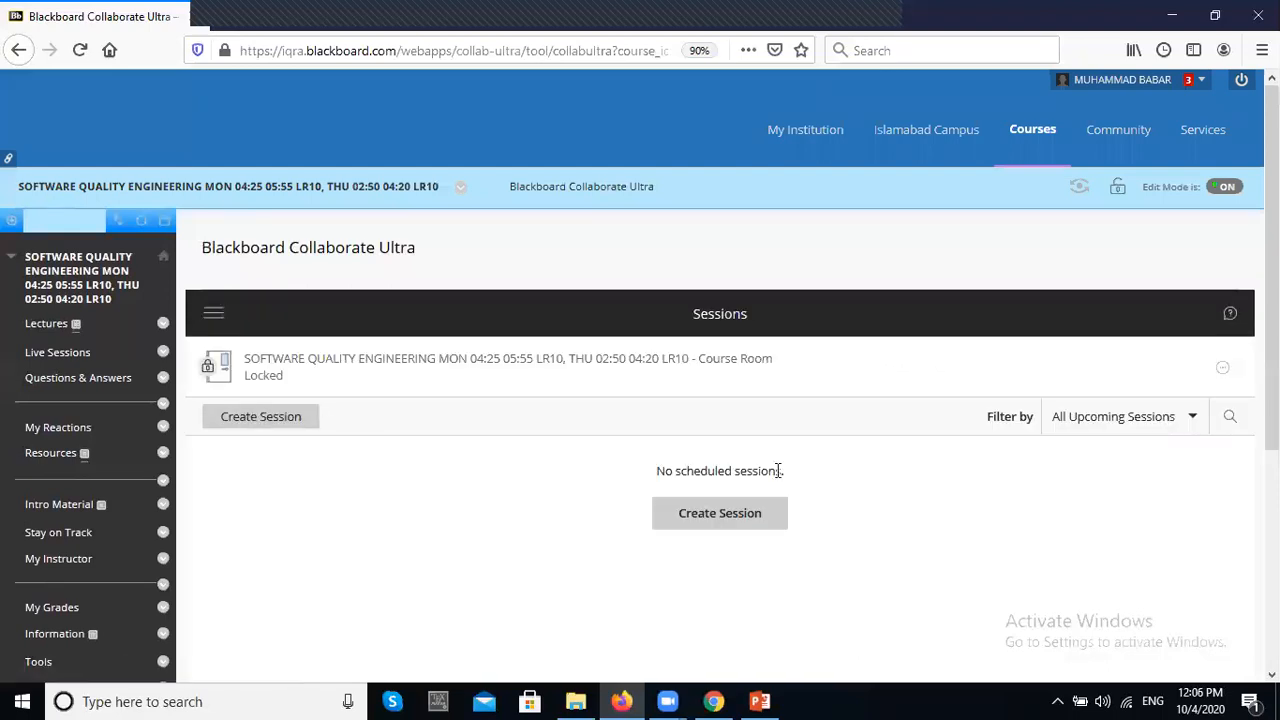
scroll(908, 495, "down", 3)
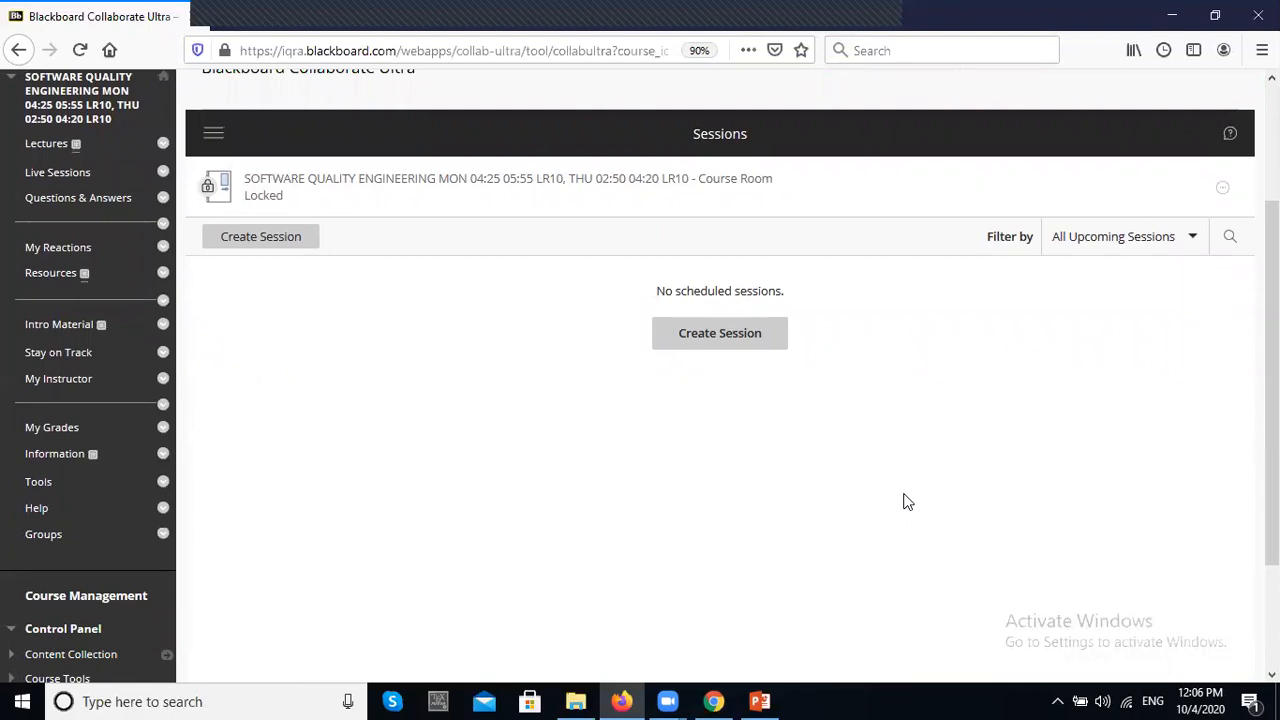
scroll(906, 503, "up", 3)
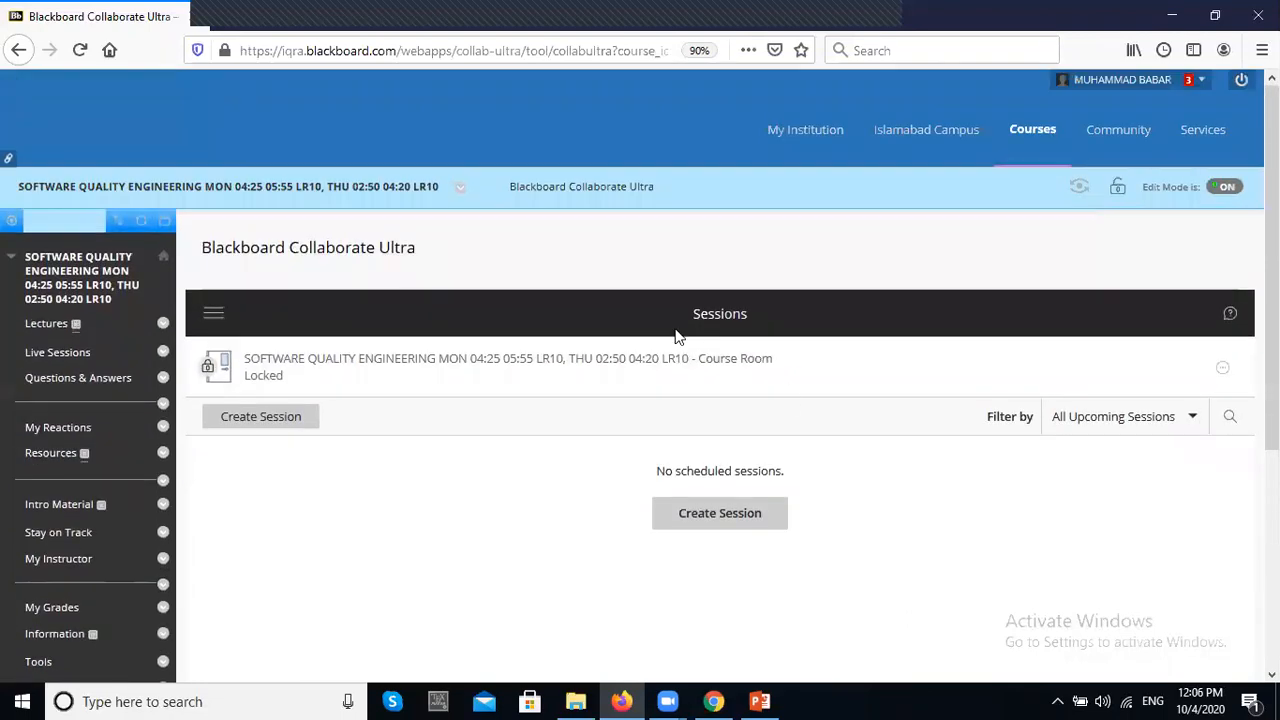
- Reopen the Recordings list, start watching First Class / recording_1 and return to the course's browser tab
left_click(205, 320)
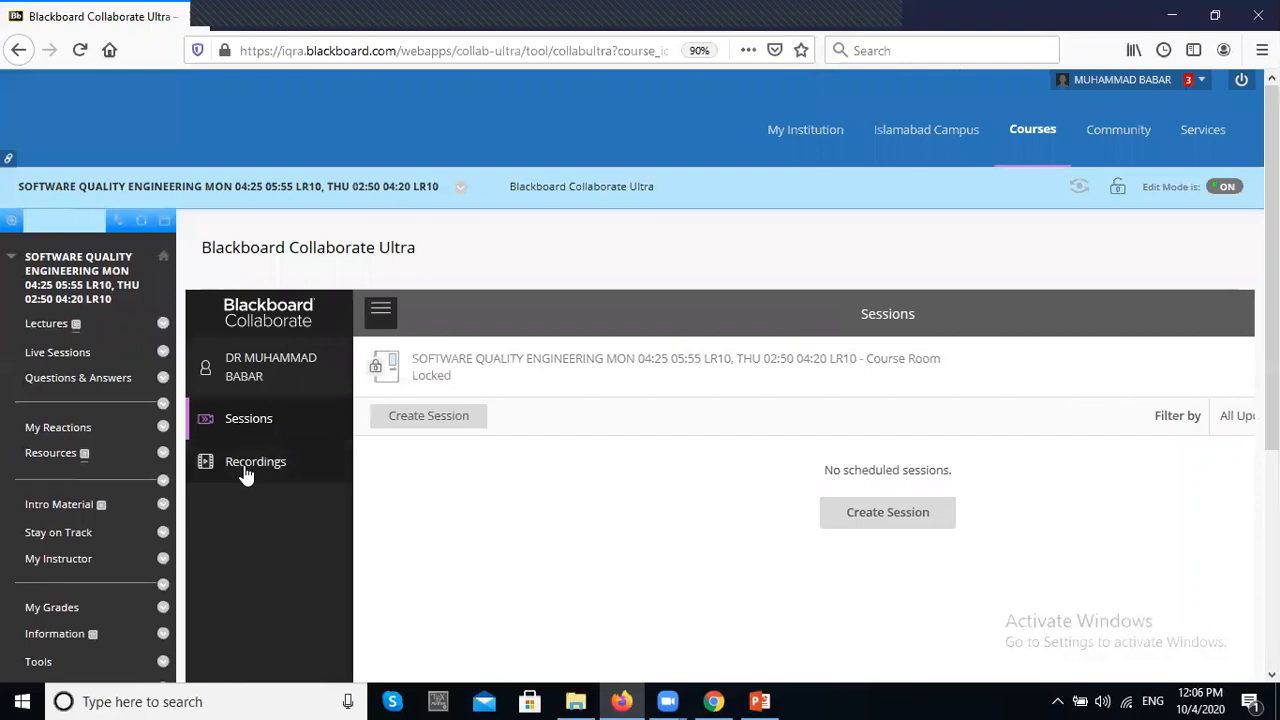
left_click(246, 461)
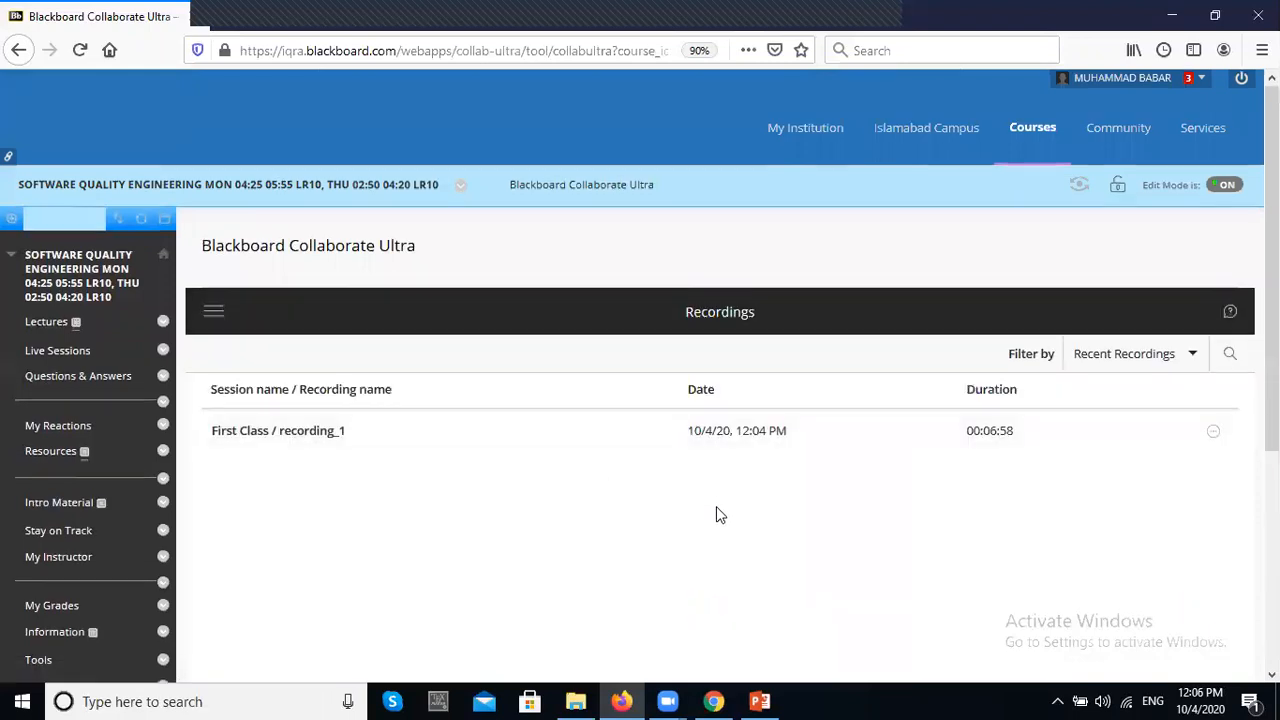
scroll(716, 506, "down", 2)
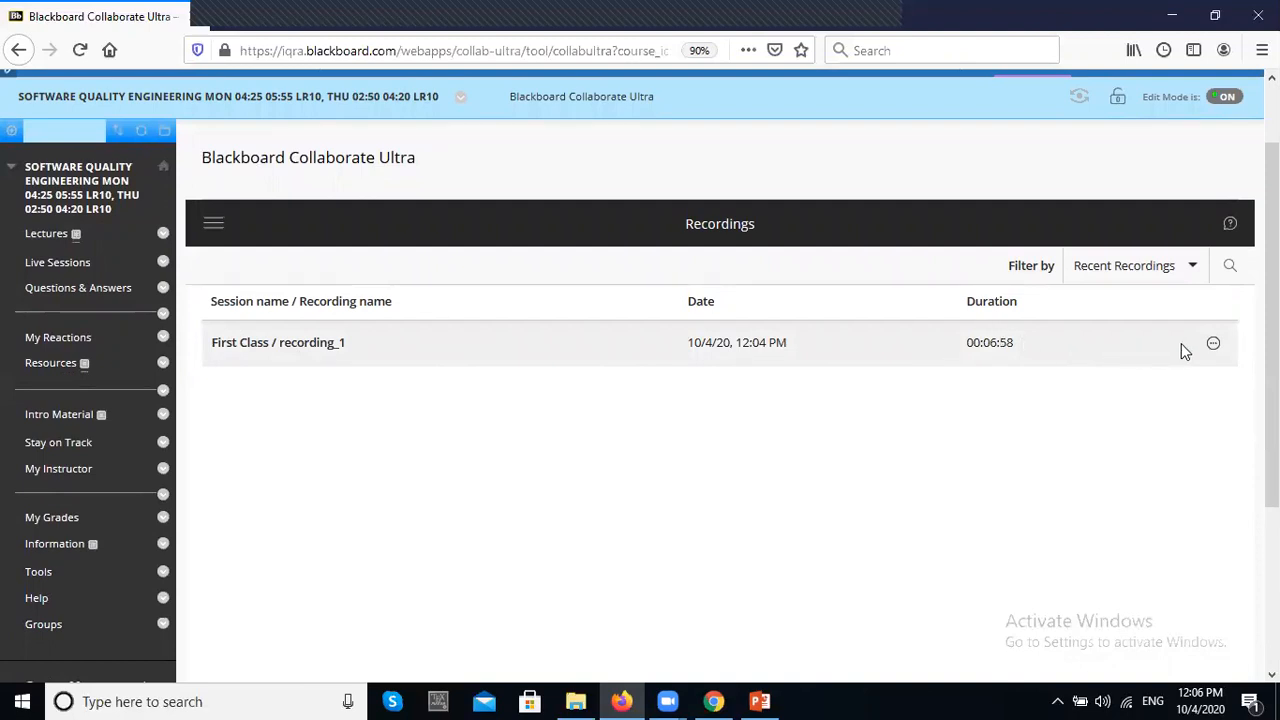
left_click(1212, 346)
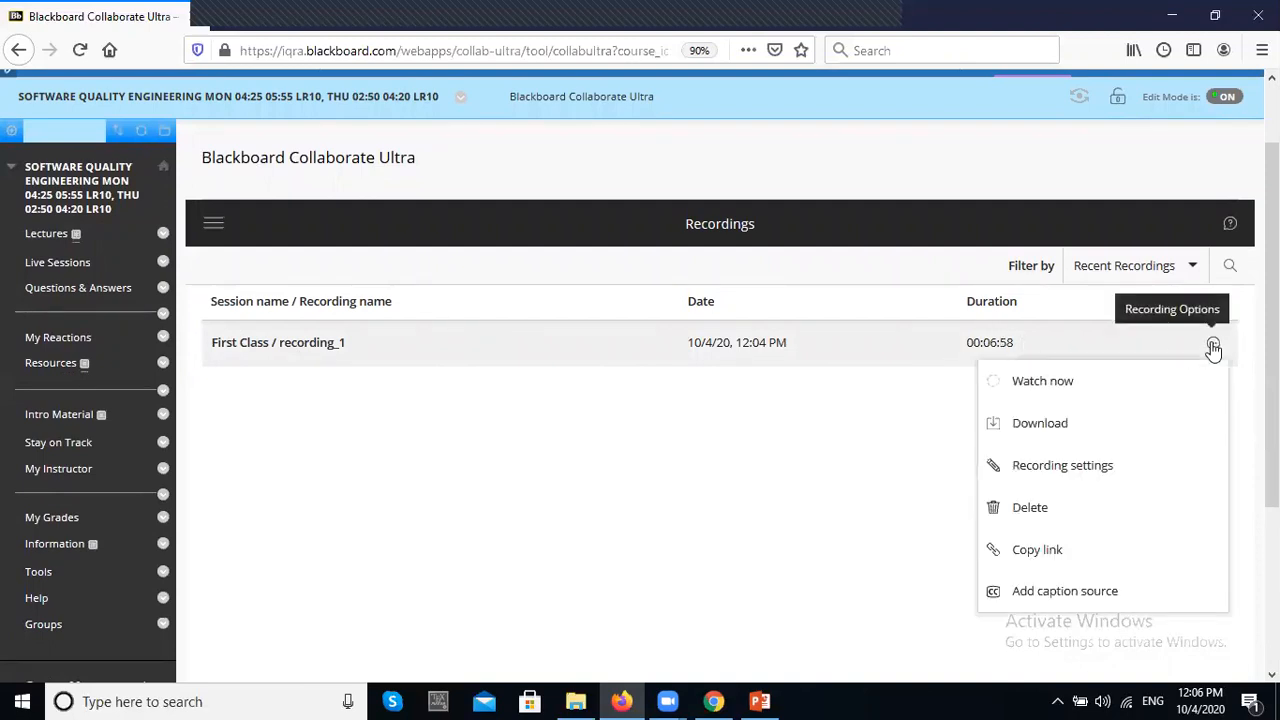
left_click(1012, 390)
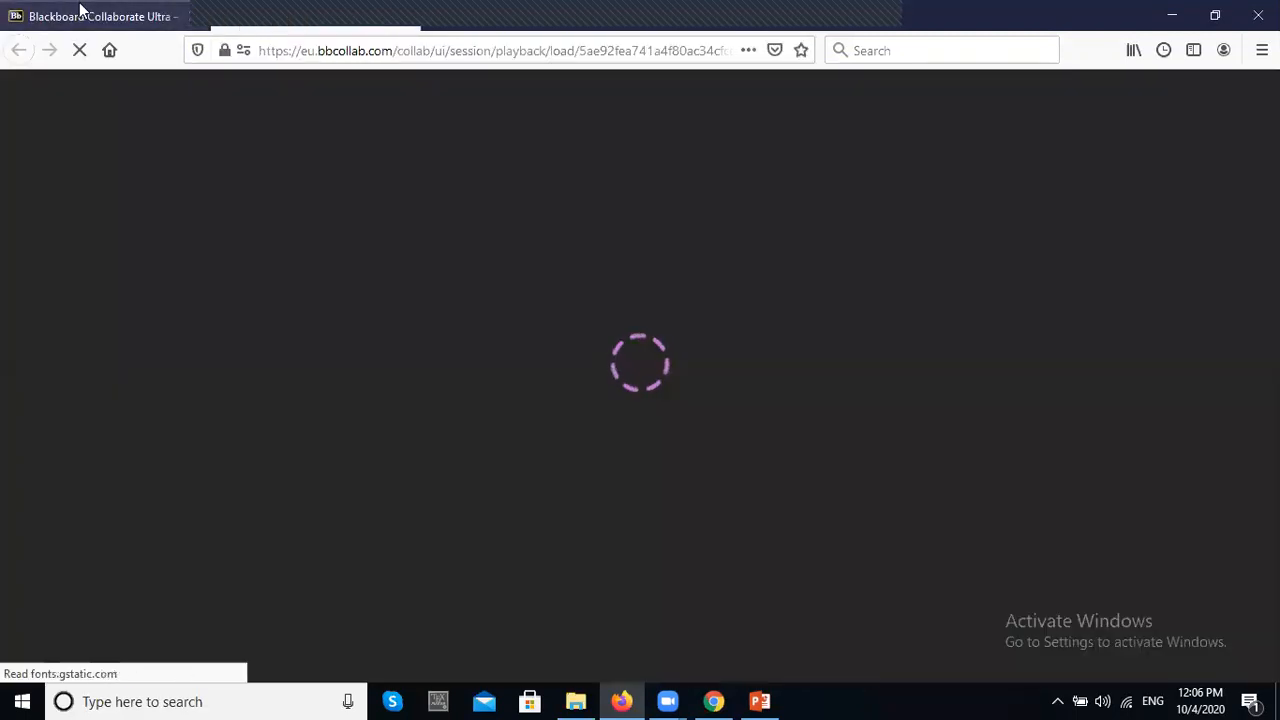
left_click(83, 11)
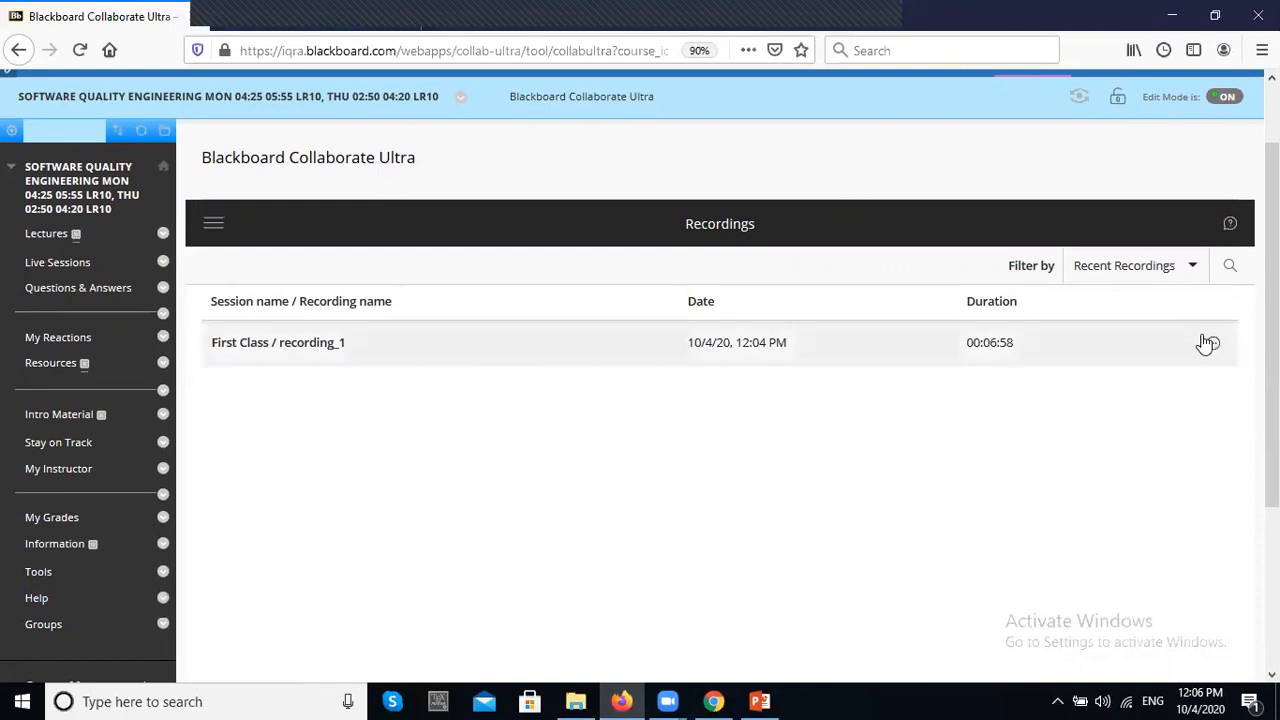
- Download First Class / recording_1 and save it as the file collab-recording.mp4
left_click(1210, 343)
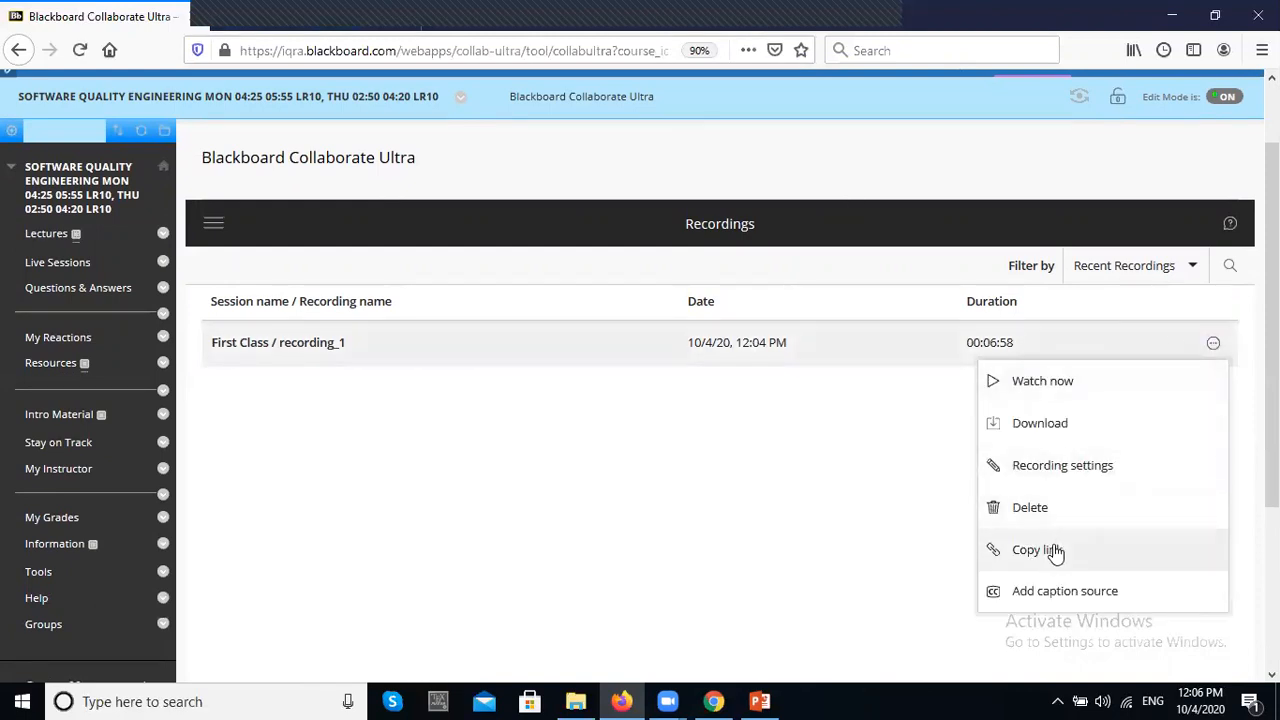
left_click(1027, 432)
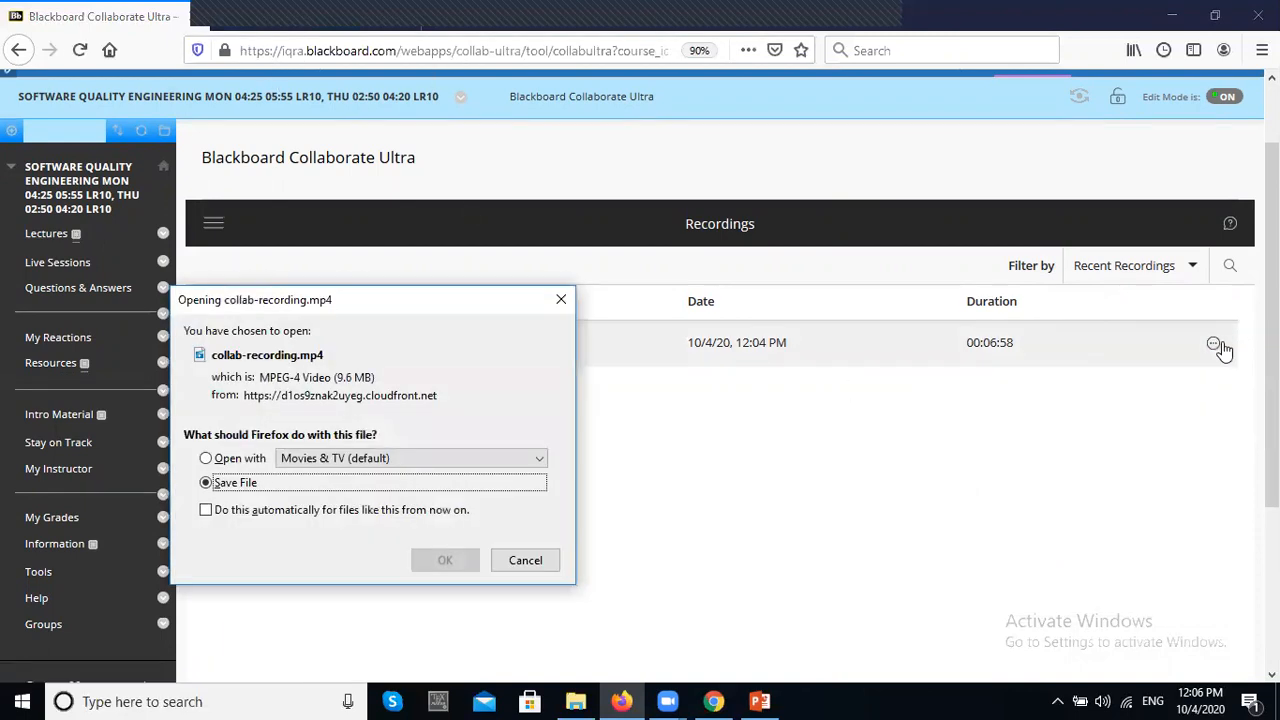
left_click(446, 561)
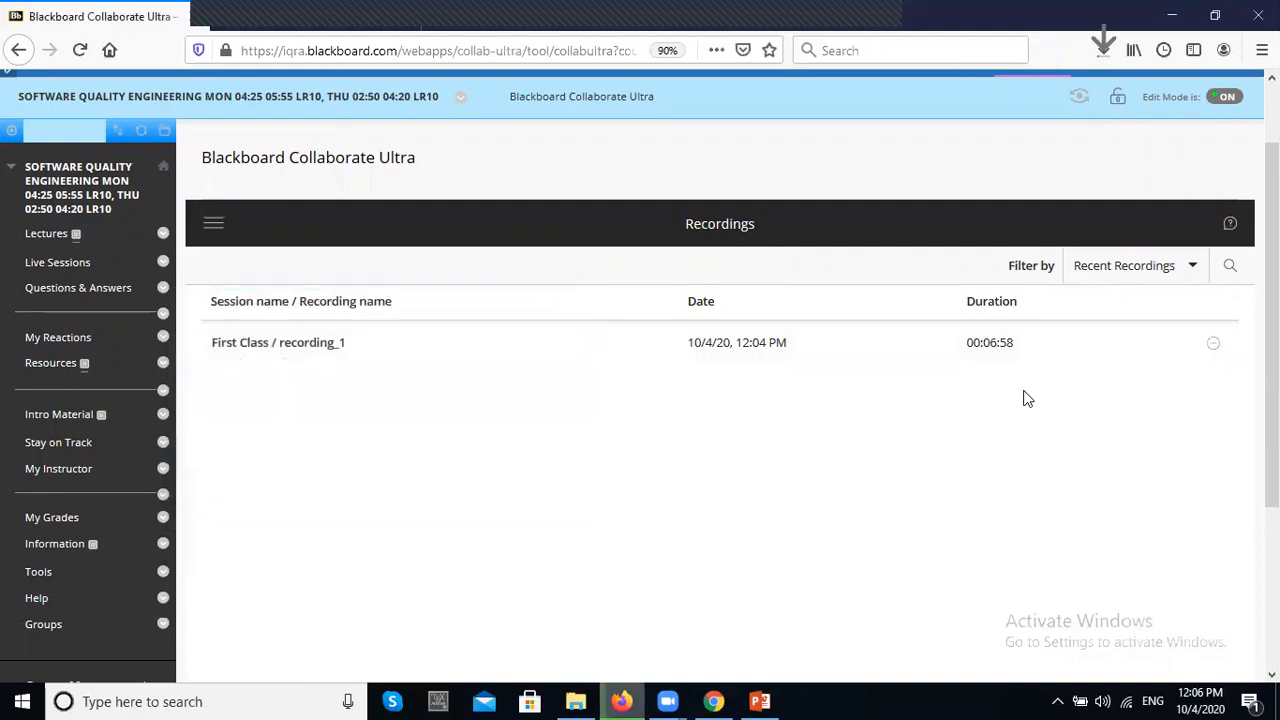
- Copy the link of First Class / recording_1, open it in a new Chrome tab and return to the Recordings list in Firefox
left_click(1214, 346)
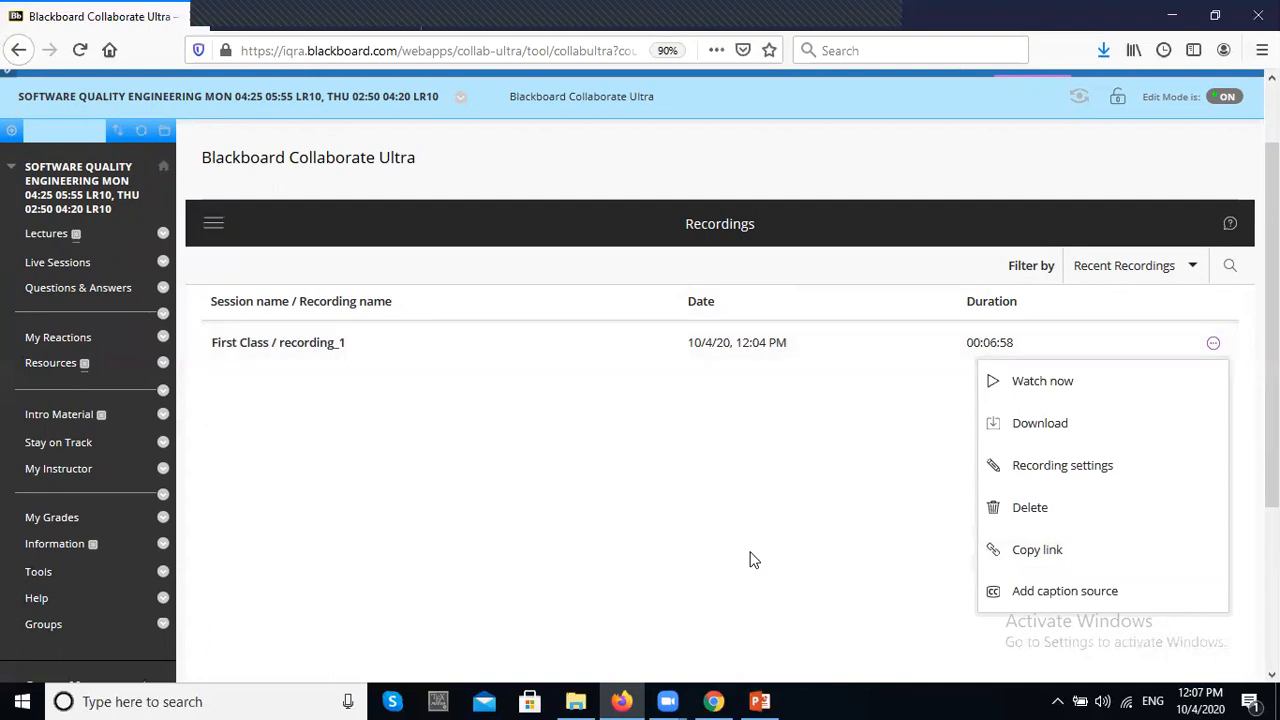
left_click(1040, 552)
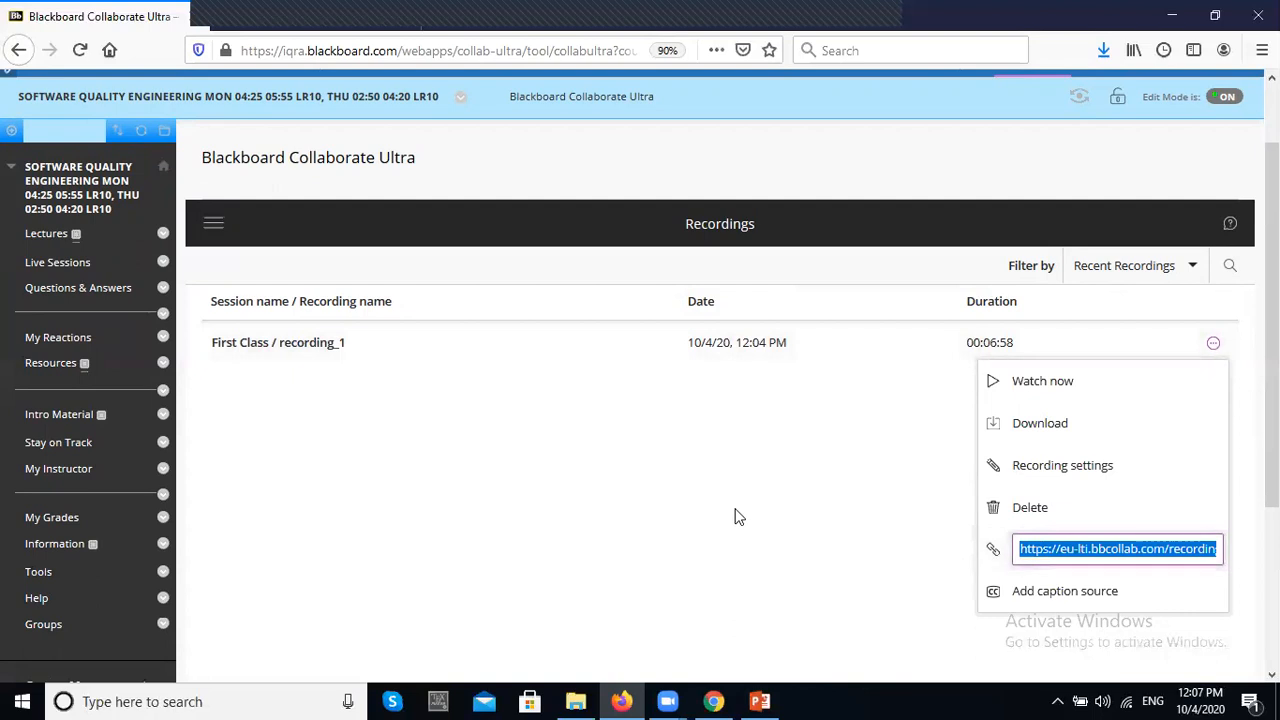
left_click(713, 701)
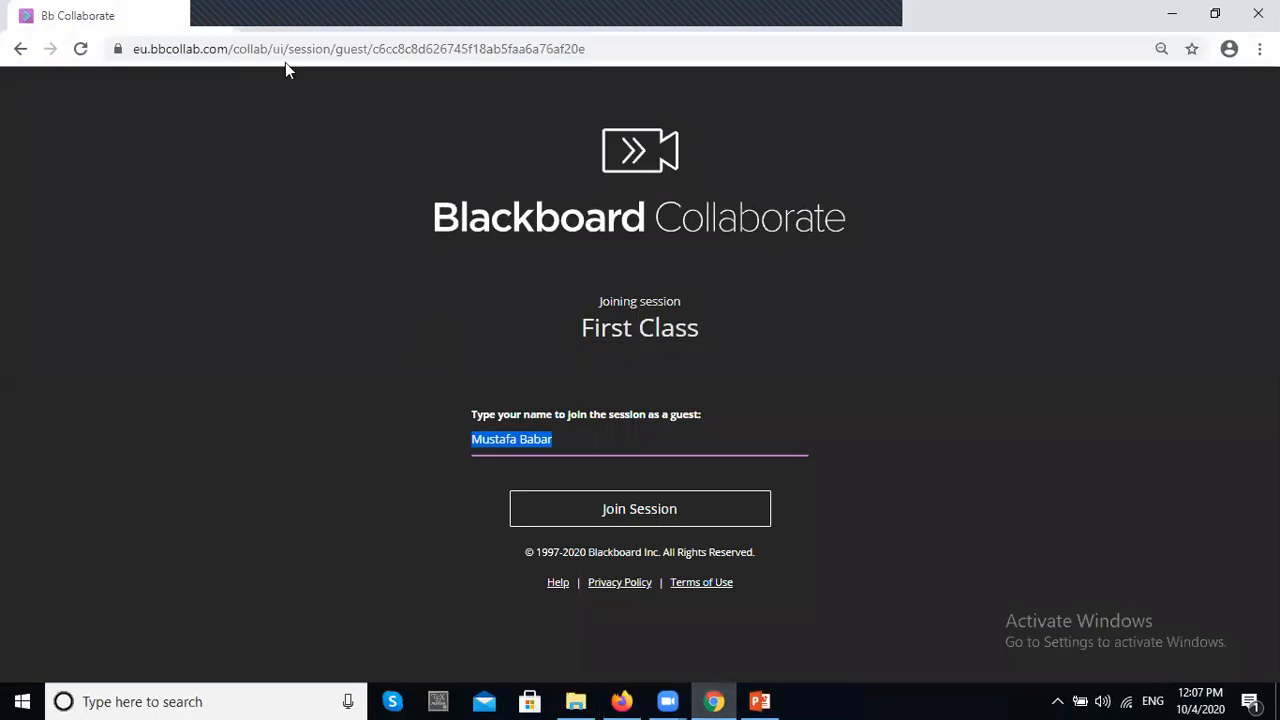
left_click(256, 24)
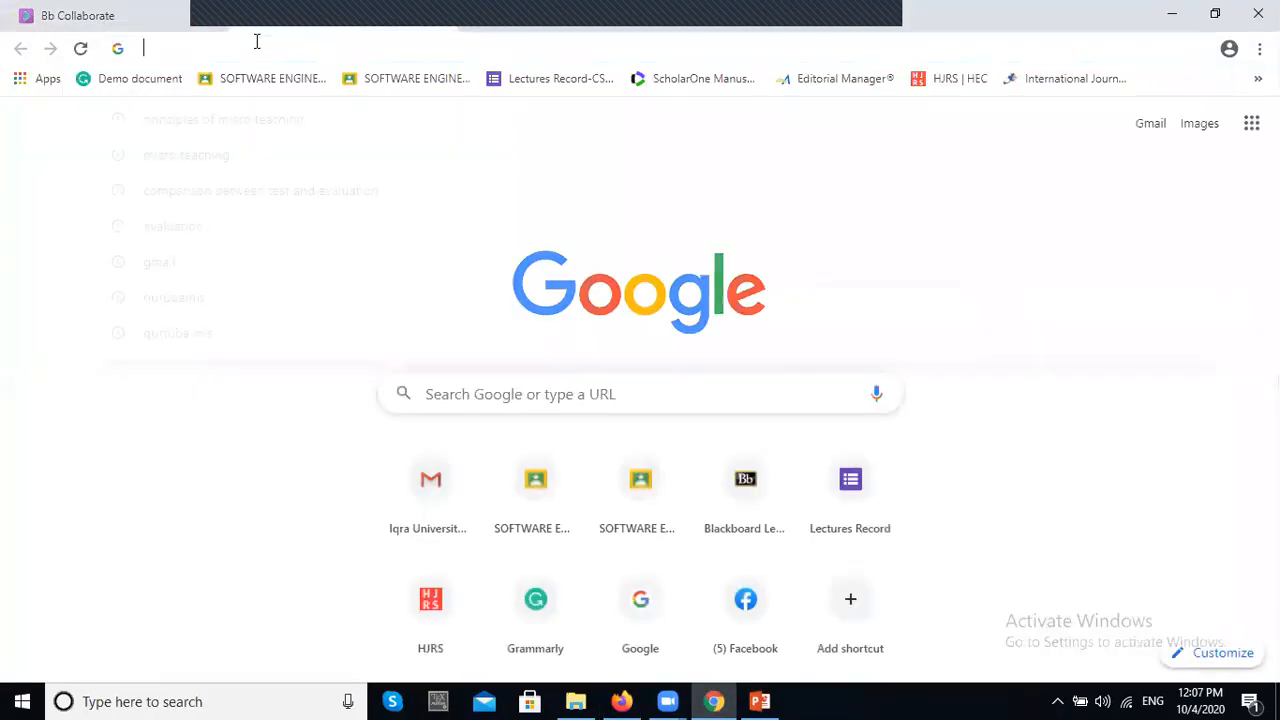
left_click(256, 41)
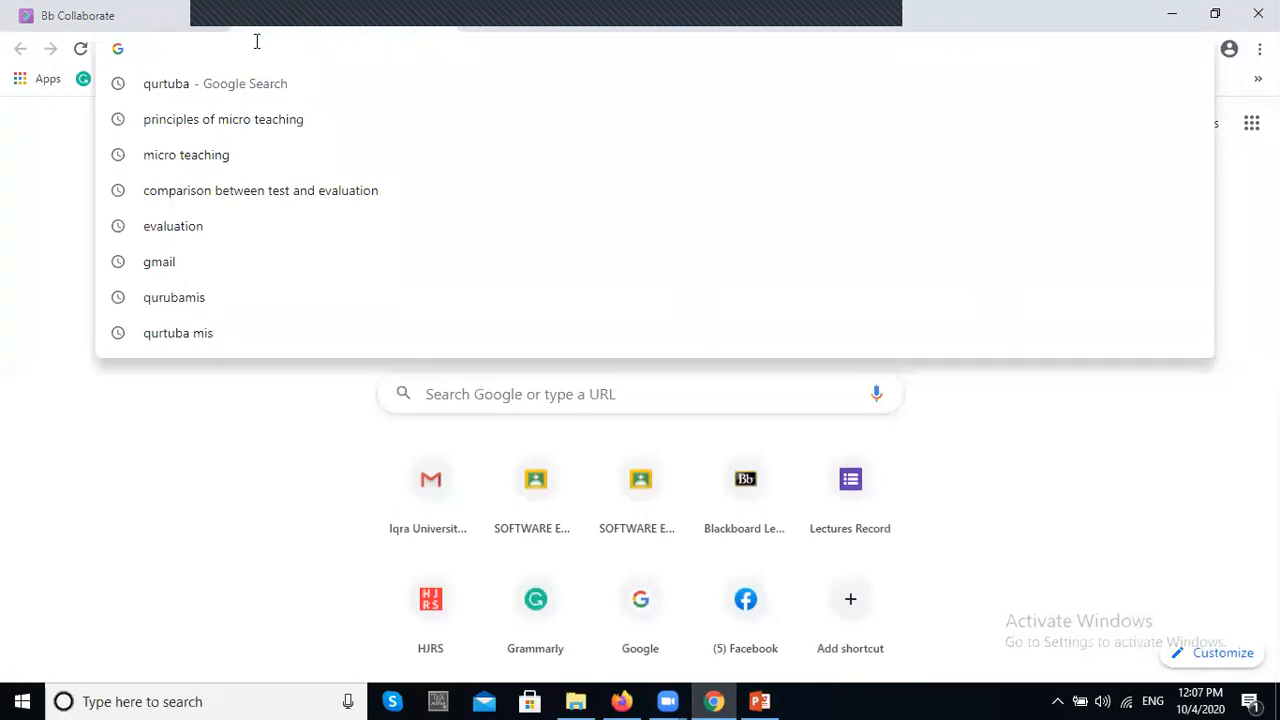
key("ctrl+v")
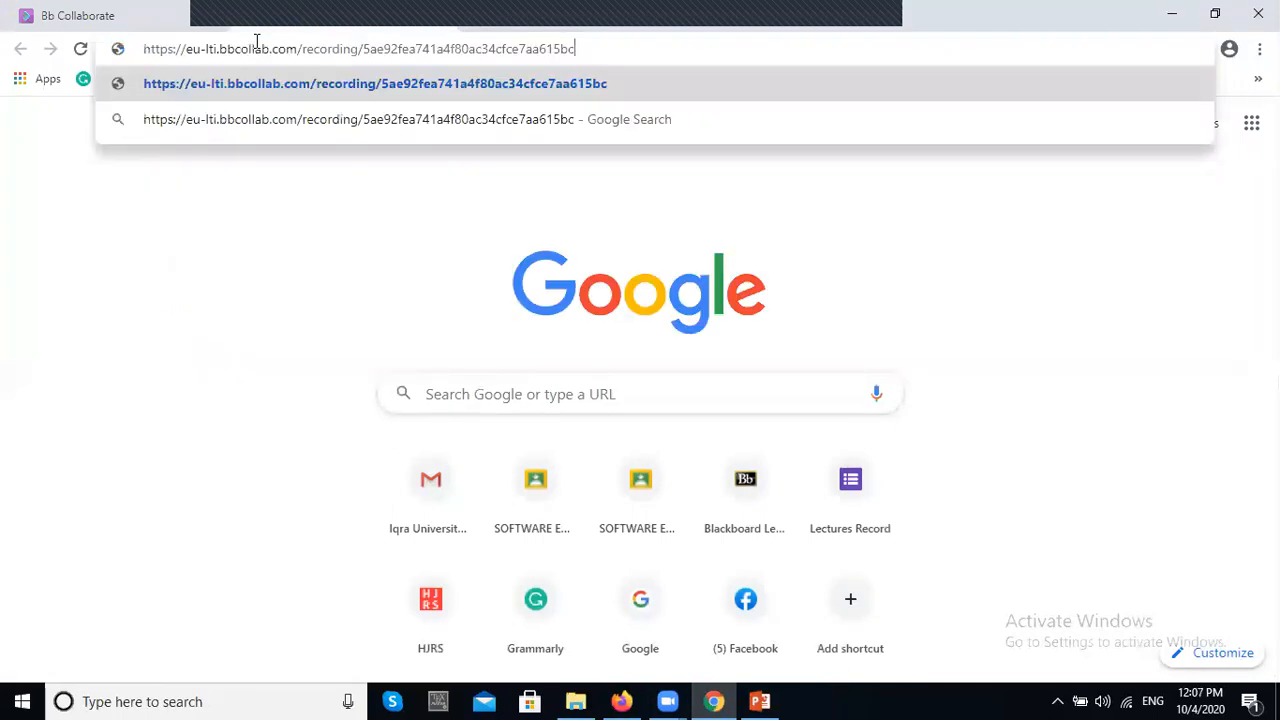
key("Return")
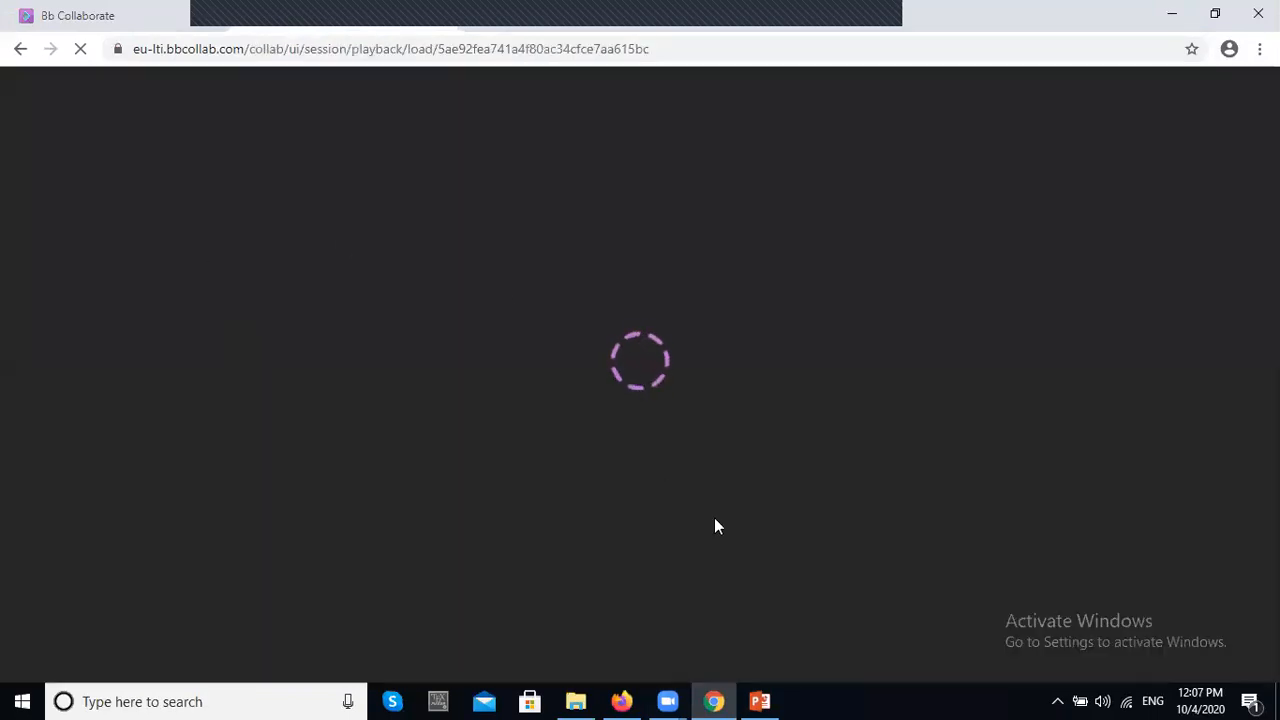
left_click(1172, 12)
left_click(836, 522)
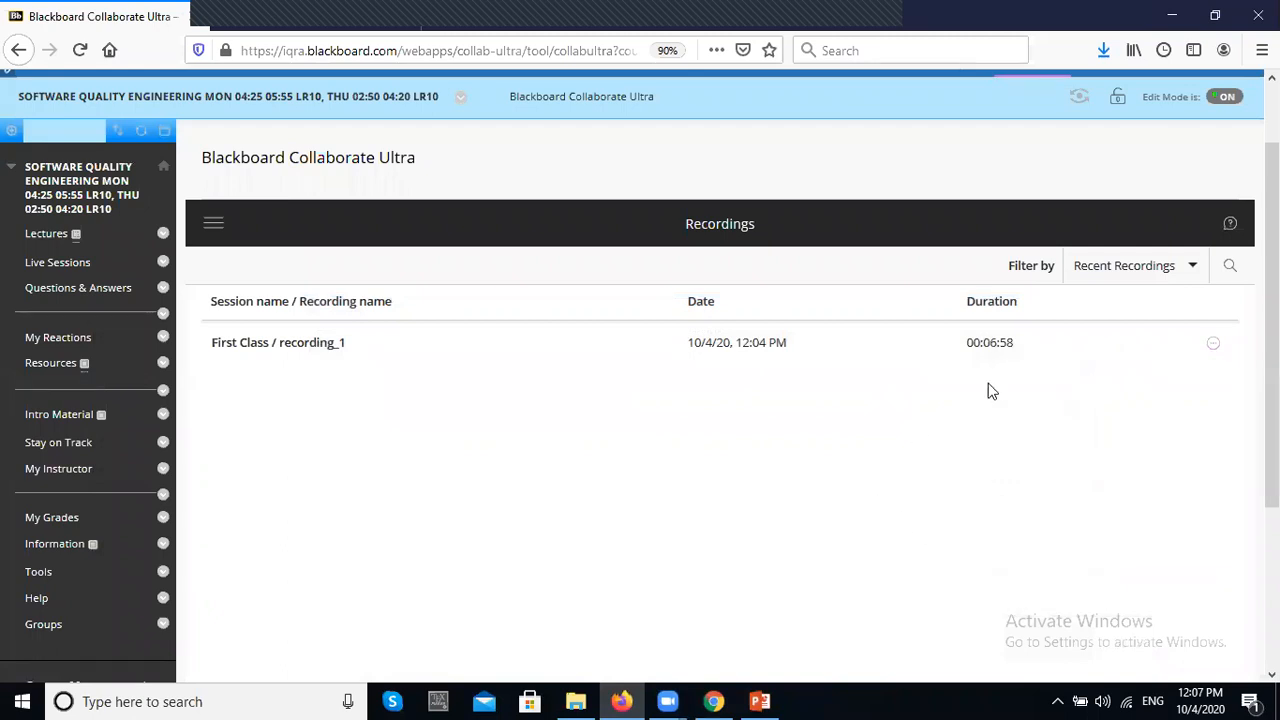
- Open the course's Live Sessions page and look over its Sessions list
scroll(636, 500, "up", 2)
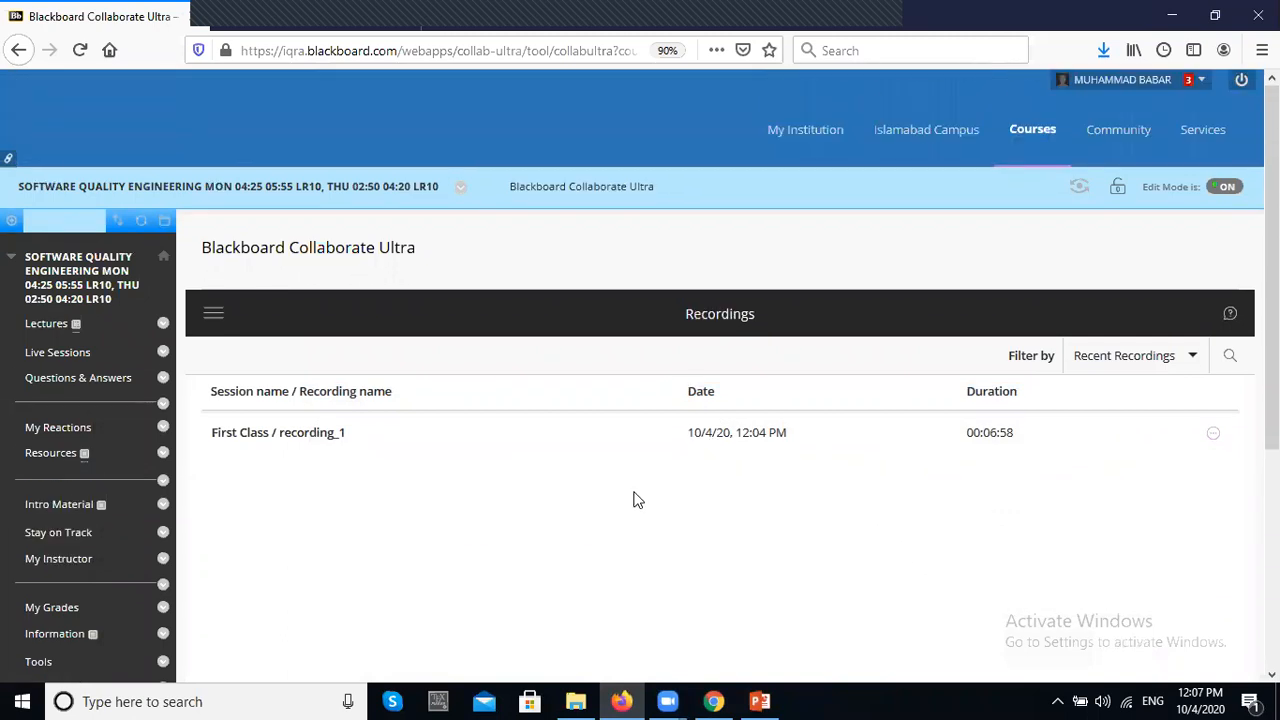
left_click(57, 357)
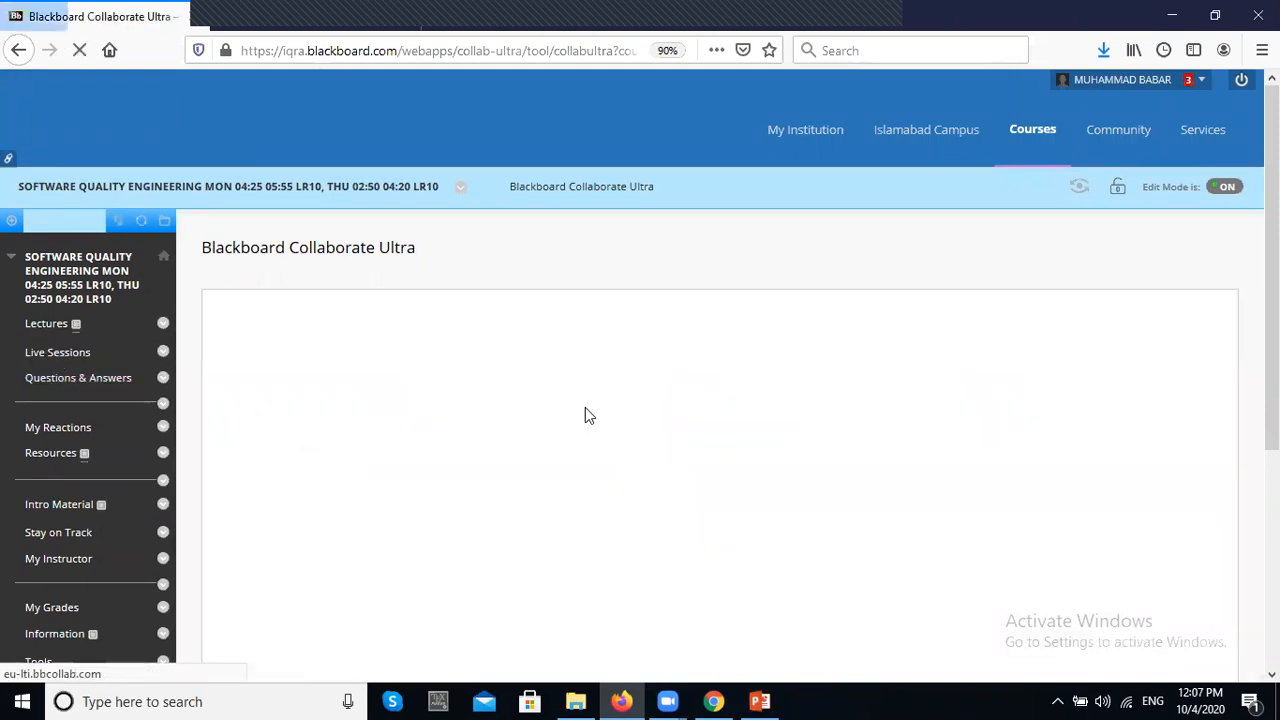
scroll(590, 425, "down", 3)
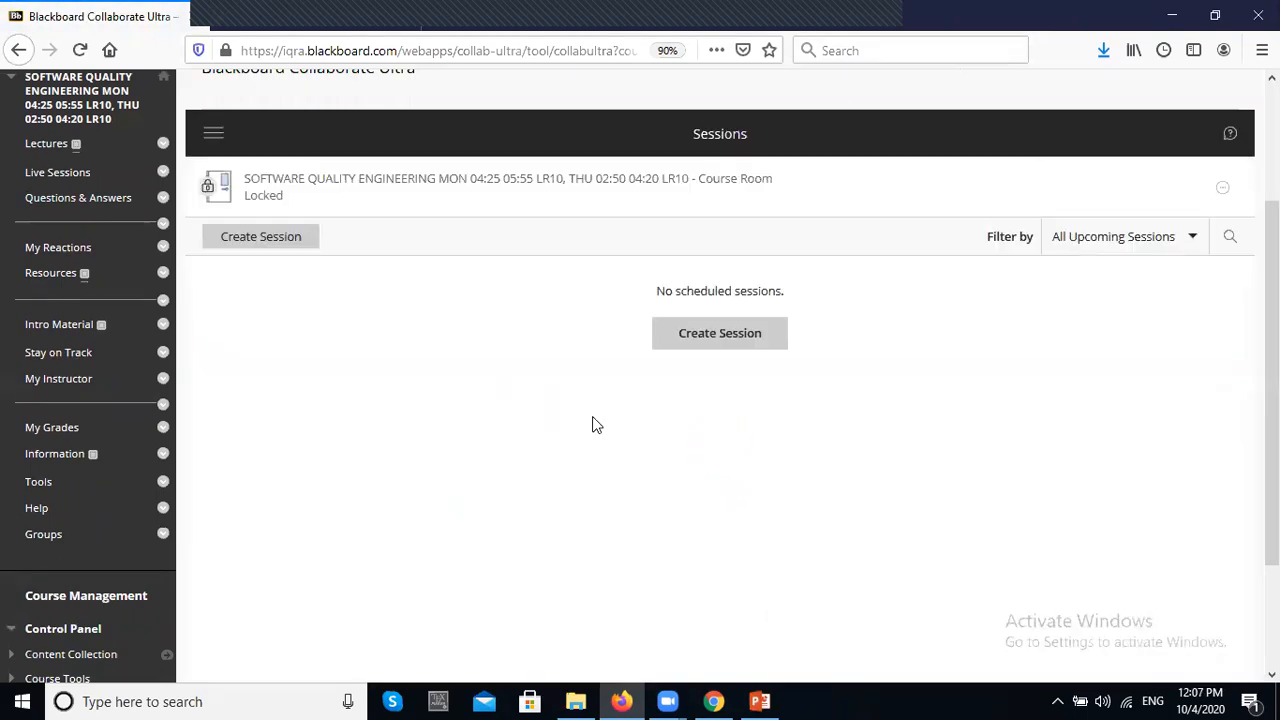
scroll(592, 427, "up", 3)
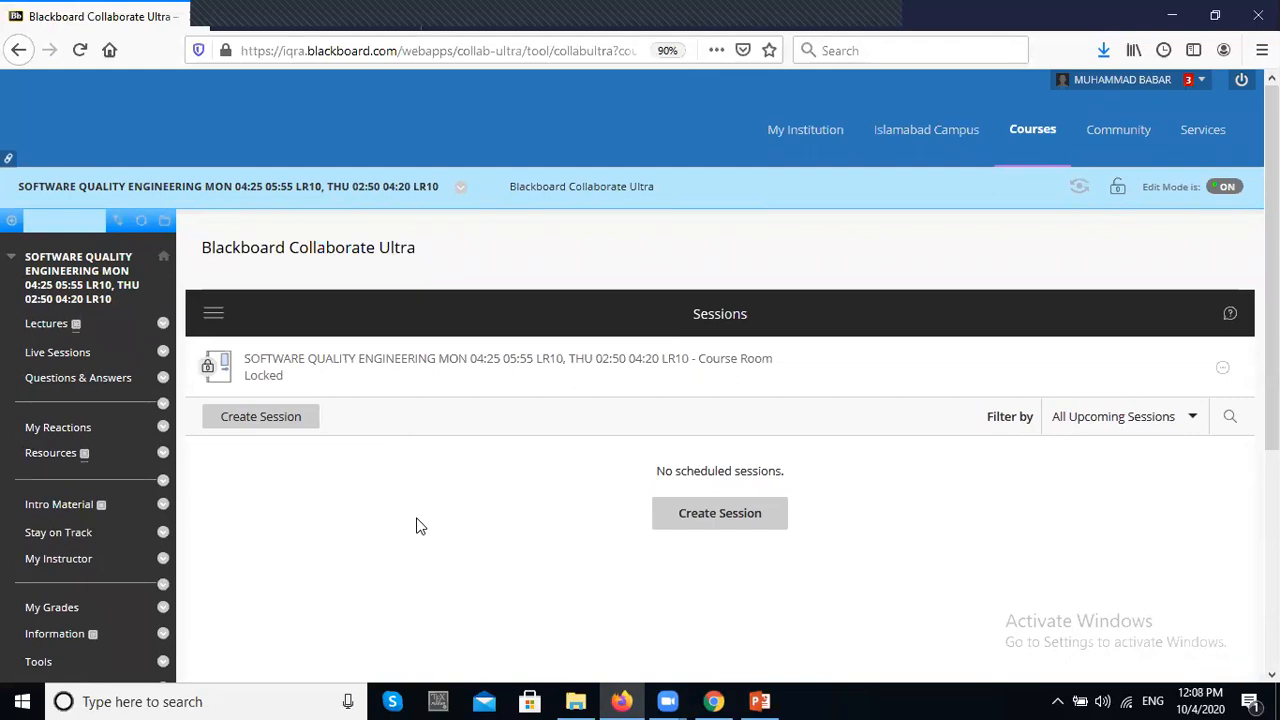
scroll(420, 527, "down", 6)
scroll(296, 366, "up", 6)
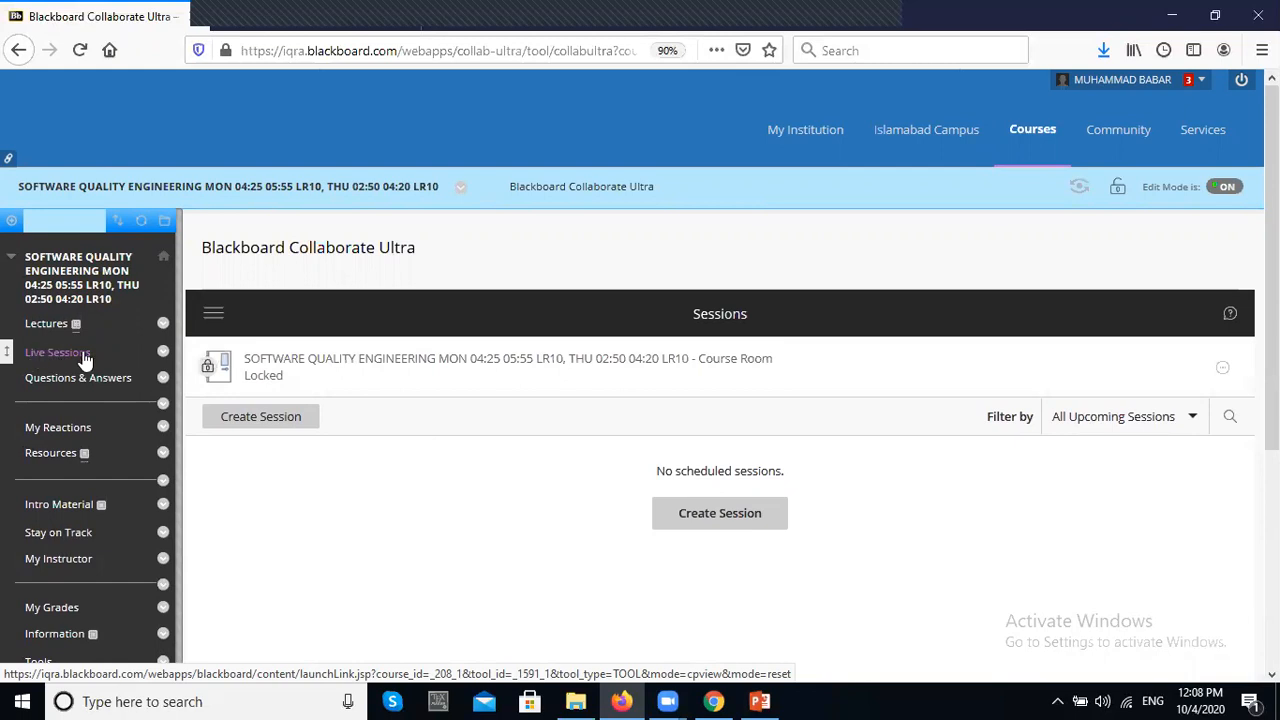
- View the link options for Live Sessions in the course menu and close them without changes
left_click(162, 353)
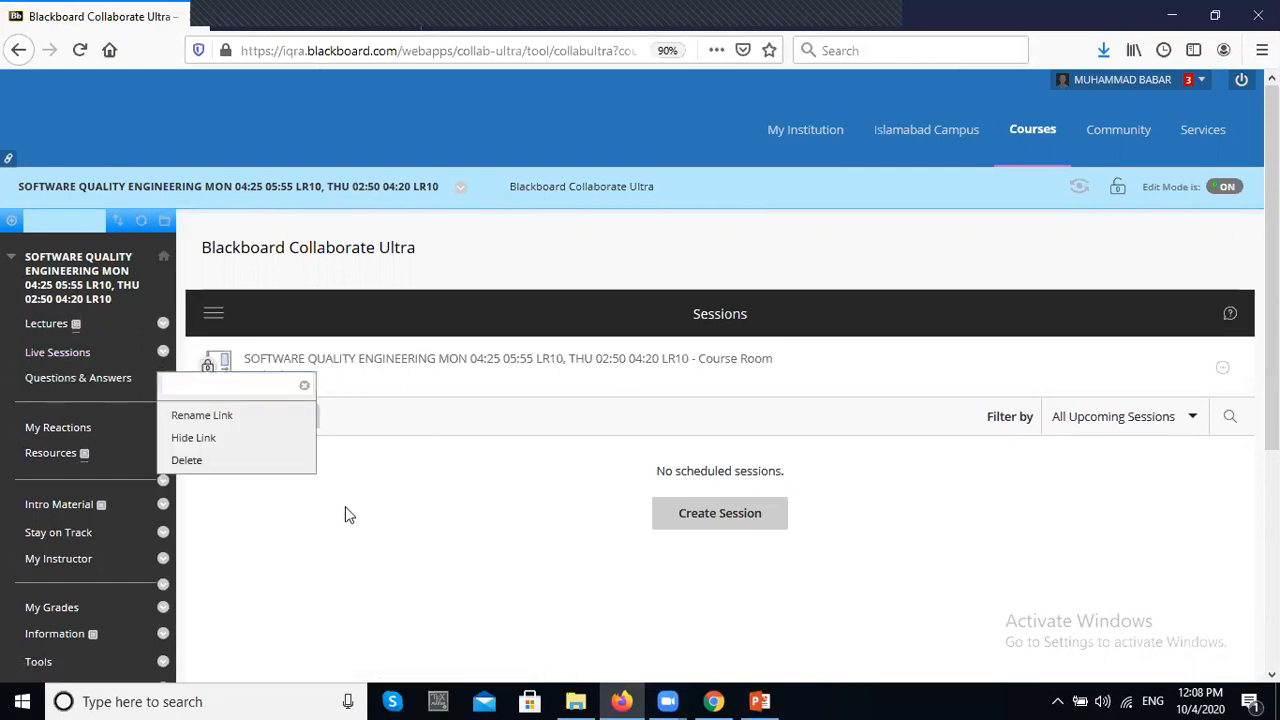
scroll(345, 506, "down", 2)
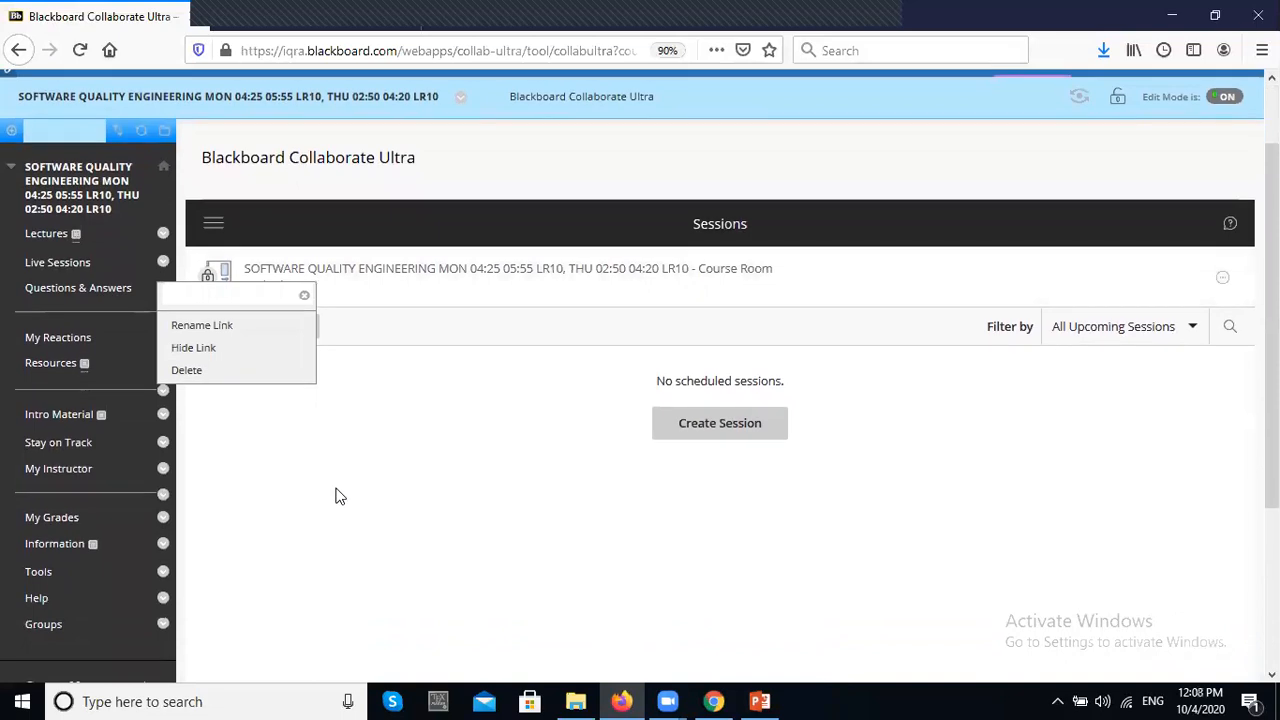
left_click(305, 297)
scroll(190, 370, "down", 4)
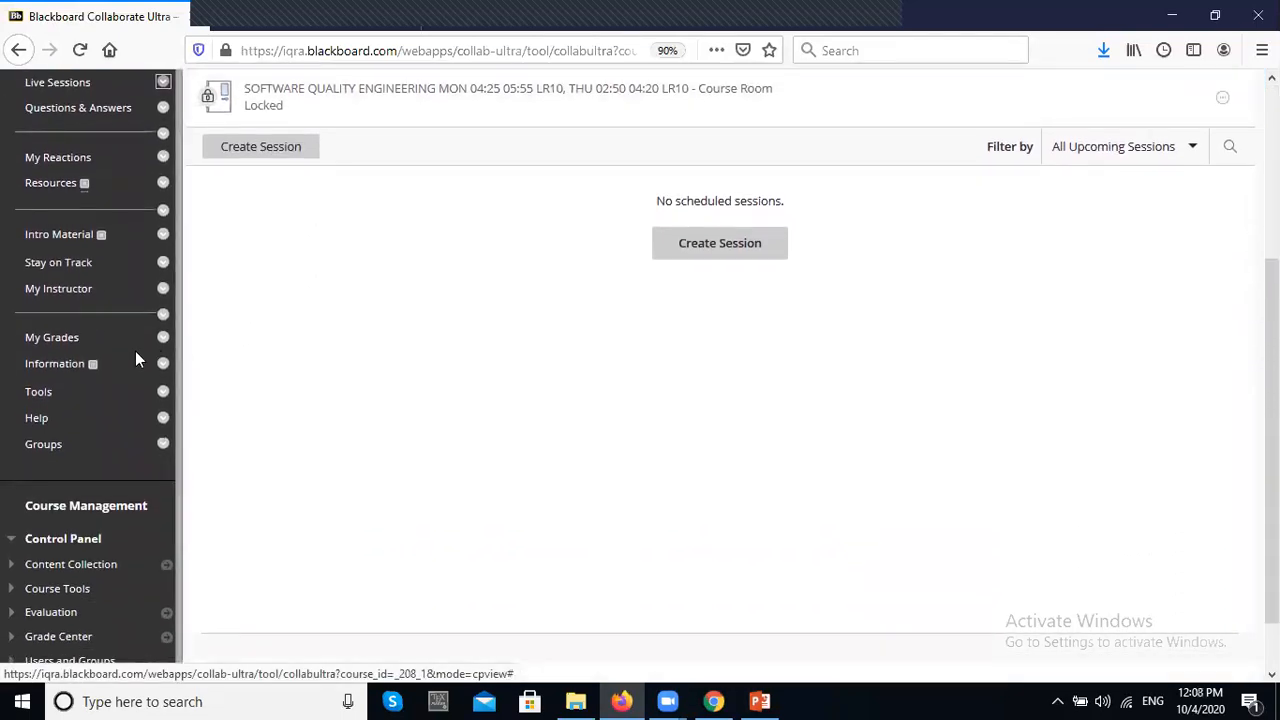
- Open Blackboard Collaborate Ultra from the Course Tools list under Course Management and return to the course's Live Sessions page
scroll(137, 360, "up", 5)
scroll(137, 391, "down", 7)
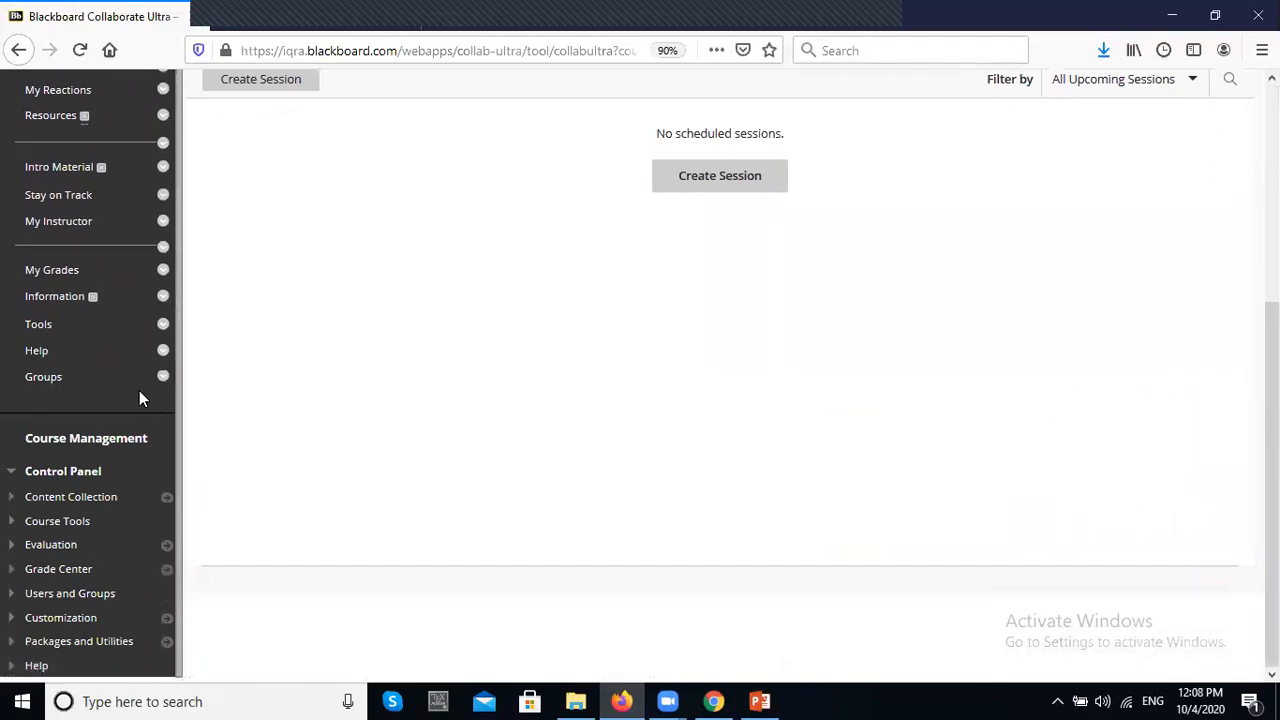
left_click(38, 524)
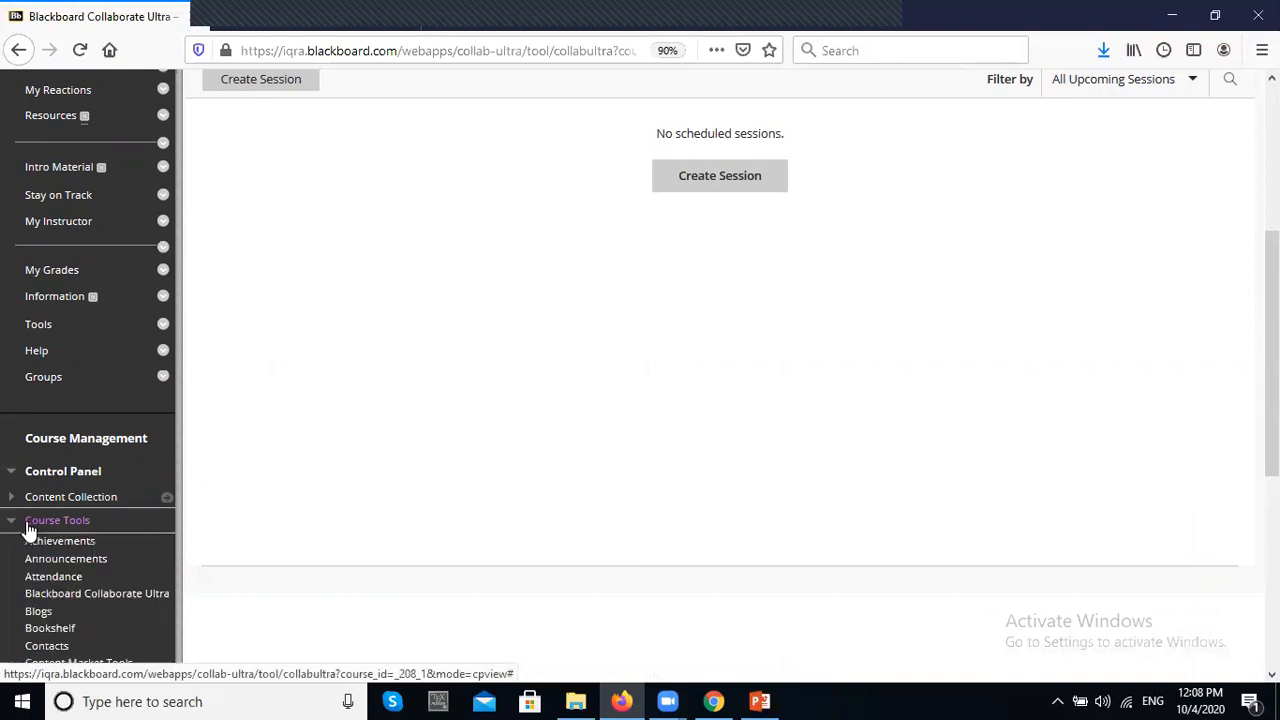
scroll(124, 365, "down", 3)
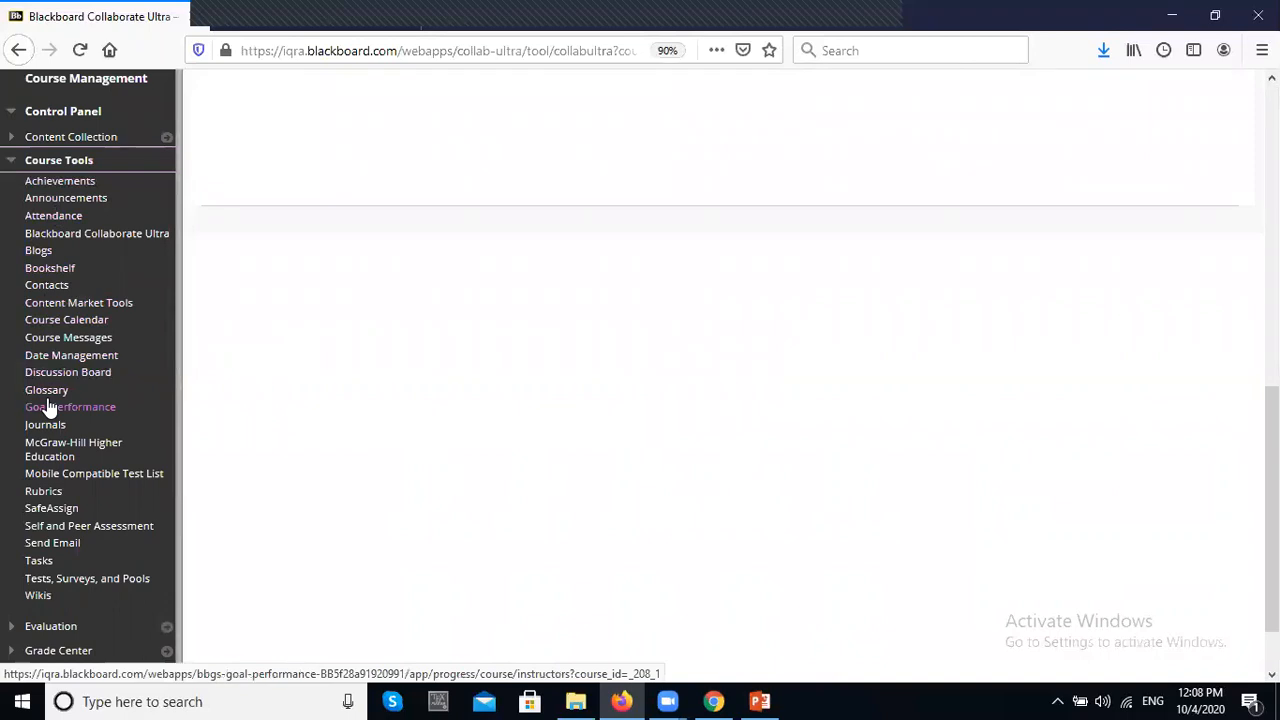
left_click(95, 244)
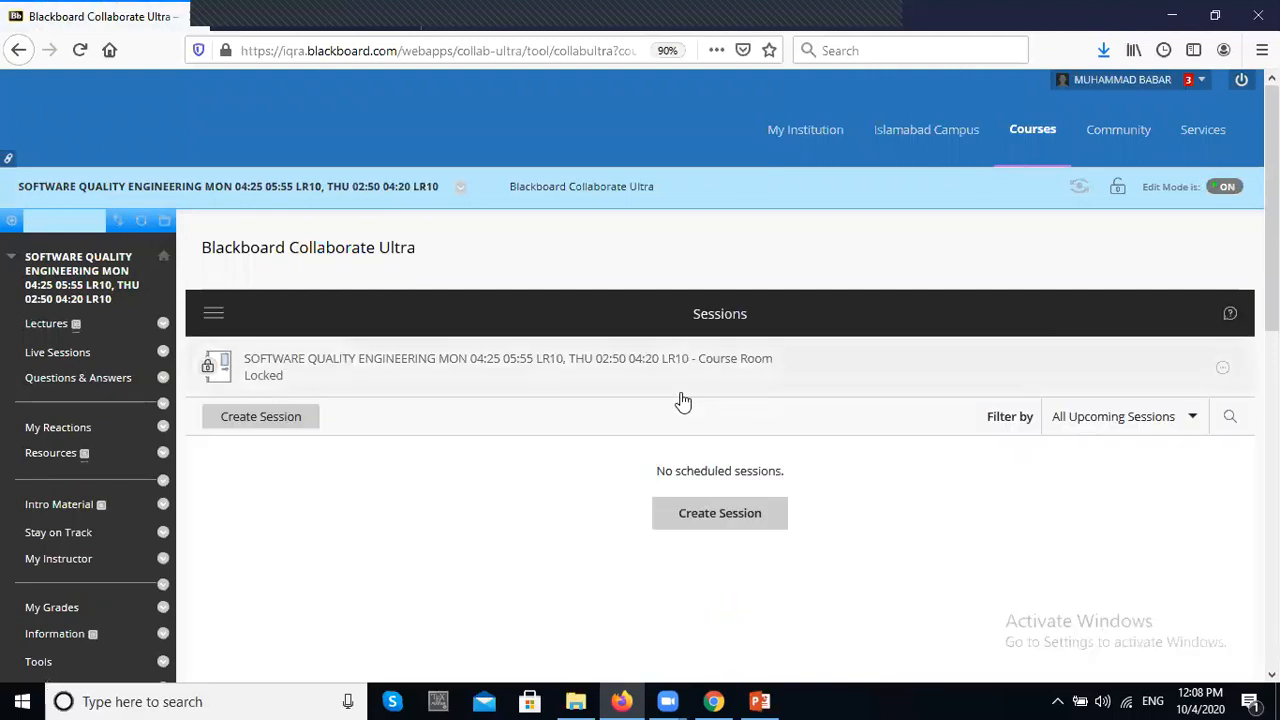
left_click(53, 356)
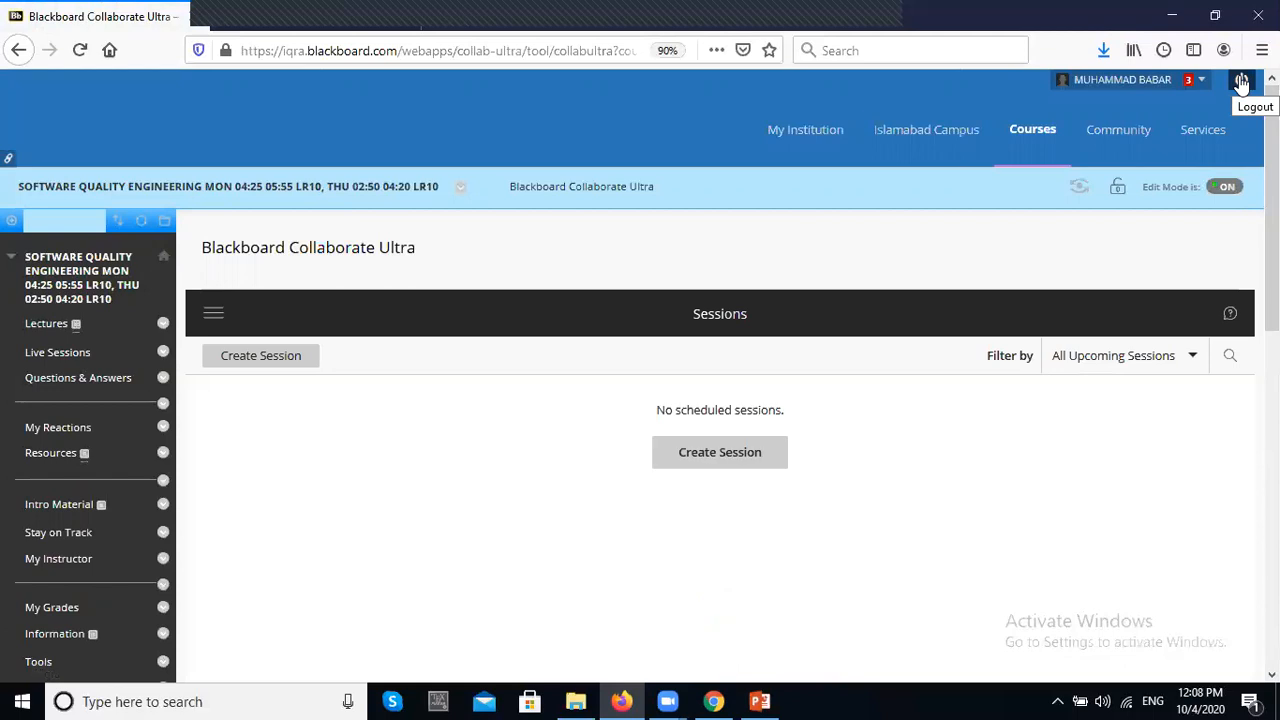
- Log out of Blackboard Learn and bring up the previews of the open Zoom windows
left_click(1241, 82)
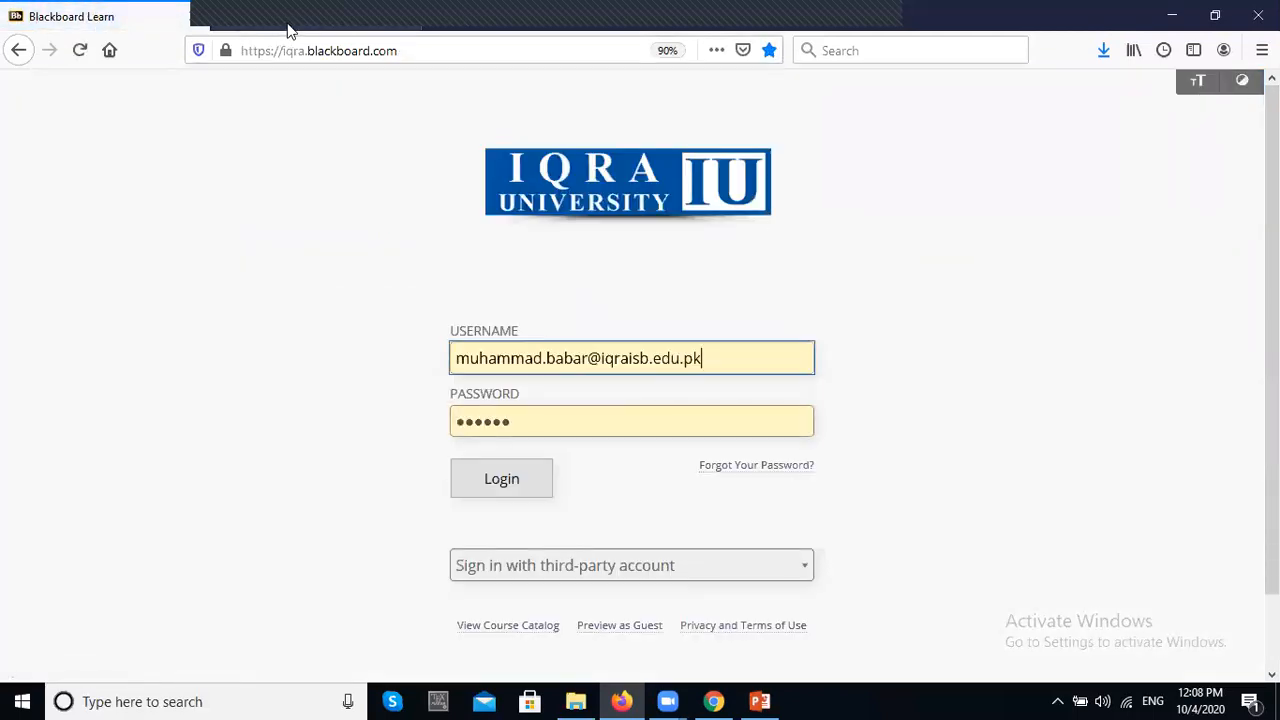
left_click(668, 701)
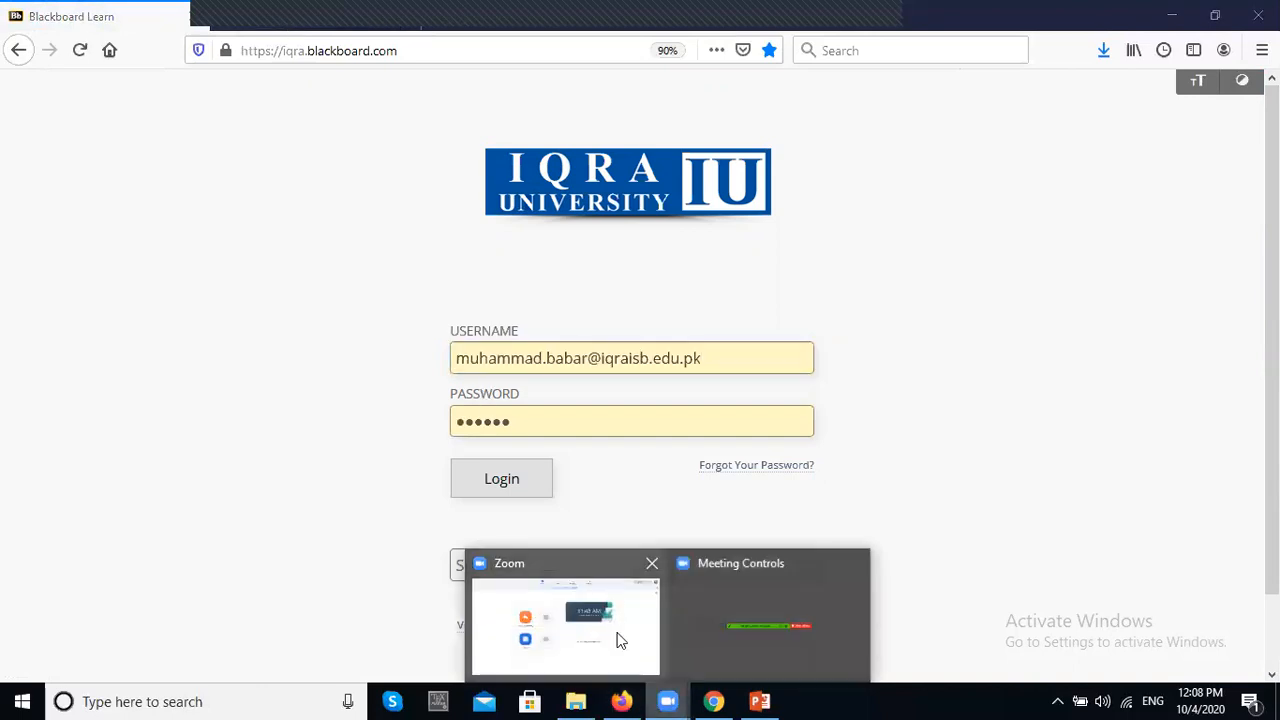